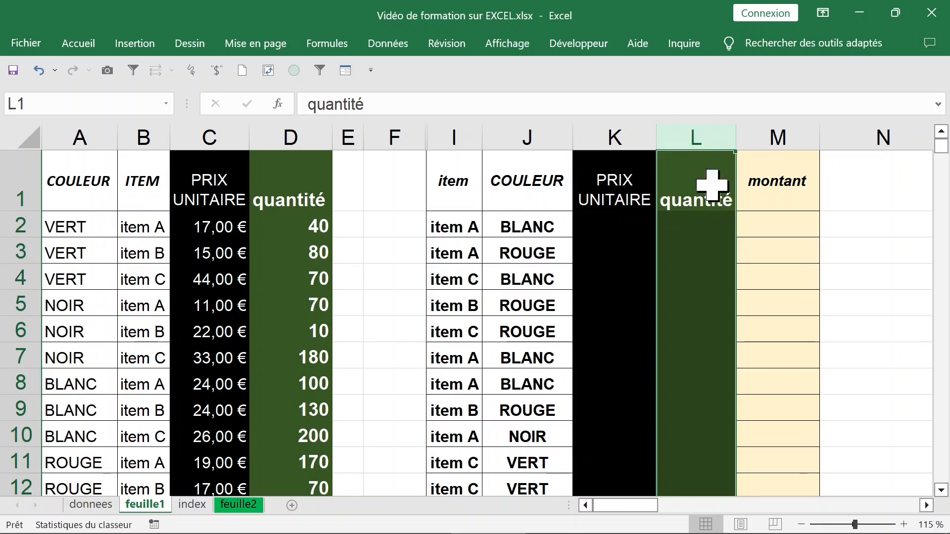
Enter the formula =K2*L2 in cell M2 of the montant column
{"action": "left_click", "coordinate": [764, 223]}
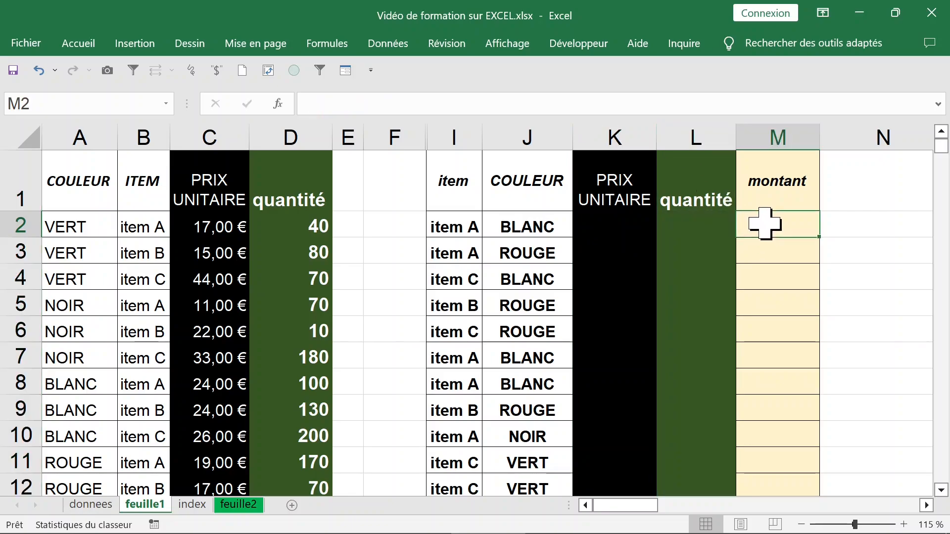
{"action": "type", "text": "="}
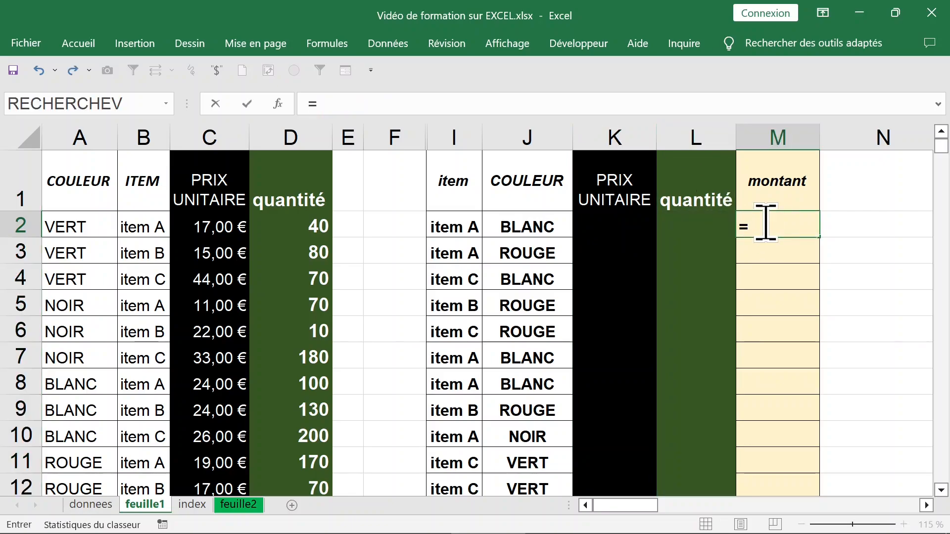
{"action": "left_click", "coordinate": [613, 225]}
{"action": "type", "text": "*"}
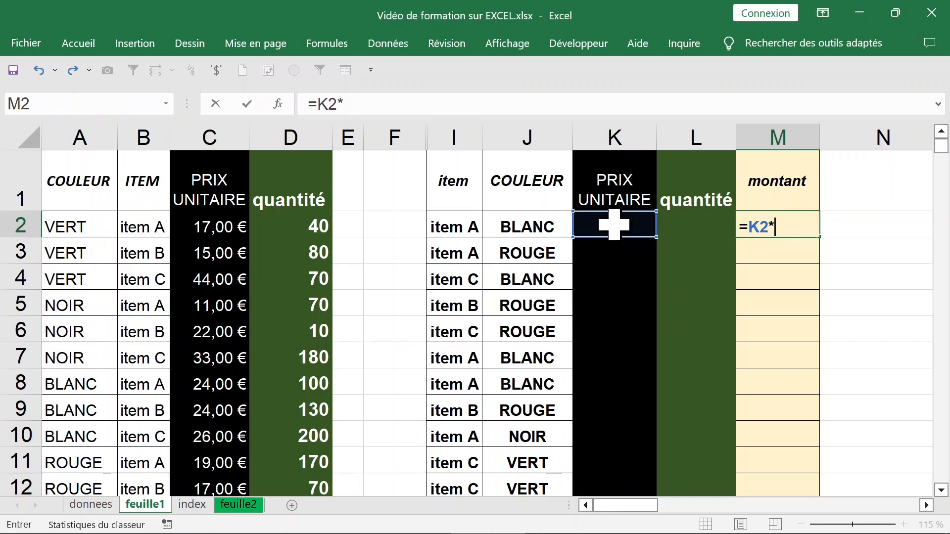
{"action": "left_click", "coordinate": [688, 226]}
{"action": "key", "text": "Return"}
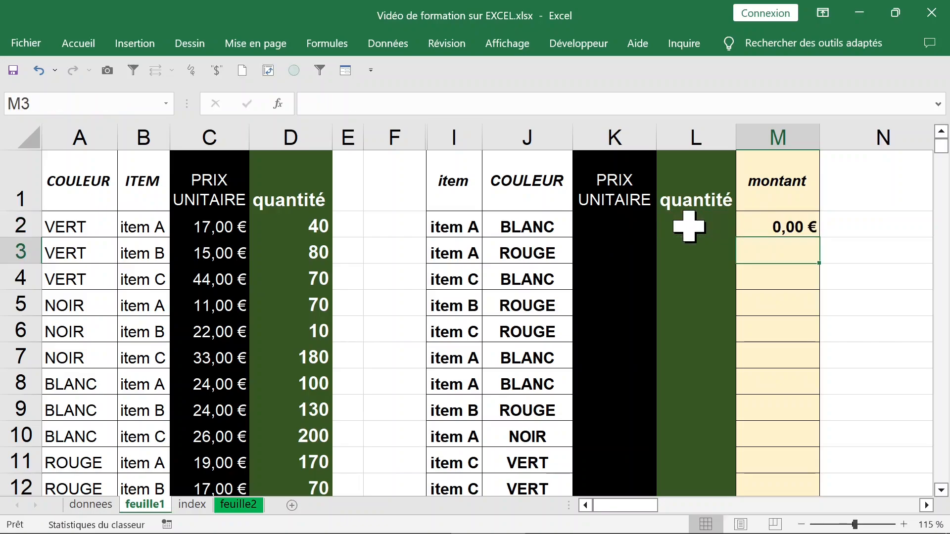
Fill the formula in M2 down the whole montant column
{"action": "left_click", "coordinate": [771, 225]}
{"action": "left_click", "coordinate": [688, 224]}
{"action": "key", "text": "Left"}
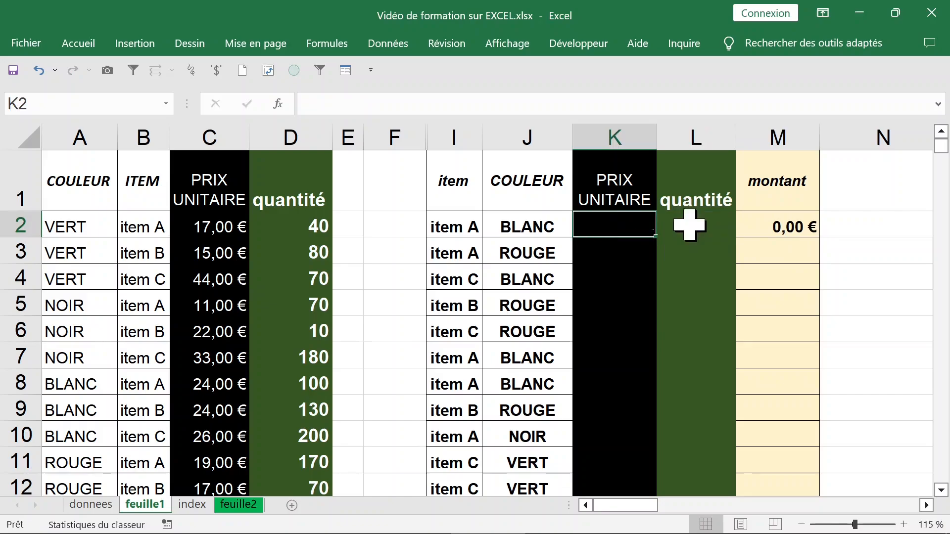
{"action": "key", "text": "Right"}
{"action": "key", "text": "Right"}
{"action": "double_click", "coordinate": [820, 240]}
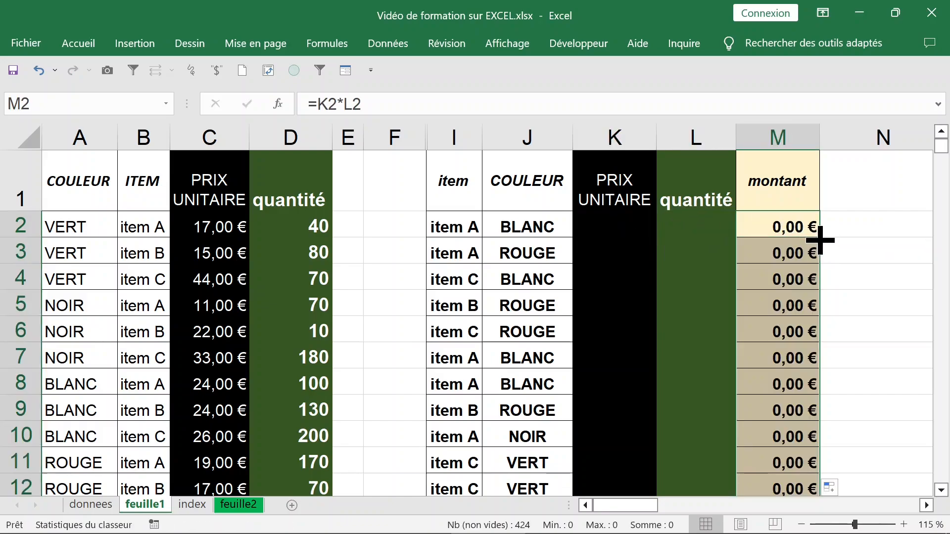
Compare the empty PRIX UNITAIRE and quantité columns with the source table's PRIX UNITAIRE, COULEUR and ITEM columns
{"action": "left_click", "coordinate": [698, 228]}
{"action": "left_click", "coordinate": [636, 225]}
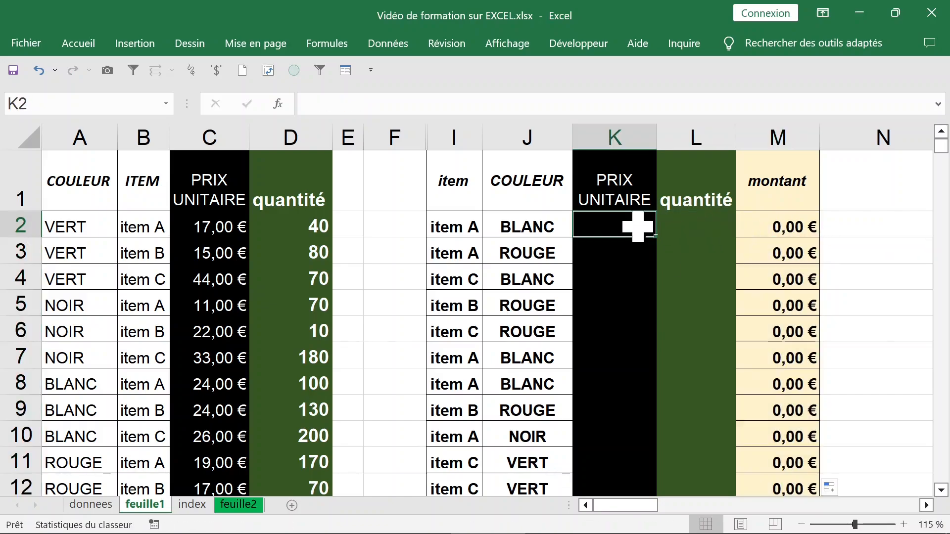
{"action": "left_click", "coordinate": [616, 136]}
{"action": "left_click", "coordinate": [222, 228]}
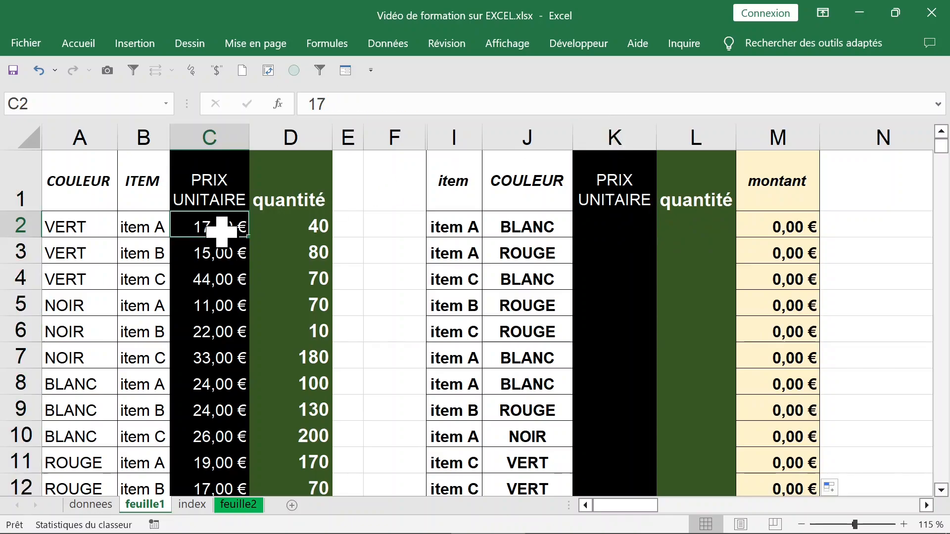
{"action": "left_click", "coordinate": [213, 132]}
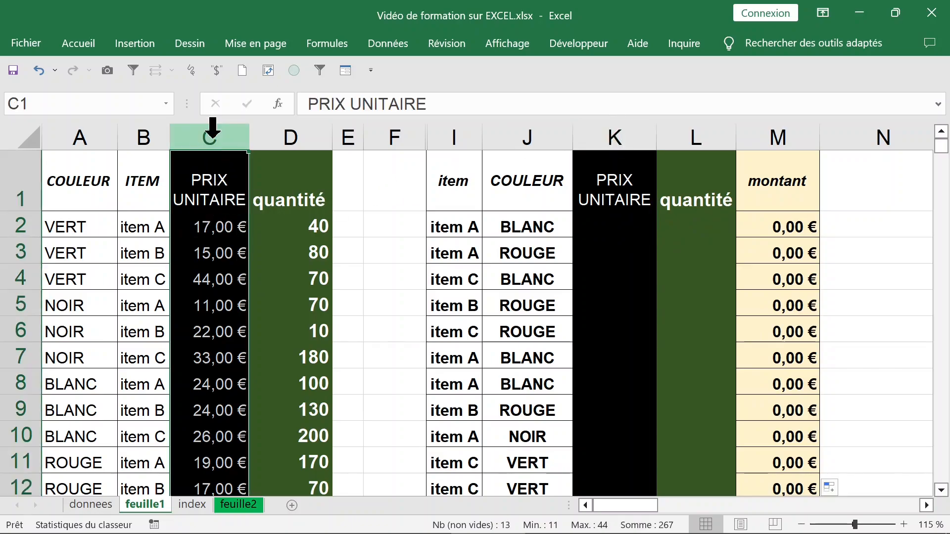
{"action": "left_click", "coordinate": [77, 133]}
{"action": "left_click", "coordinate": [131, 130]}
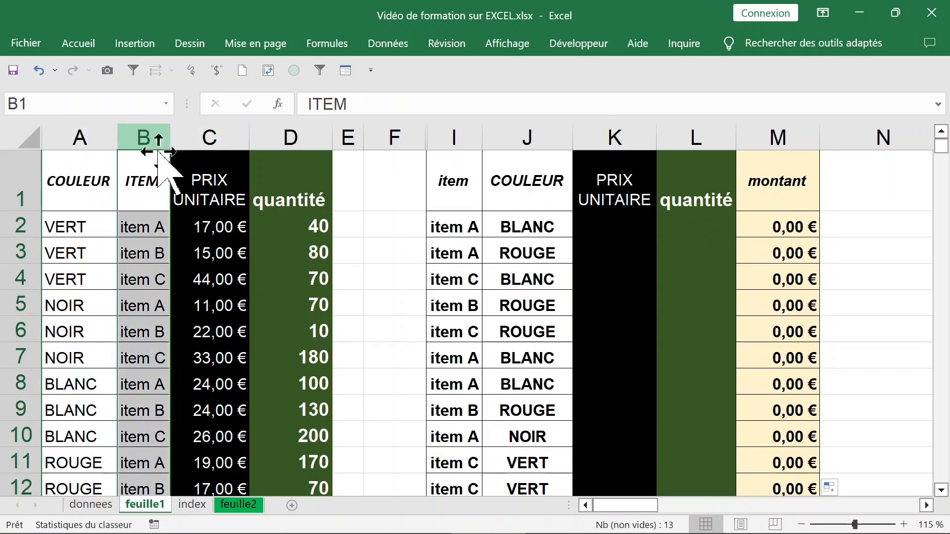
Examine the item and COULEUR pairs in columns I and J as the two criteria for finding each unit price
{"action": "left_click", "coordinate": [453, 225]}
{"action": "left_click", "coordinate": [615, 230]}
{"action": "left_click_drag", "start_coordinate": [473, 237], "coordinate": [529, 260]}
{"action": "left_click", "coordinate": [462, 232]}
{"action": "left_click", "coordinate": [523, 232]}
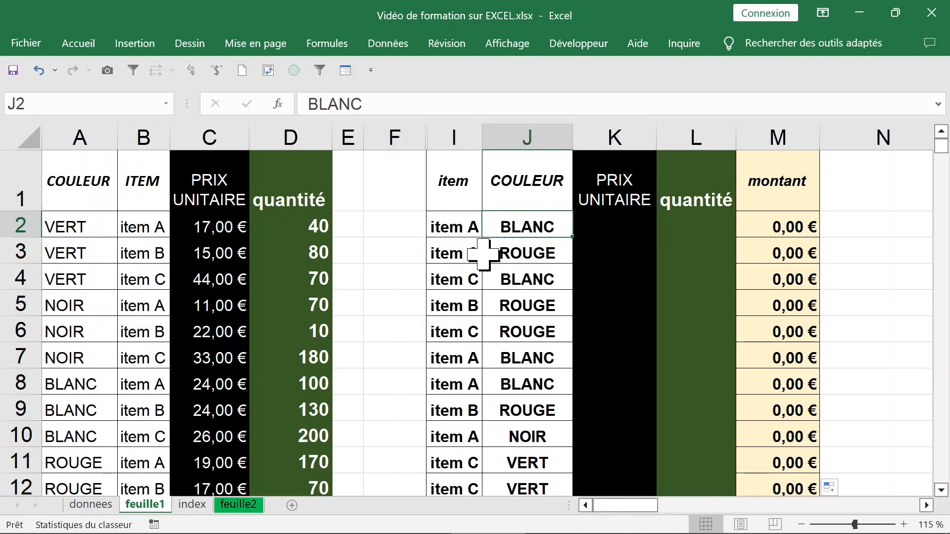
{"action": "left_click", "coordinate": [471, 258]}
{"action": "left_click", "coordinate": [542, 254]}
{"action": "left_click", "coordinate": [465, 276]}
{"action": "left_click", "coordinate": [525, 276]}
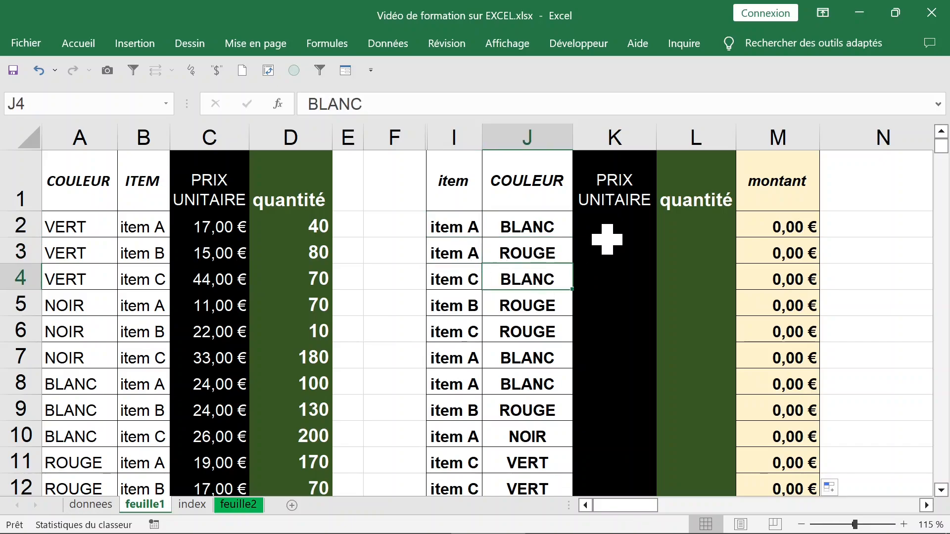
{"action": "left_click", "coordinate": [613, 252]}
{"action": "left_click", "coordinate": [606, 226]}
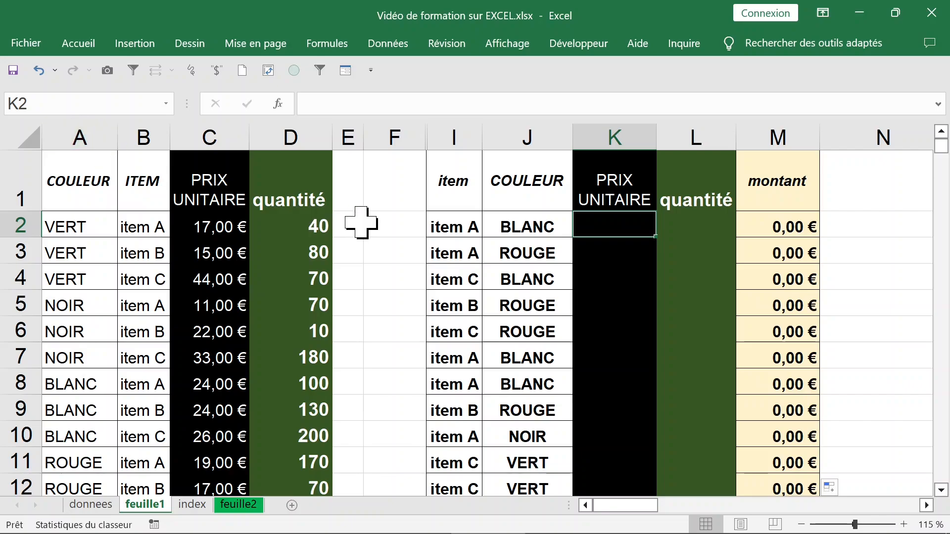
{"action": "left_click", "coordinate": [450, 221]}
{"action": "left_click", "coordinate": [520, 229]}
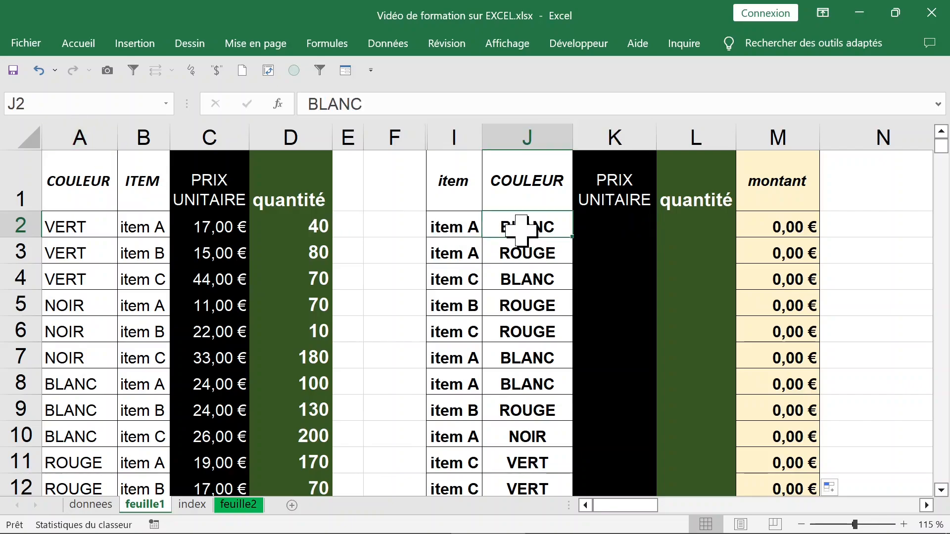
{"action": "left_click", "coordinate": [454, 228]}
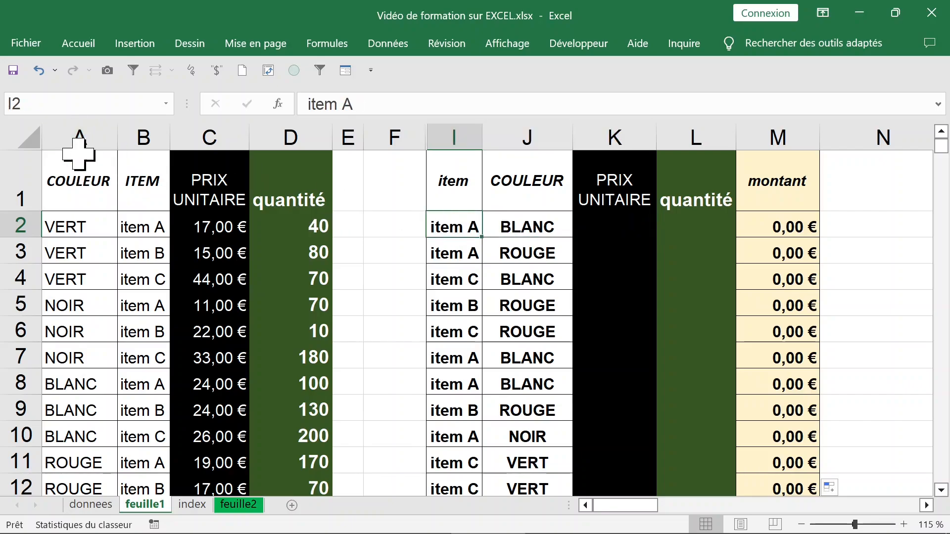
Insert a blank column before the source table's COULEUR column, title it couleur_item in A1 and widen it slightly
{"action": "left_click", "coordinate": [70, 129]}
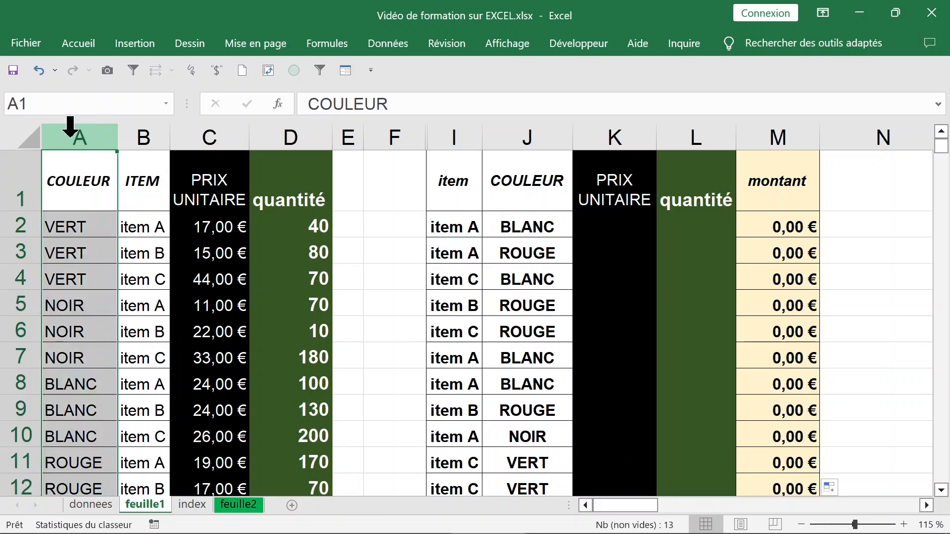
{"action": "right_click", "coordinate": [71, 141]}
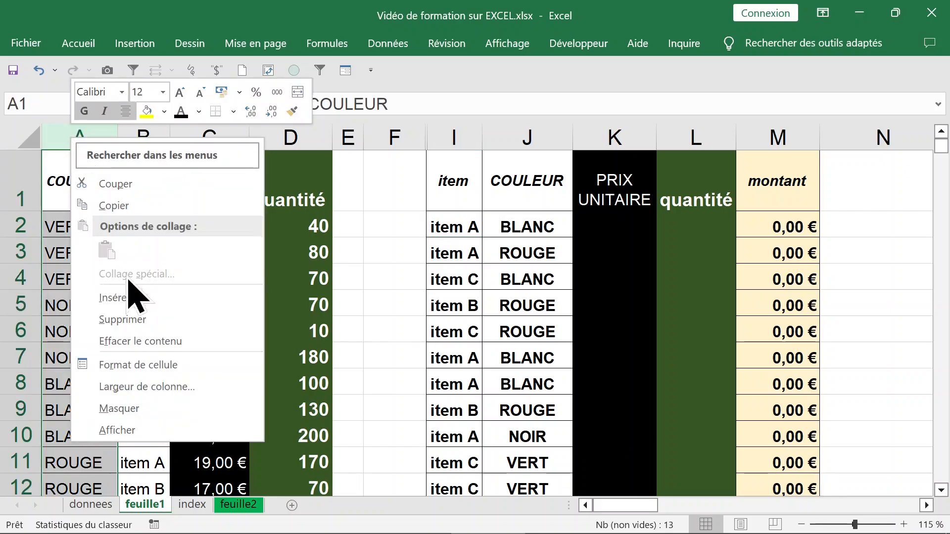
{"action": "left_click", "coordinate": [157, 299]}
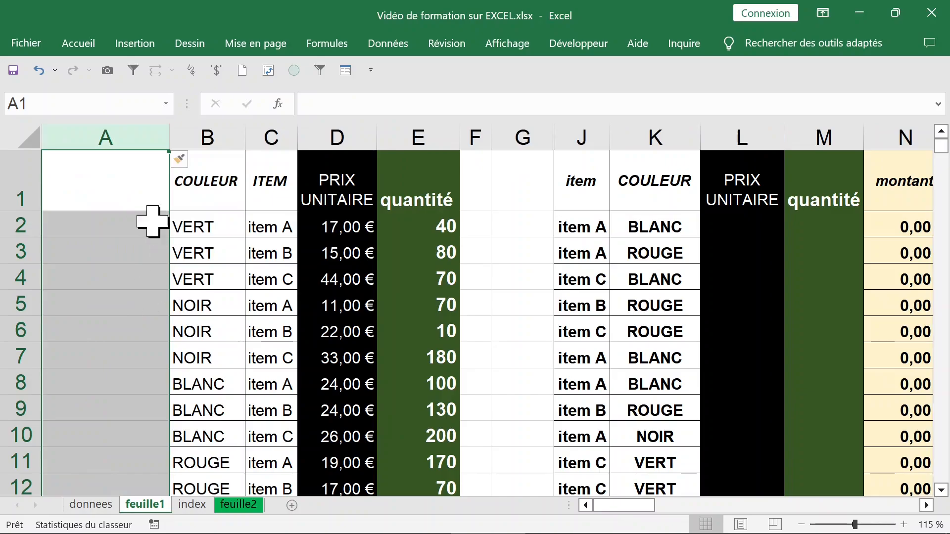
{"action": "left_click", "coordinate": [117, 195]}
{"action": "left_click_drag", "start_coordinate": [169, 143], "coordinate": [164, 142]}
{"action": "type", "text": "couleur item"}
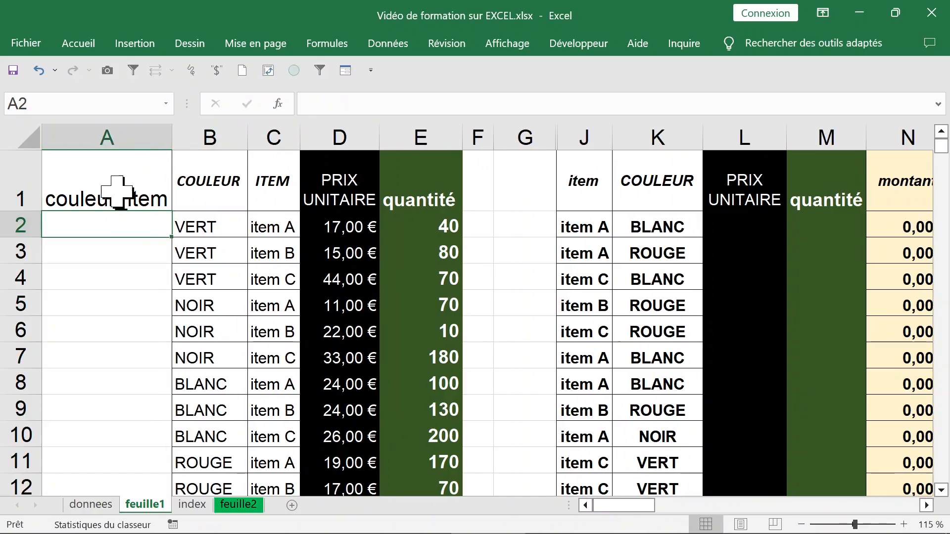
{"action": "left_click", "coordinate": [118, 194]}
Enter the formula =B2&C2 in A2 to join the colour and the item
{"action": "left_click", "coordinate": [125, 229]}
{"action": "double_click", "coordinate": [125, 229]}
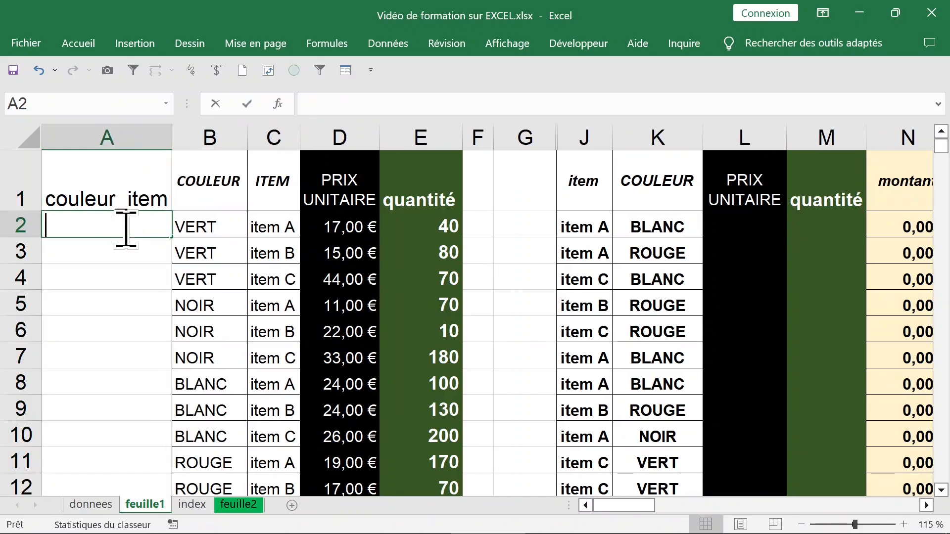
{"action": "type", "text": "="}
{"action": "left_click", "coordinate": [203, 228]}
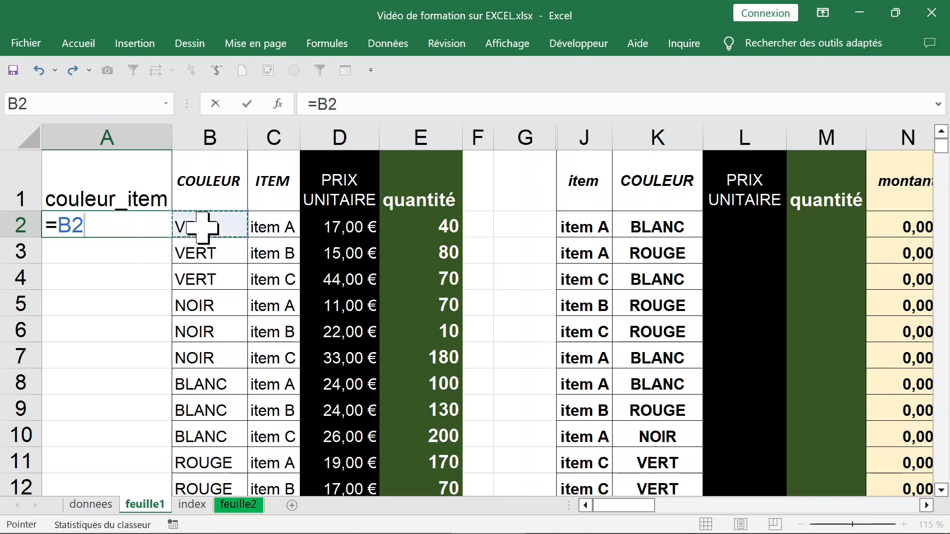
{"action": "type", "text": "&"}
{"action": "left_click", "coordinate": [271, 229]}
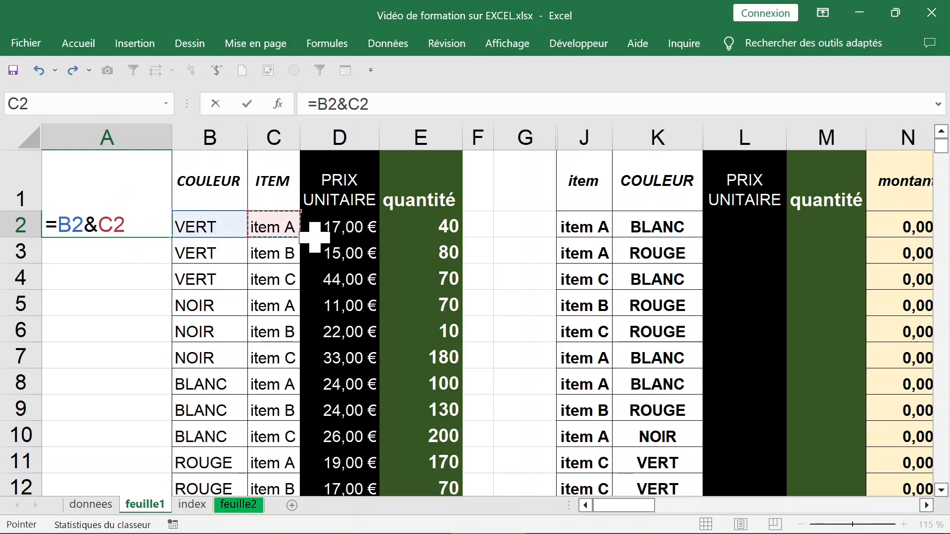
{"action": "key", "text": "Return"}
Fill the concatenation formula in A2 down the couleur_item column and reduce the filled cells' font size to 12
{"action": "left_click", "coordinate": [158, 228]}
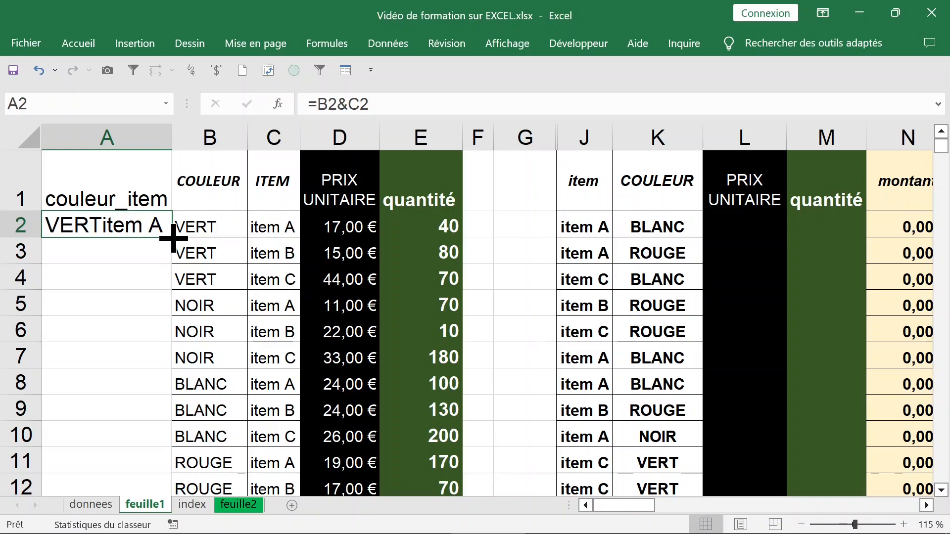
{"action": "double_click", "coordinate": [172, 238]}
{"action": "left_click", "coordinate": [78, 44]}
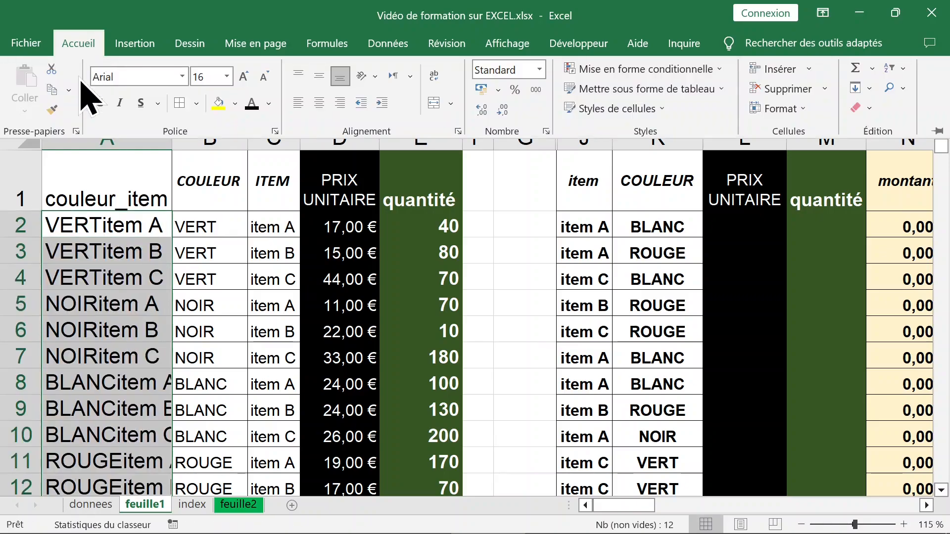
{"action": "left_click", "coordinate": [265, 77]}
{"action": "left_click", "coordinate": [264, 77]}
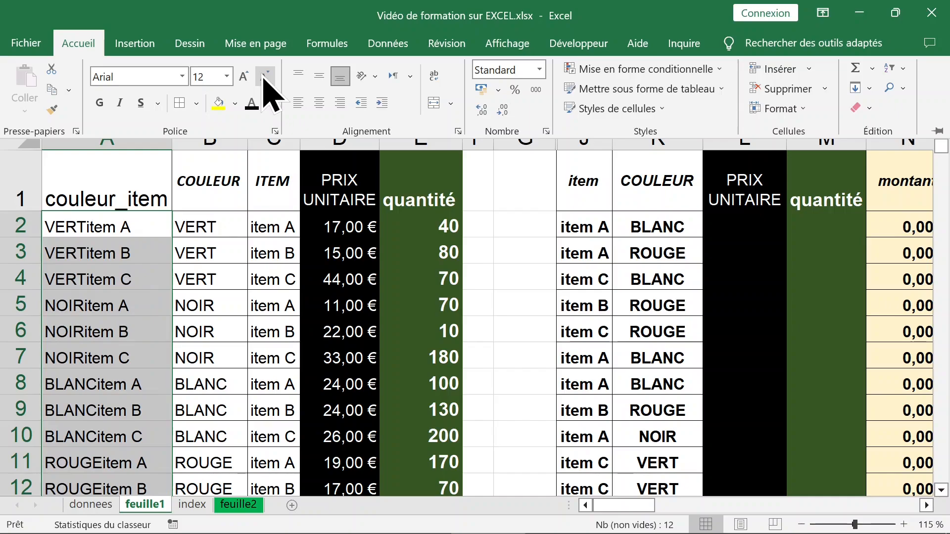
{"action": "left_click", "coordinate": [564, 218]}
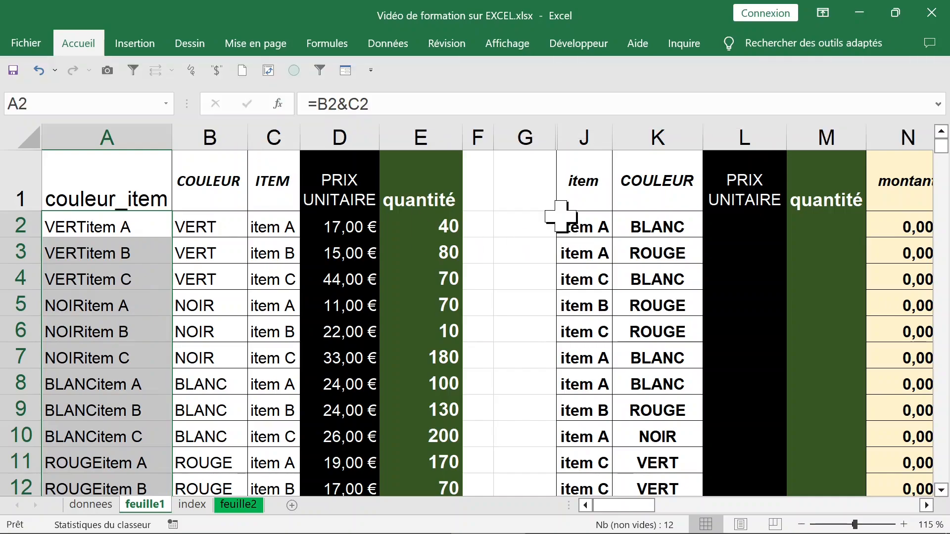
Review the item and COULEUR criteria in J2 and K2 and the source table headers in A1:E1
{"action": "left_click", "coordinate": [727, 223]}
{"action": "left_click", "coordinate": [600, 219]}
{"action": "left_click", "coordinate": [756, 224]}
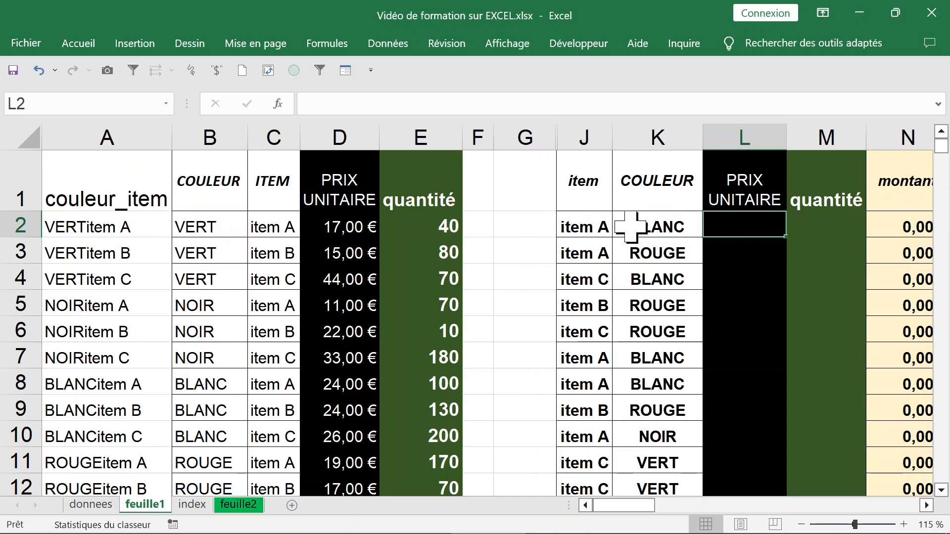
{"action": "left_click", "coordinate": [605, 226]}
{"action": "left_click", "coordinate": [665, 225]}
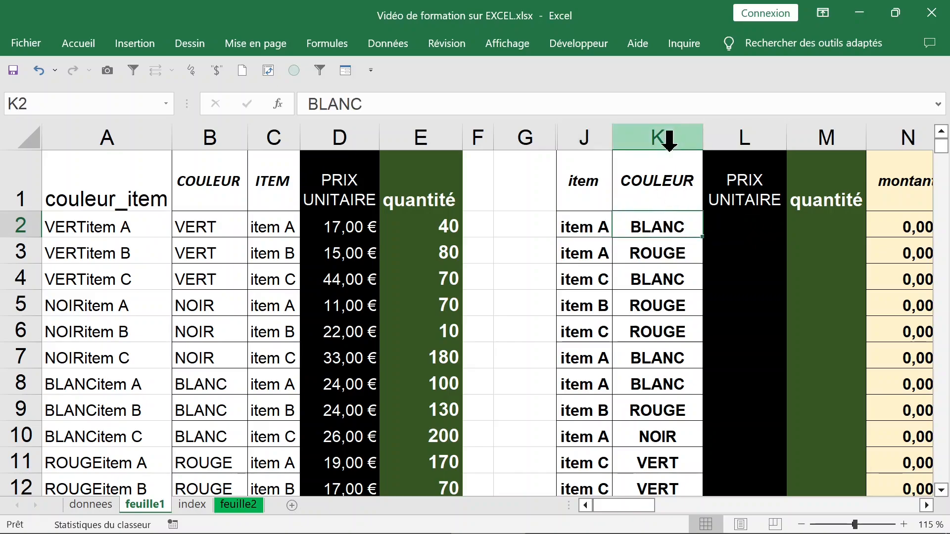
{"action": "left_click", "coordinate": [578, 226]}
{"action": "left_click_drag", "start_coordinate": [75, 184], "coordinate": [437, 204]}
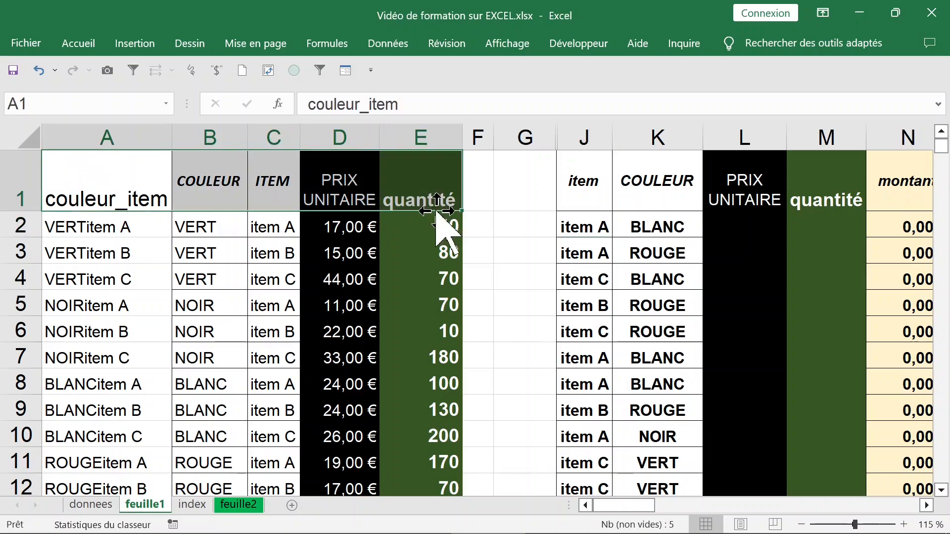
Start a RECHERCHEV function in L2 with its argument form and set Valeur_cherchée to K2&J2
{"action": "left_click", "coordinate": [741, 225]}
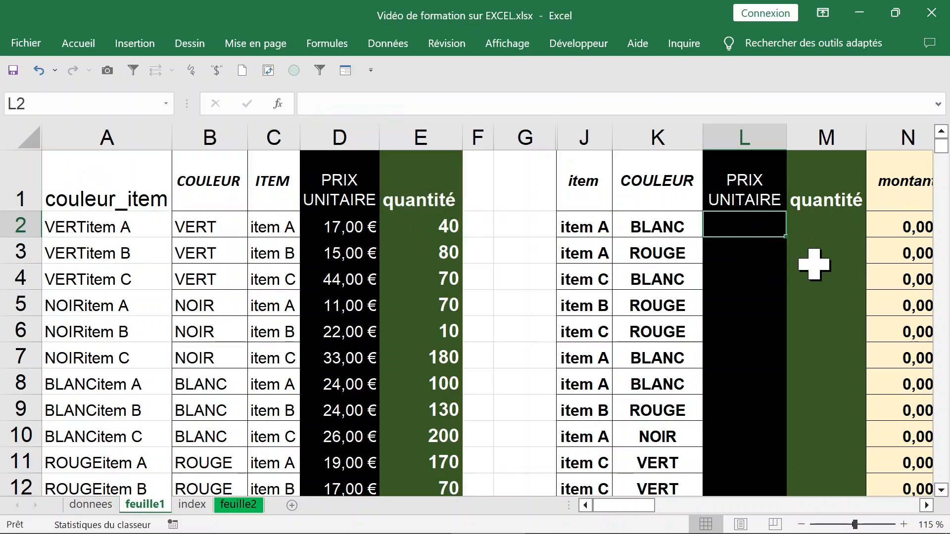
{"action": "type", "text": "="}
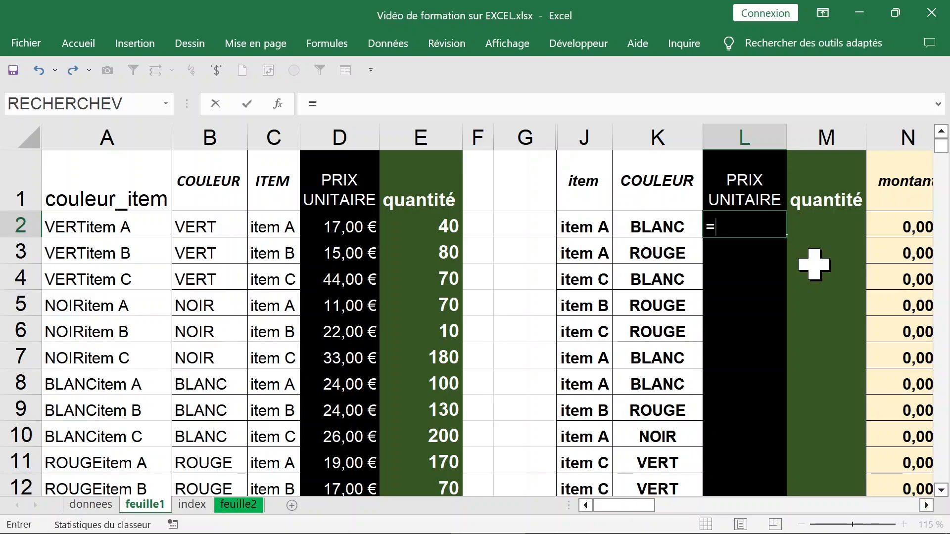
{"action": "type", "text": "rech"}
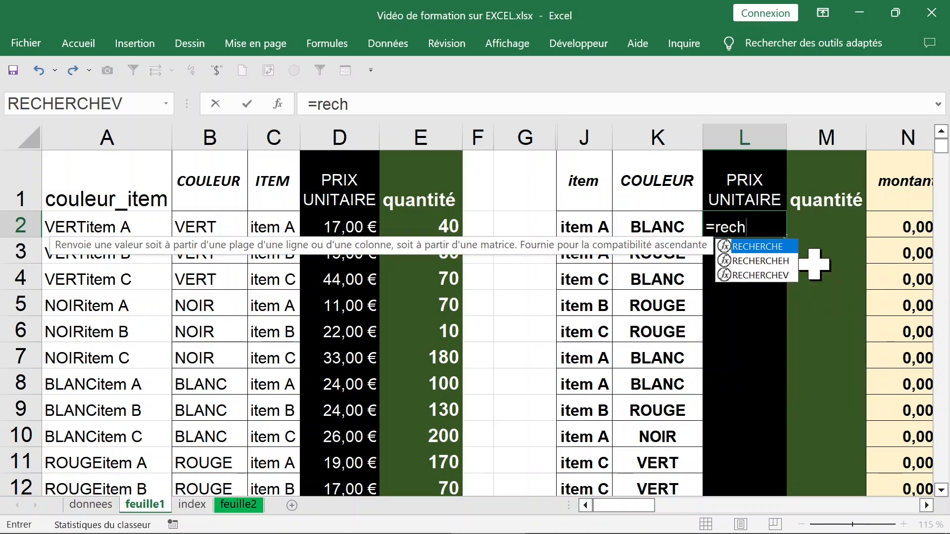
{"action": "double_click", "coordinate": [760, 275]}
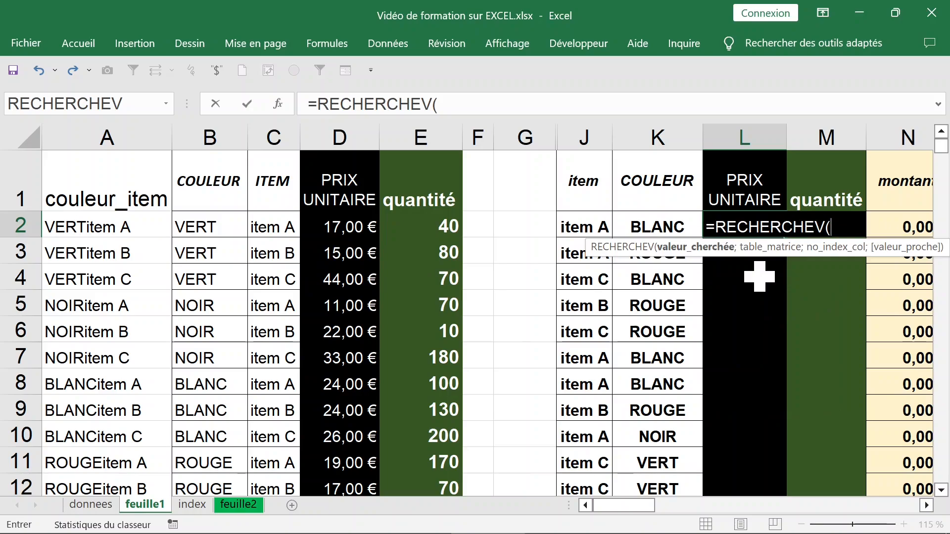
{"action": "key", "text": "ctrl+a"}
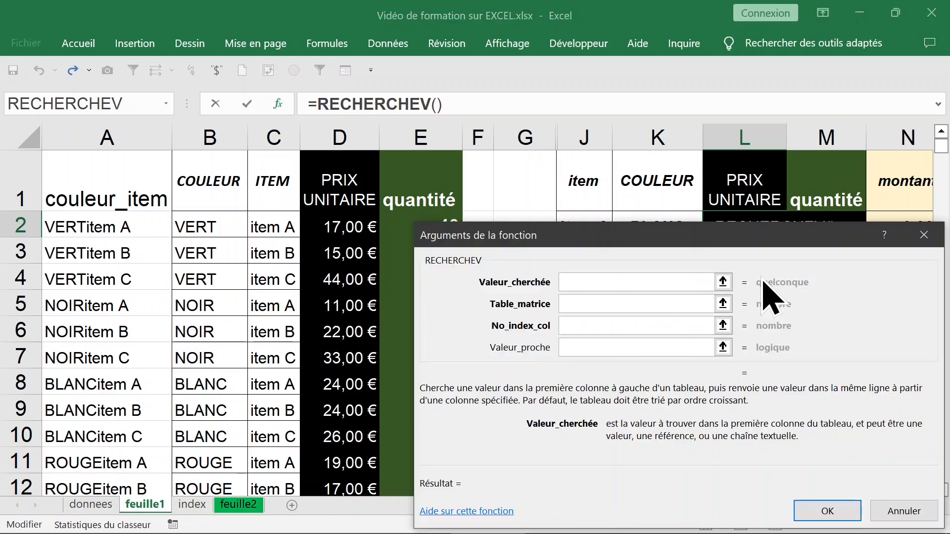
{"action": "left_click_drag", "start_coordinate": [711, 233], "coordinate": [727, 251]}
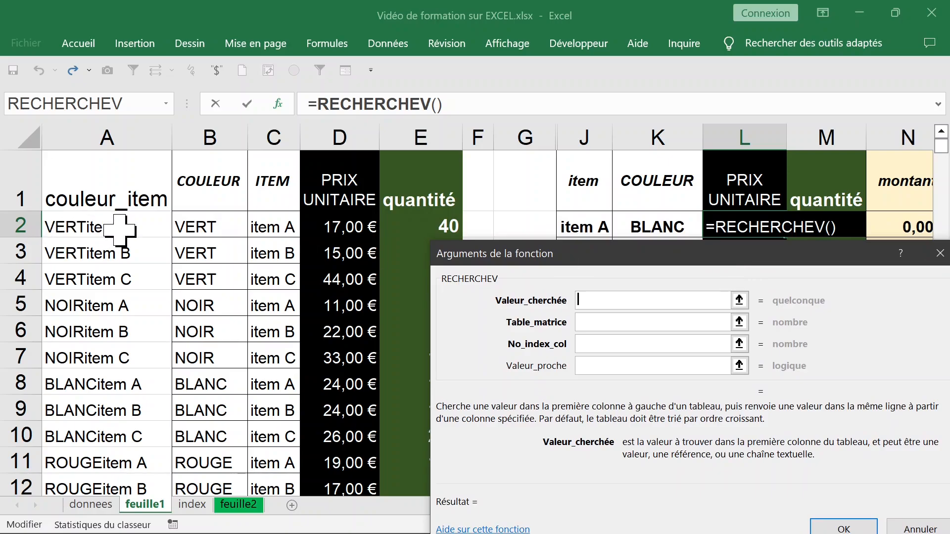
{"action": "left_click", "coordinate": [655, 226]}
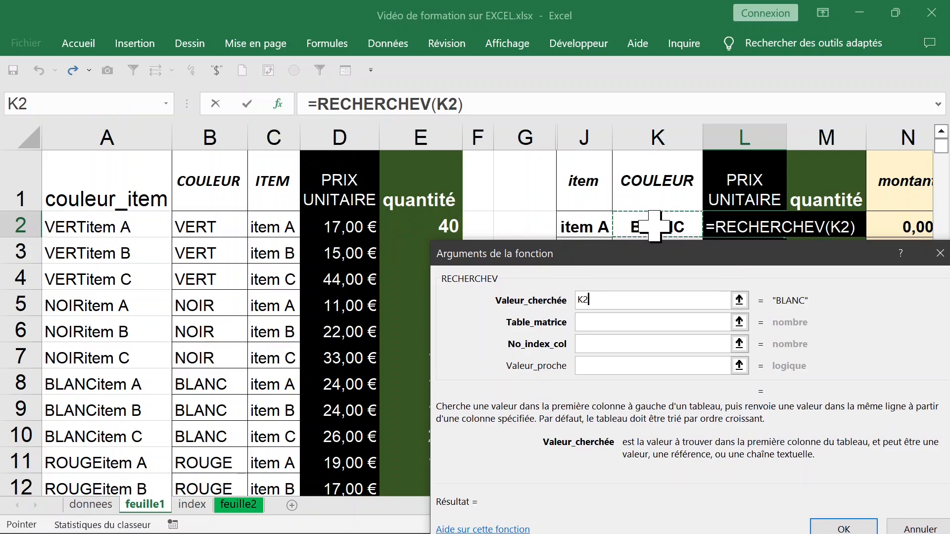
{"action": "type", "text": "&"}
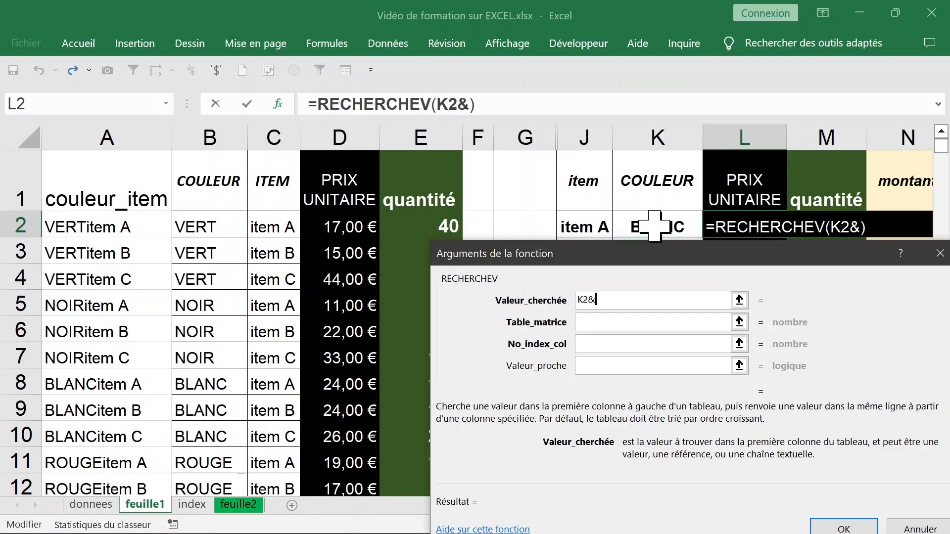
{"action": "left_click", "coordinate": [597, 226]}
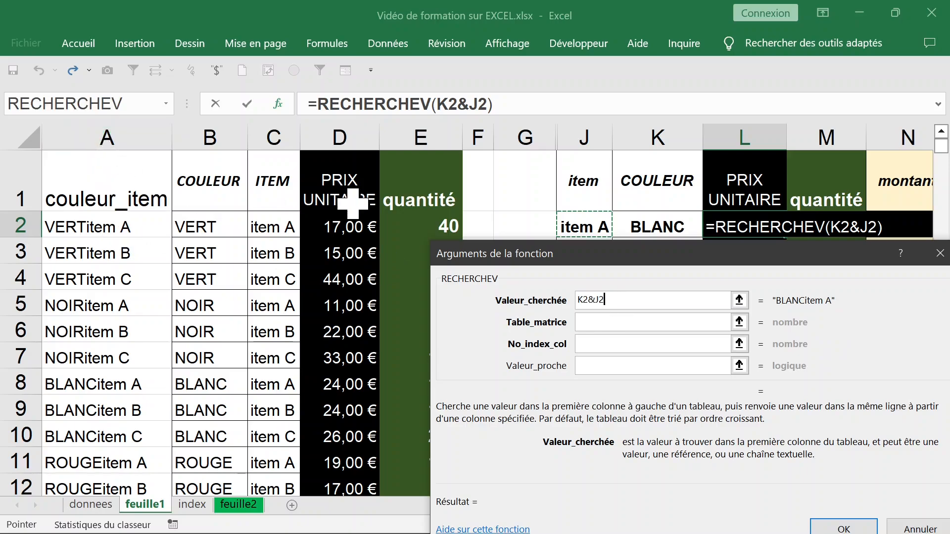
Set Table_matrice to the source table as the absolute range $A$1:$E$13
{"action": "key", "text": "Tab"}
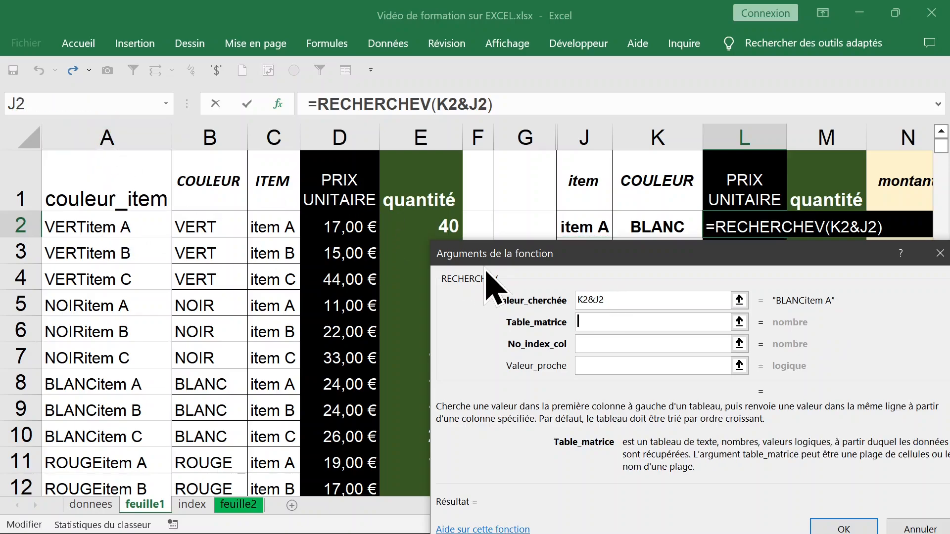
{"action": "left_click", "coordinate": [113, 197]}
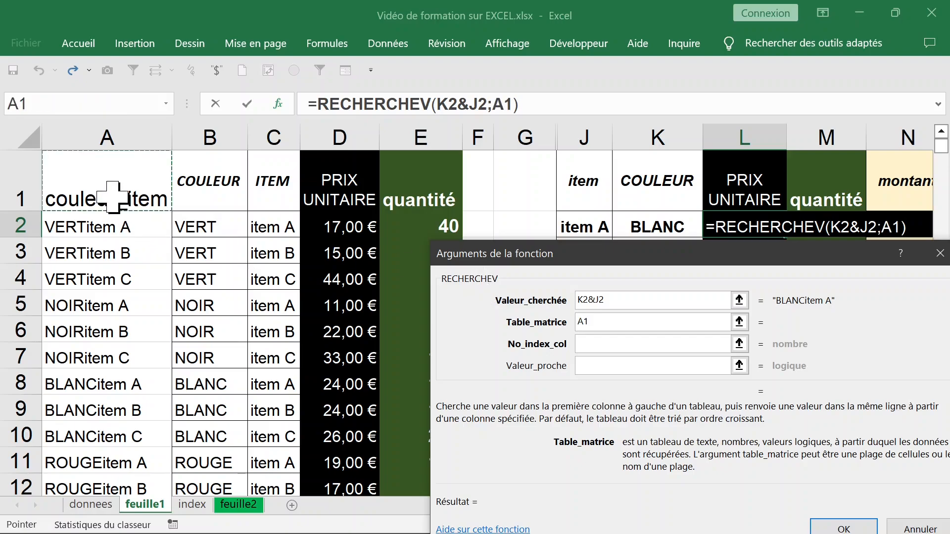
{"action": "key", "text": "ctrl+shift+Right"}
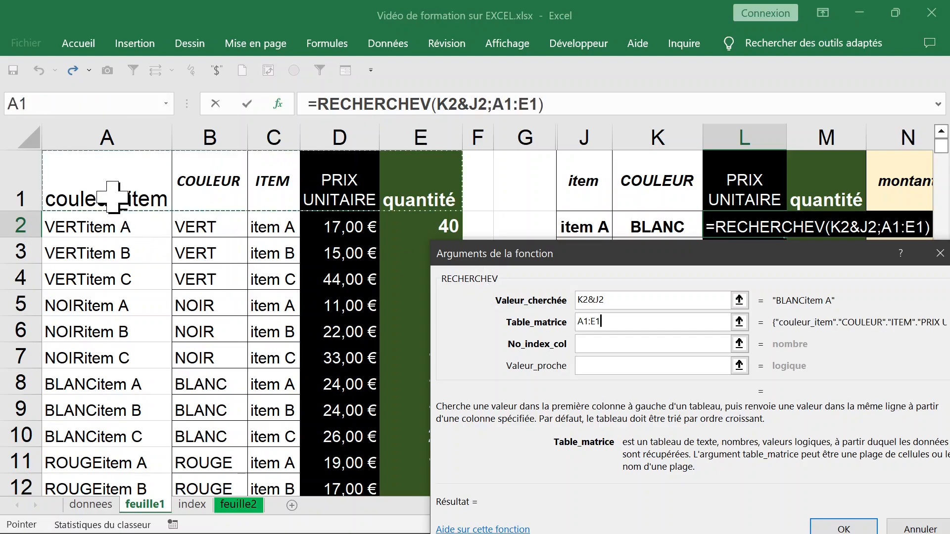
{"action": "key", "text": "ctrl+shift+Down"}
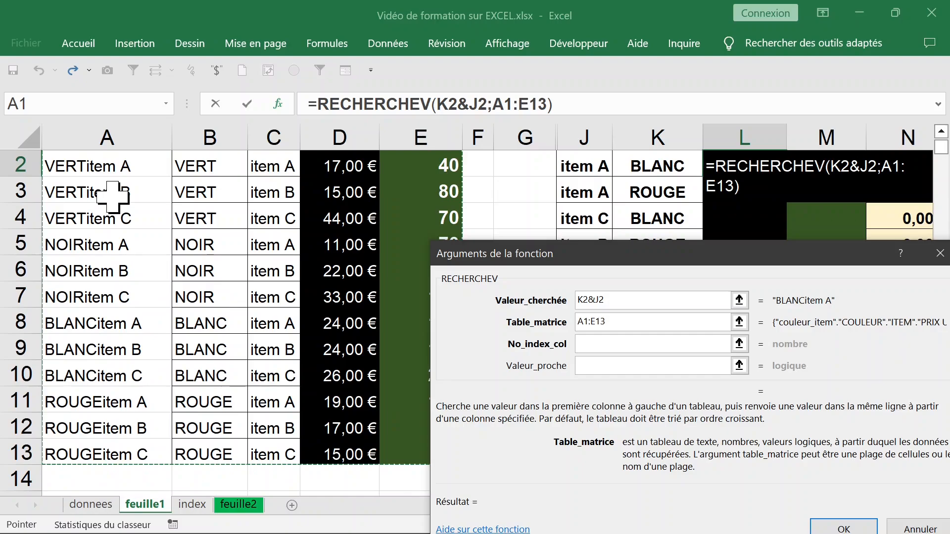
{"action": "key", "text": "F4"}
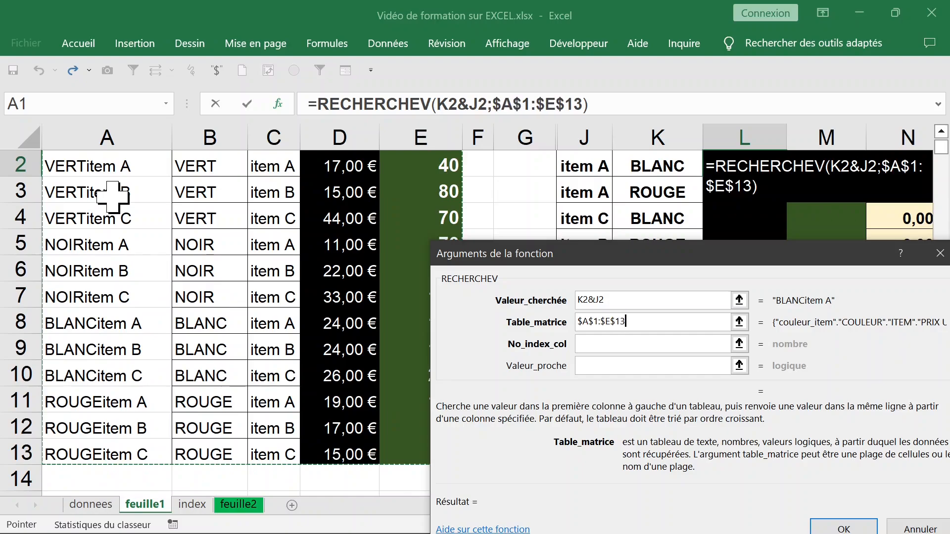
{"action": "type", "text": ";"}
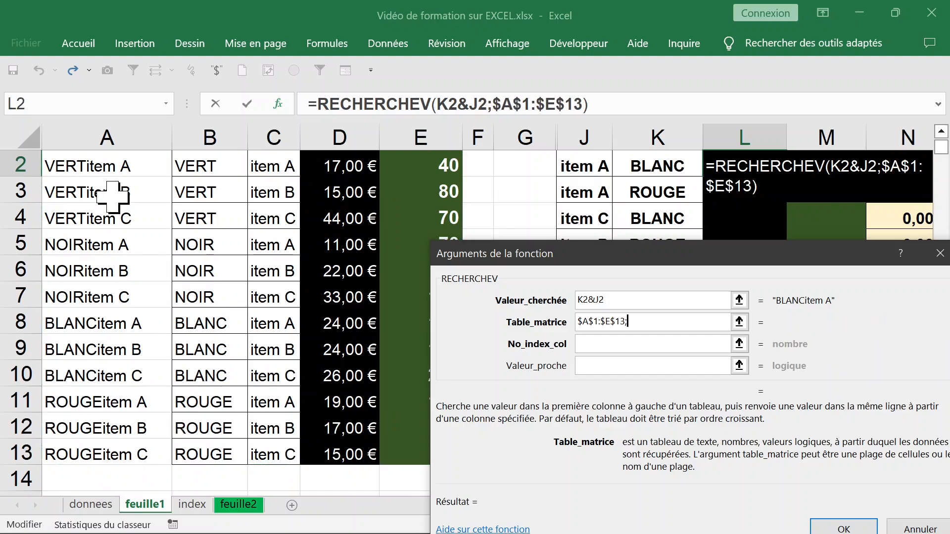
{"action": "key", "text": "Tab"}
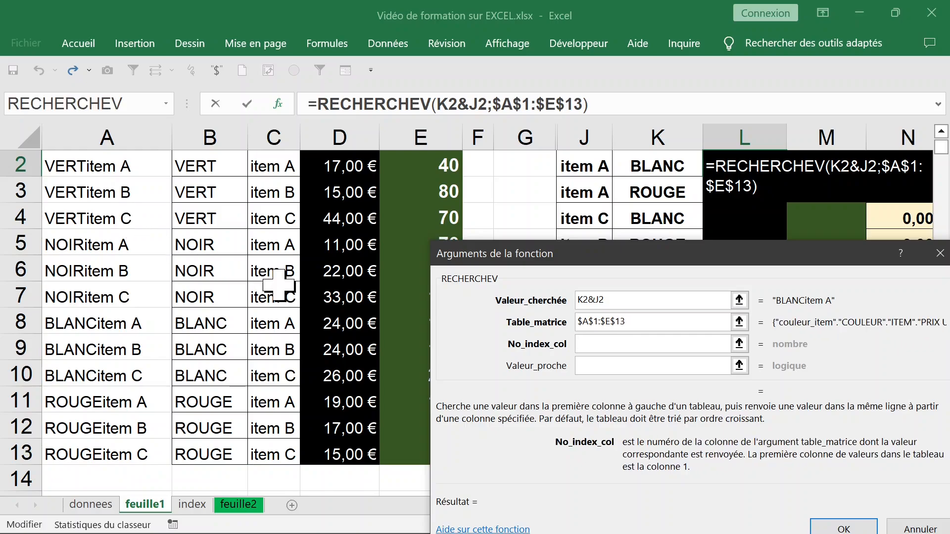
Complete the RECHERCHEV with No_index_col 4 and Valeur_proche 0, and fill the formula down the PRIX UNITAIRE column
{"action": "scroll", "coordinate": [619, 208], "scroll_direction": "up", "scroll_amount": 1}
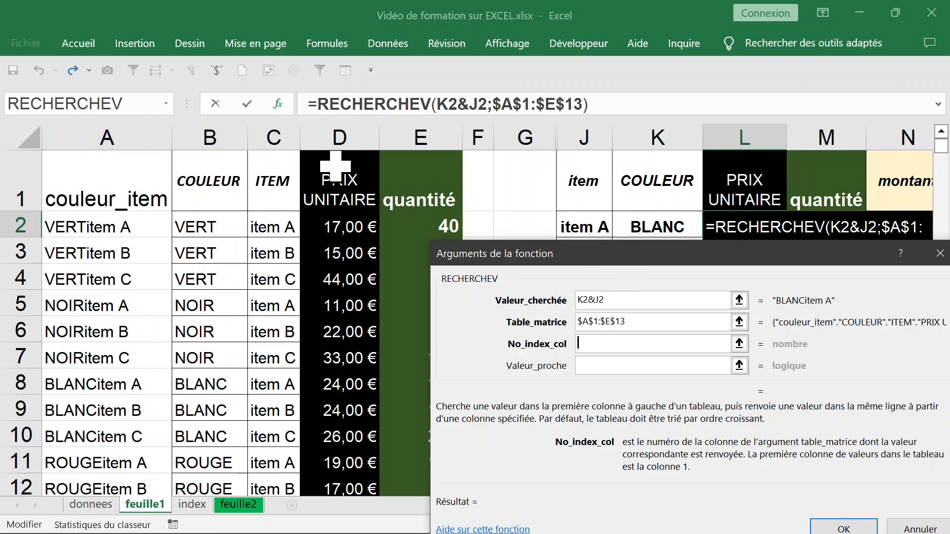
{"action": "type", "text": "4"}
{"action": "key", "text": "Tab"}
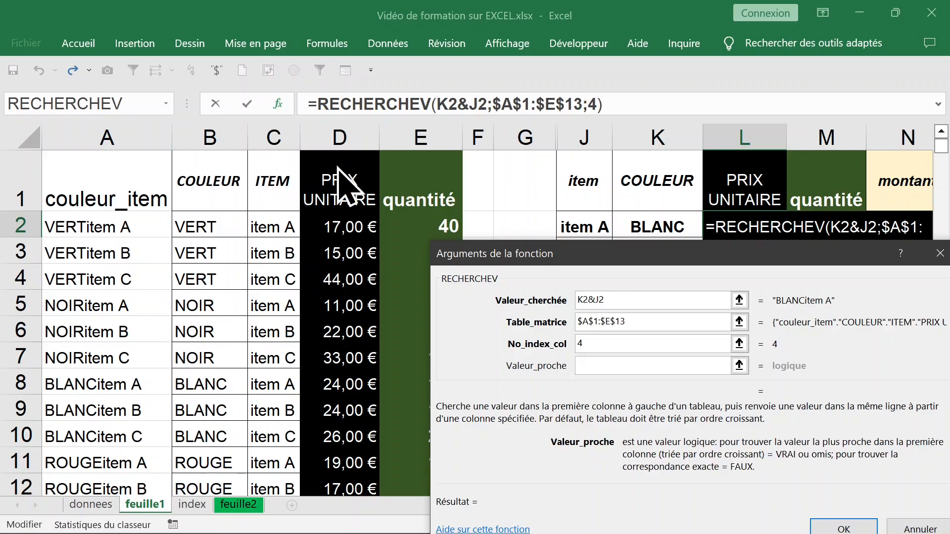
{"action": "type", "text": "0"}
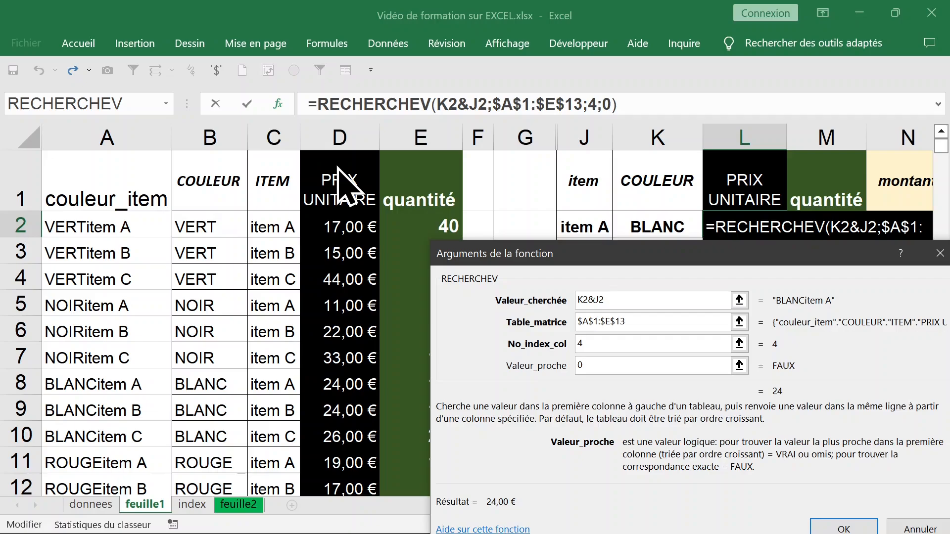
{"action": "key", "text": "Return"}
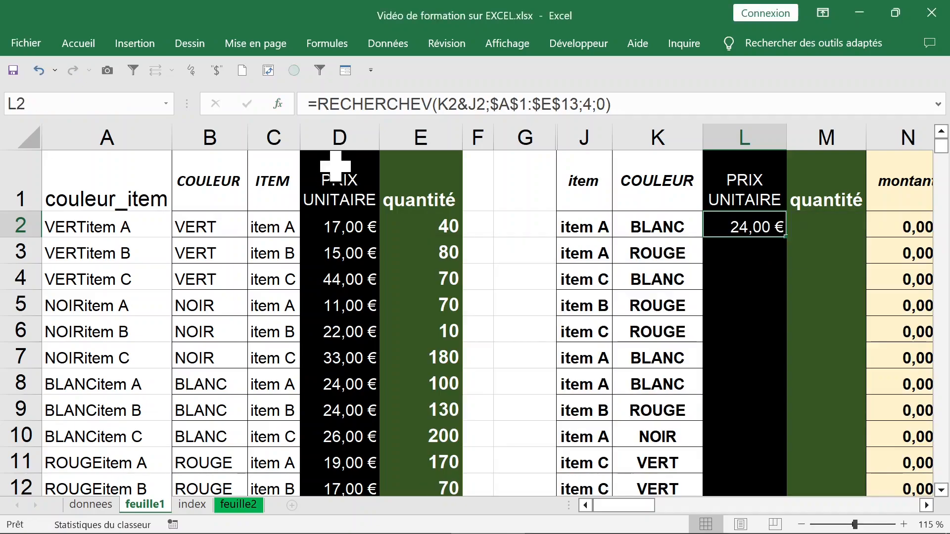
{"action": "double_click", "coordinate": [786, 236]}
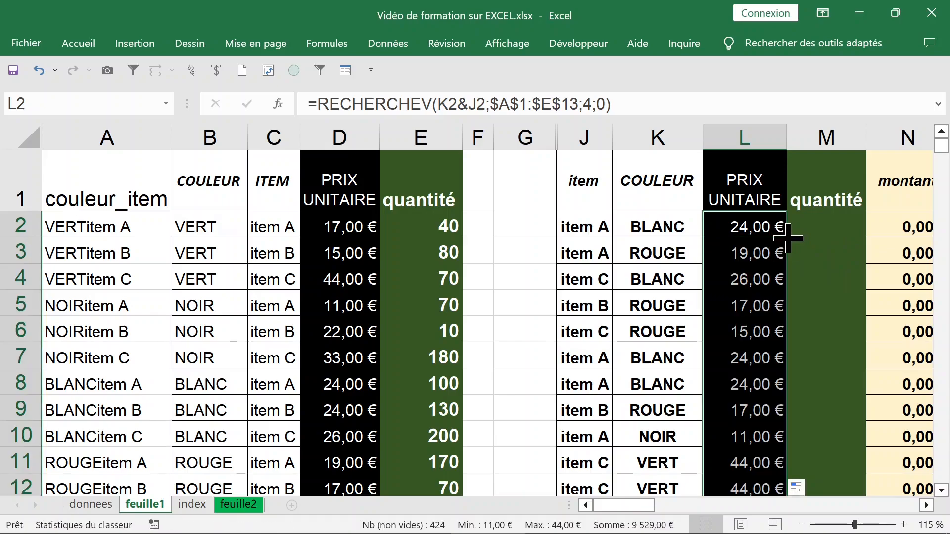
Hide the couleur_item column A
{"action": "left_click", "coordinate": [106, 229]}
{"action": "left_click", "coordinate": [90, 138]}
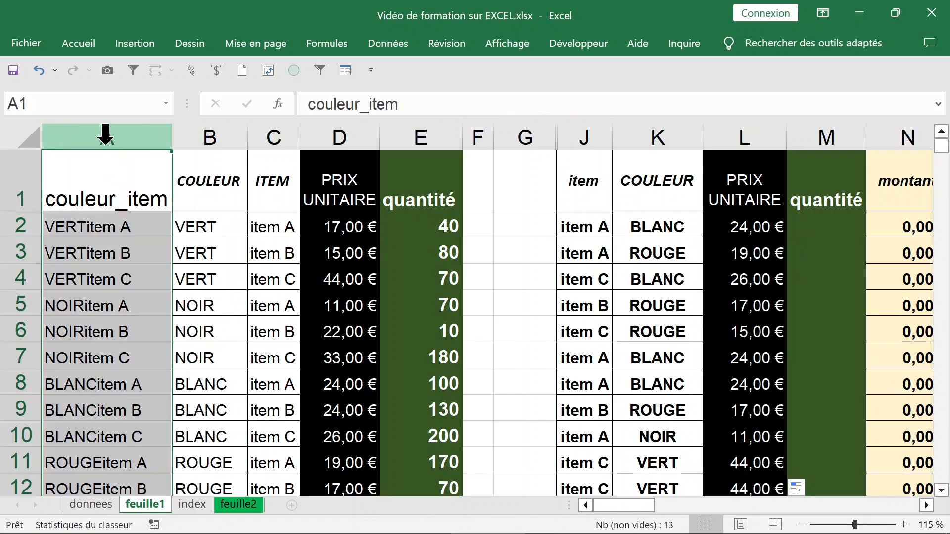
{"action": "right_click", "coordinate": [105, 133]}
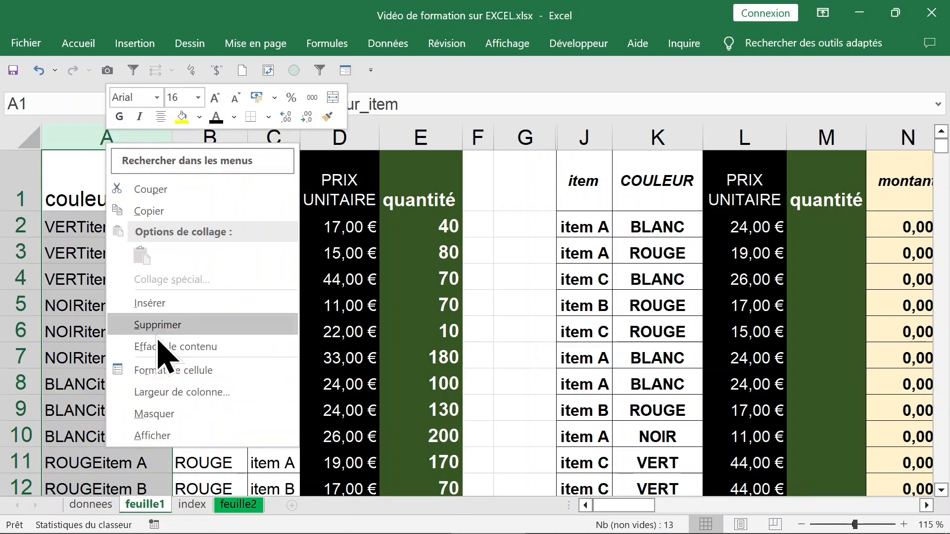
{"action": "left_click", "coordinate": [154, 414]}
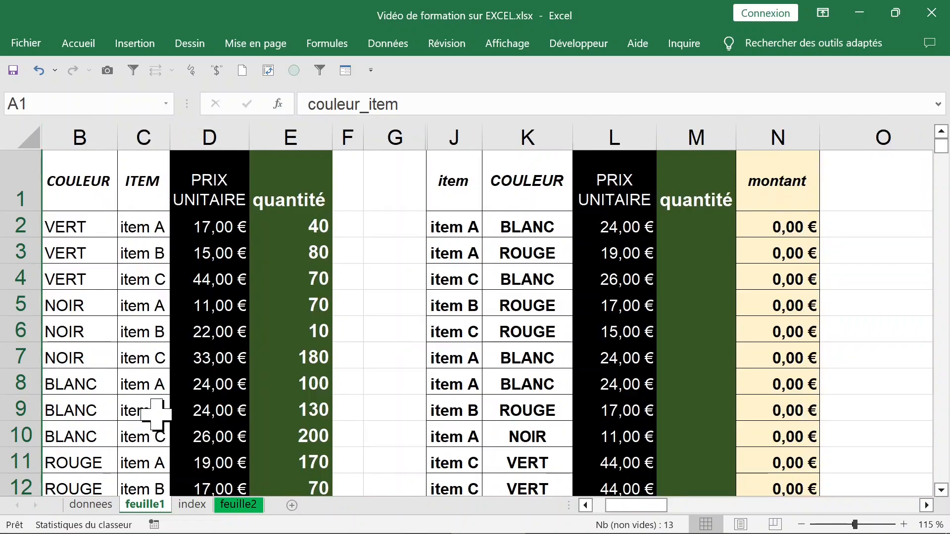
Check the RECHERCHEV formula in L2 and the quantité cell M2 beside it while the key column is hidden
{"action": "left_click", "coordinate": [615, 228]}
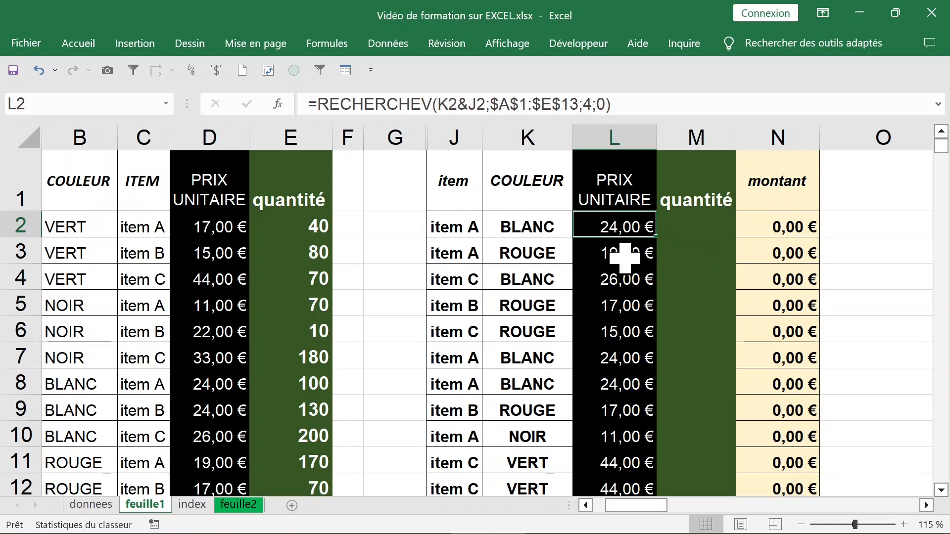
{"action": "left_click", "coordinate": [626, 275]}
{"action": "left_click", "coordinate": [694, 227]}
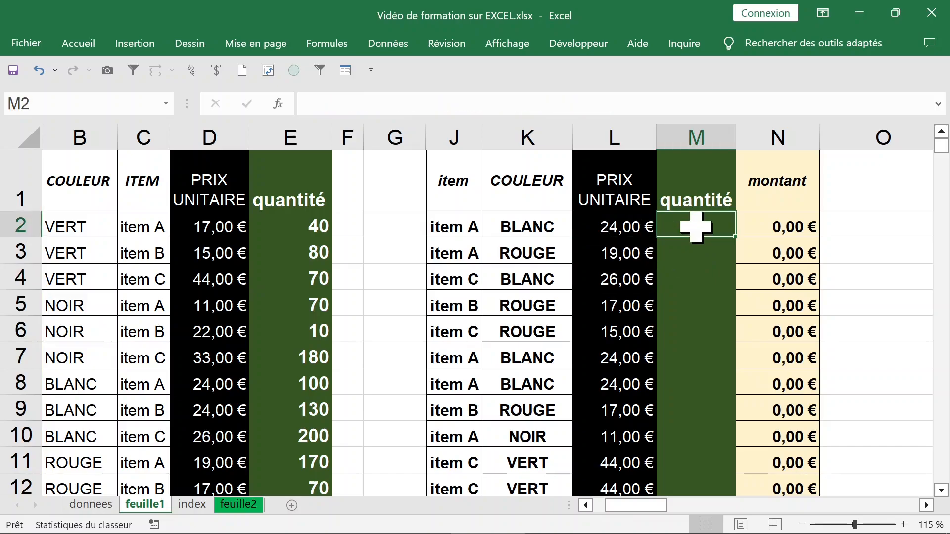
{"action": "left_click", "coordinate": [624, 226]}
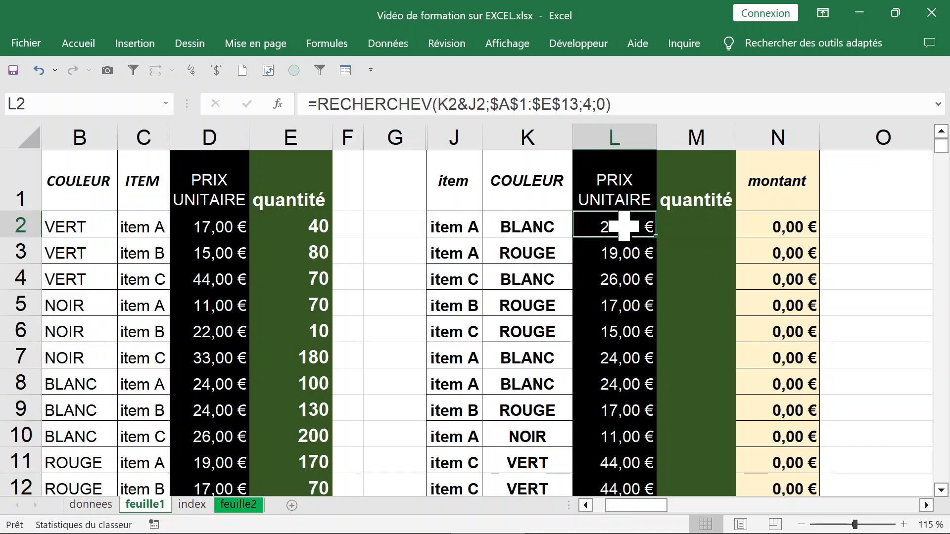
{"action": "left_click", "coordinate": [679, 224]}
{"action": "left_click", "coordinate": [616, 224]}
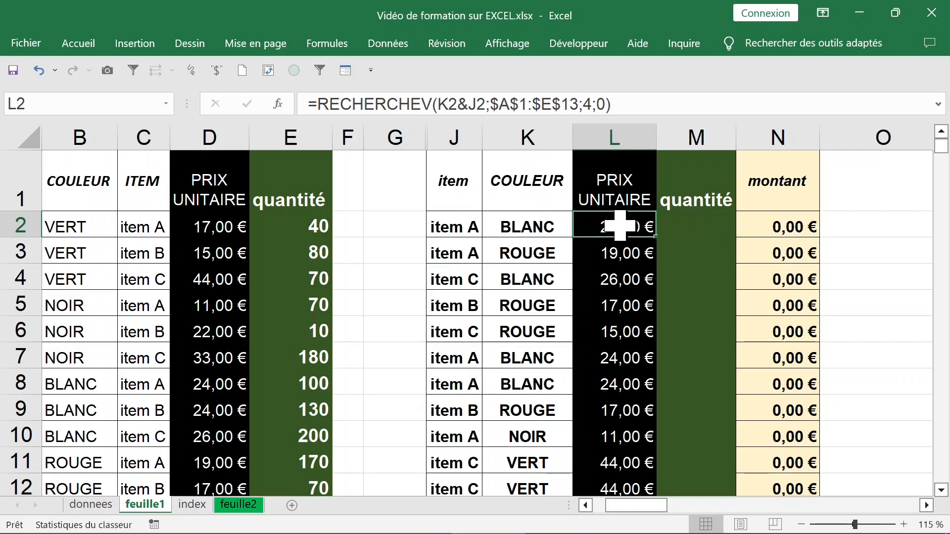
Unhide the couleur_item column A and select A2
{"action": "left_click", "coordinate": [388, 239]}
{"action": "left_click", "coordinate": [26, 136]}
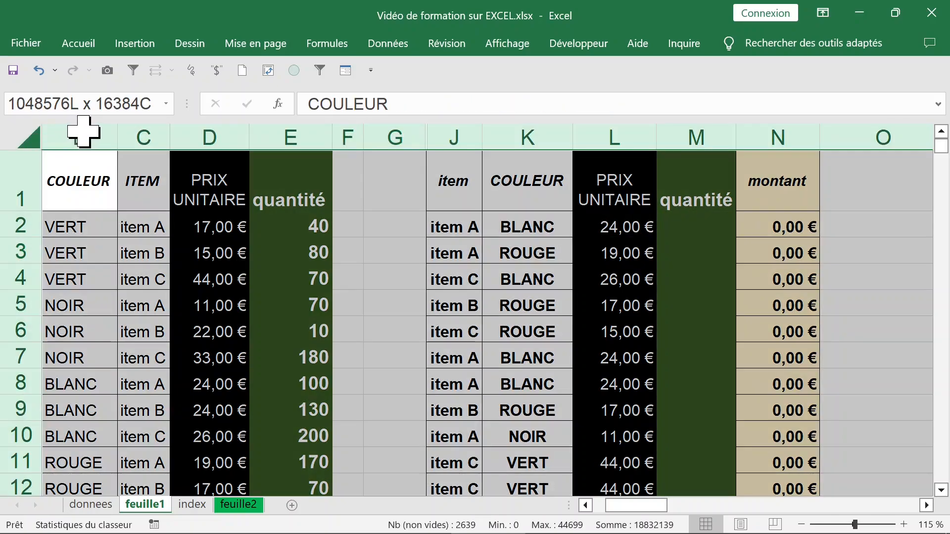
{"action": "left_click_drag", "start_coordinate": [200, 133], "coordinate": [73, 127]}
{"action": "right_click", "coordinate": [63, 141]}
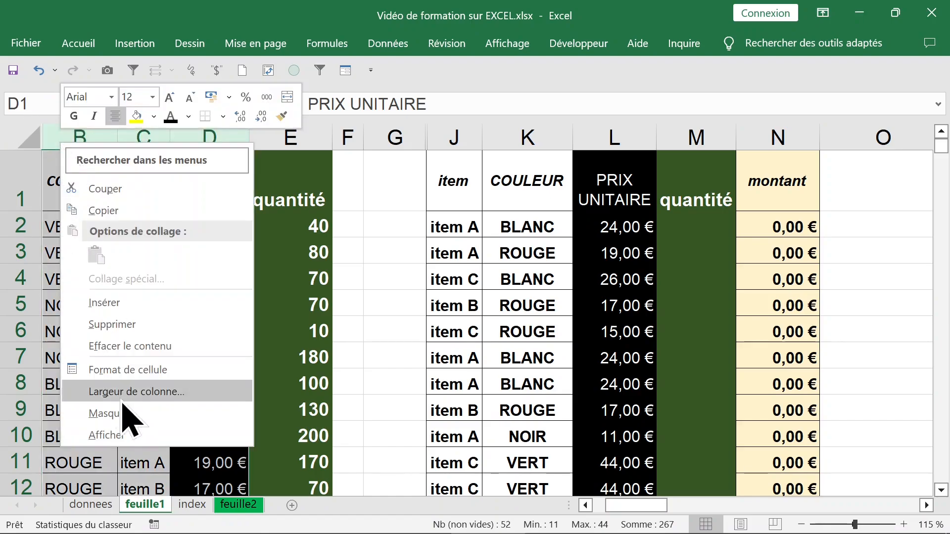
{"action": "left_click", "coordinate": [123, 436]}
{"action": "left_click", "coordinate": [134, 235]}
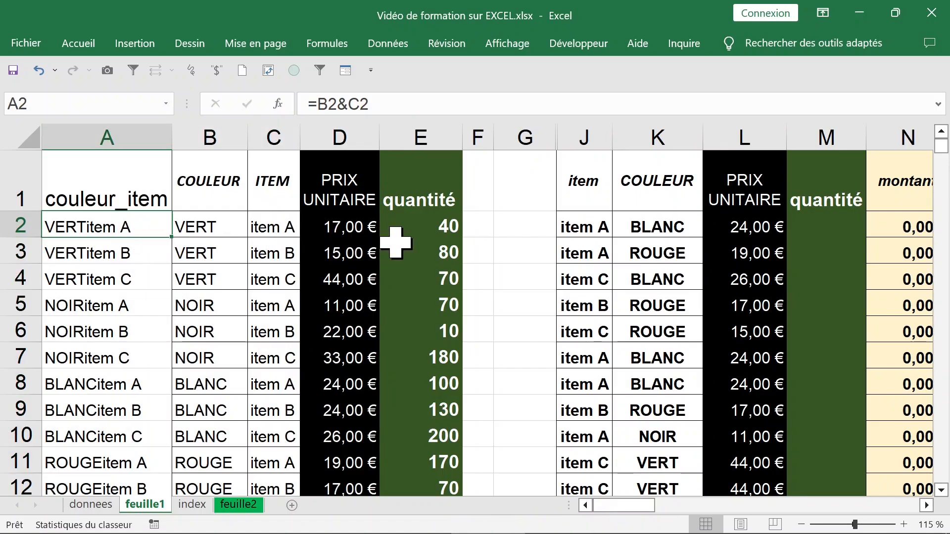
Count the source table's columns from couleur_item to quantité to determine the quantity's column index, and select M2
{"action": "left_click", "coordinate": [122, 130]}
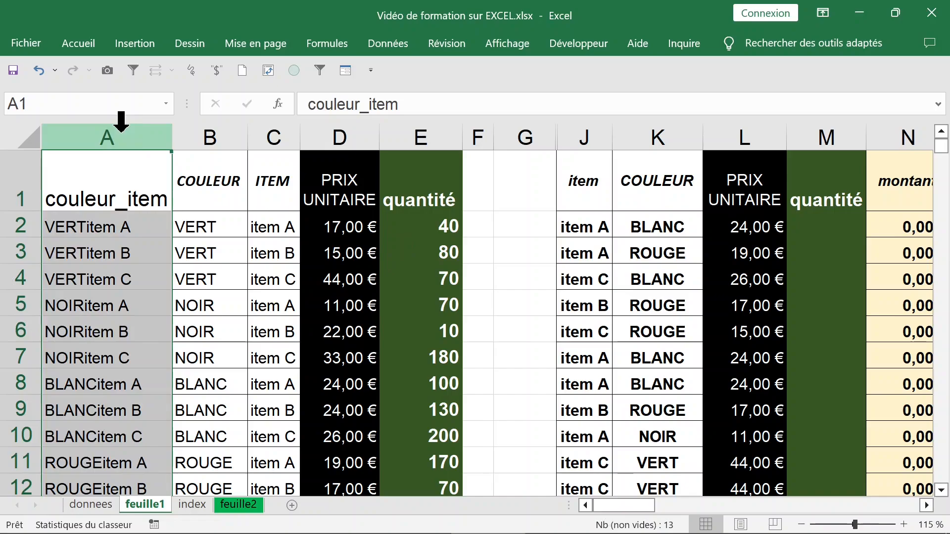
{"action": "left_click", "coordinate": [207, 130]}
{"action": "left_click", "coordinate": [271, 129]}
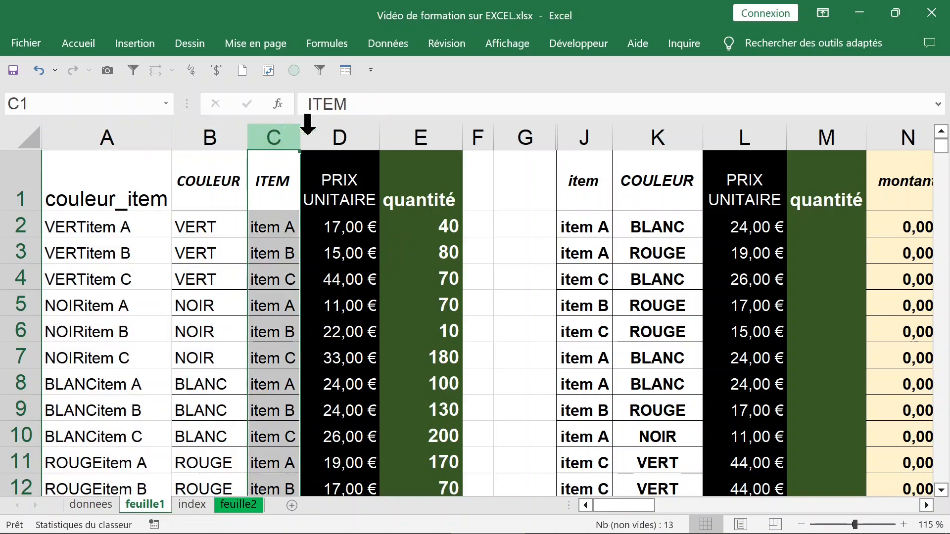
{"action": "left_click", "coordinate": [339, 130]}
{"action": "left_click", "coordinate": [409, 128]}
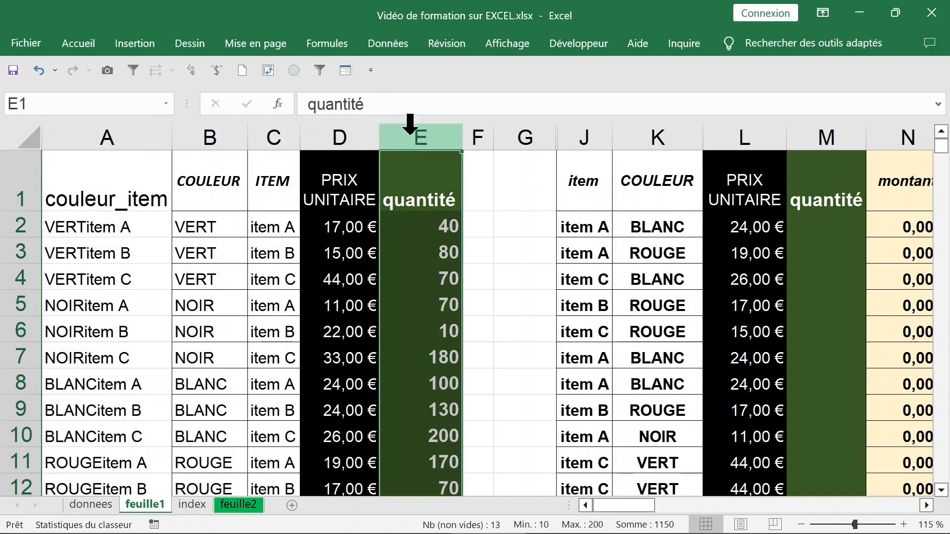
{"action": "left_click", "coordinate": [816, 234]}
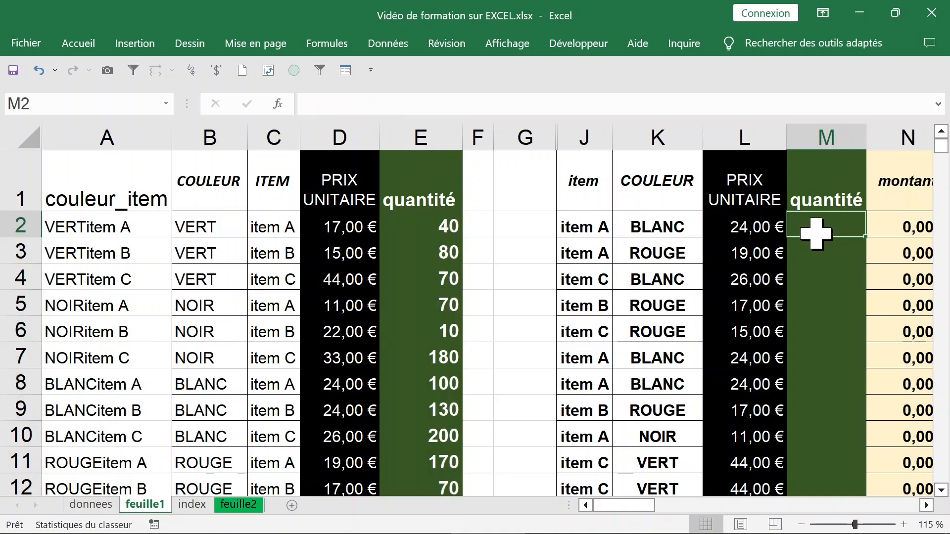
Start a RECHERCHEV formula in M2 with the concatenated colour and item K2&J2 as the lookup value
{"action": "type", "text": "=rech"}
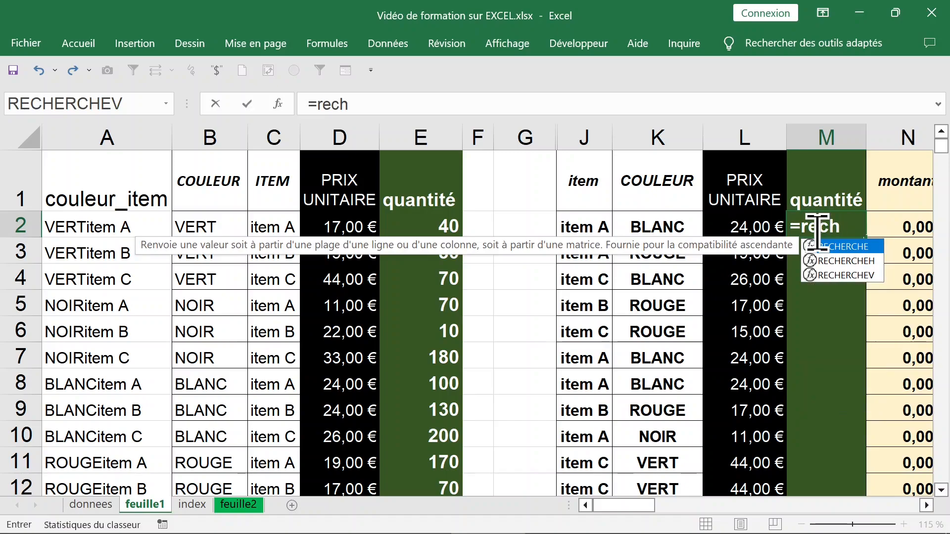
{"action": "left_click", "coordinate": [838, 275]}
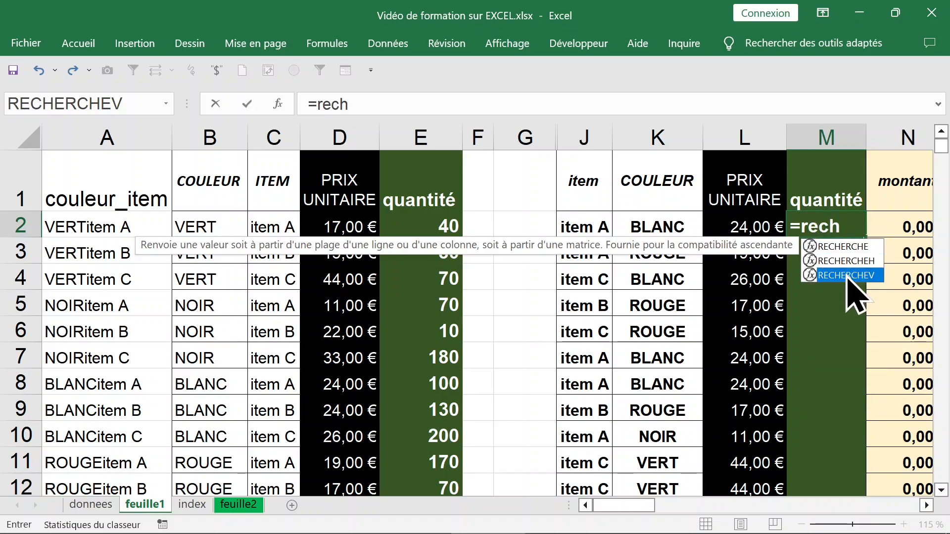
{"action": "double_click", "coordinate": [838, 275]}
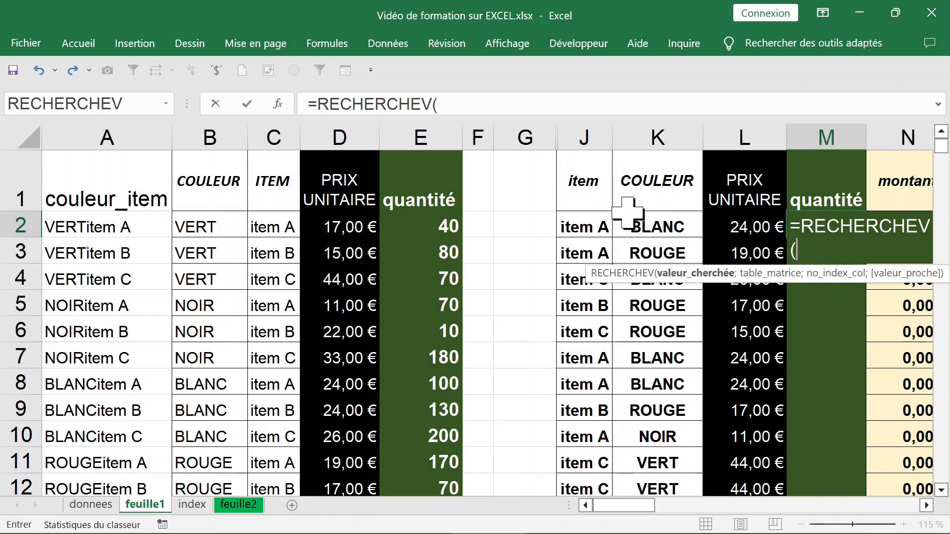
{"action": "left_click", "coordinate": [462, 103]}
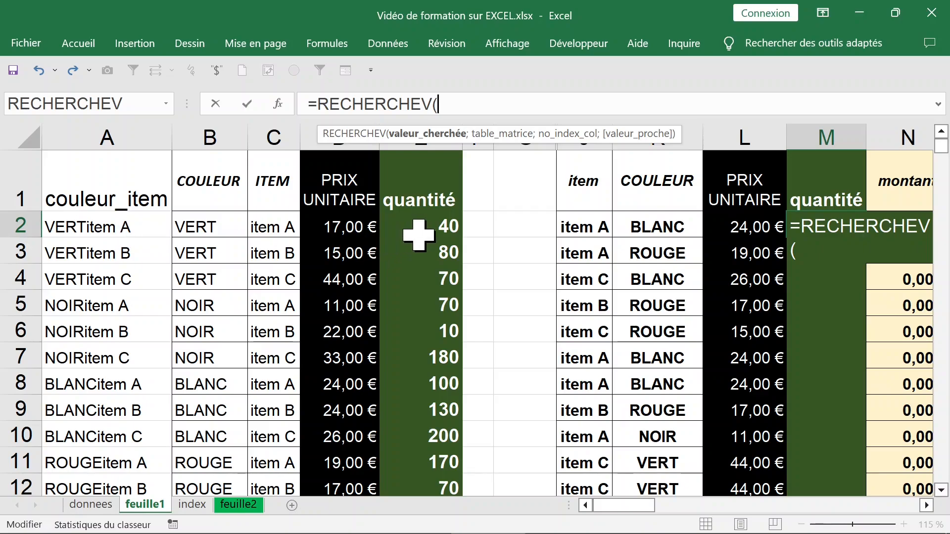
{"action": "left_click", "coordinate": [650, 227]}
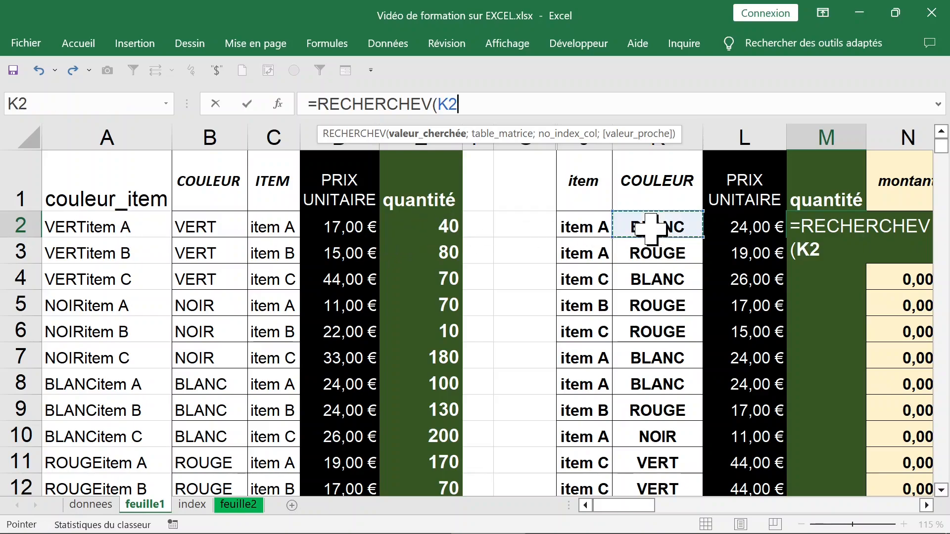
{"action": "type", "text": "&"}
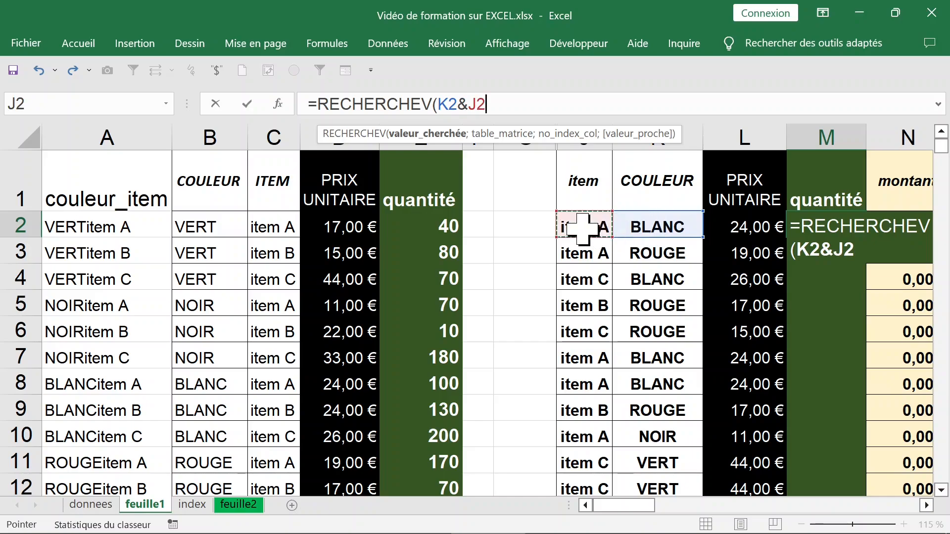
{"action": "type", "text": ";"}
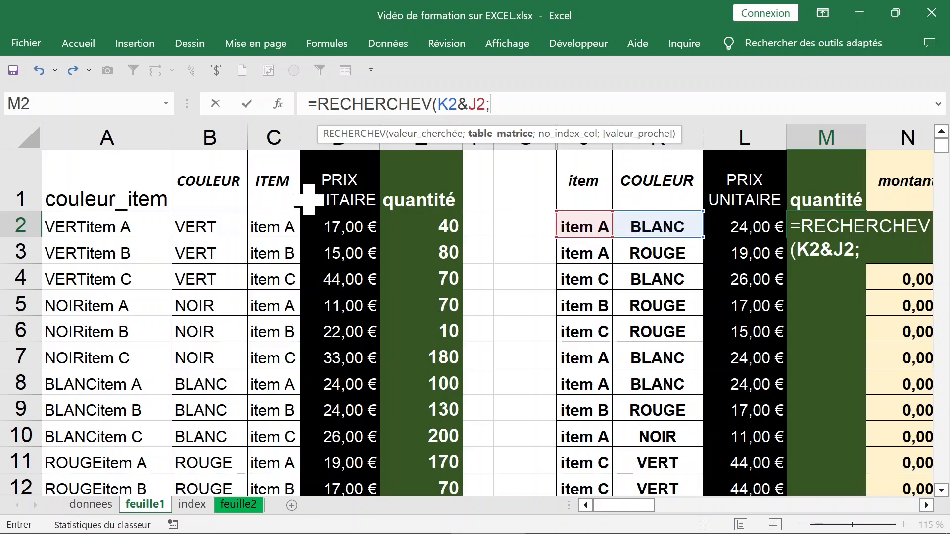
Set the formula's table range to the whole source table with headers, A1:E13
{"action": "left_click", "coordinate": [86, 196]}
{"action": "left_click_drag", "start_coordinate": [85, 196], "coordinate": [407, 193]}
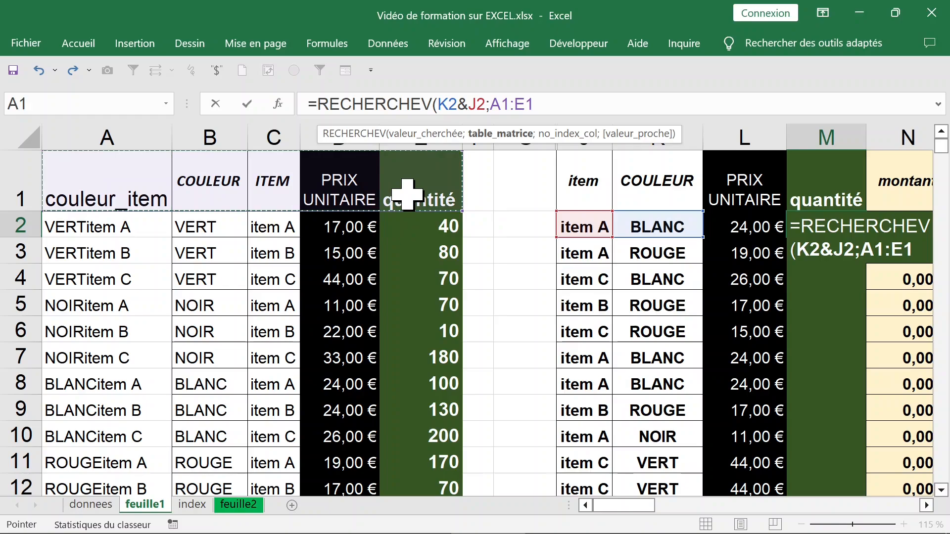
{"action": "key", "text": "ctrl+shift+Down"}
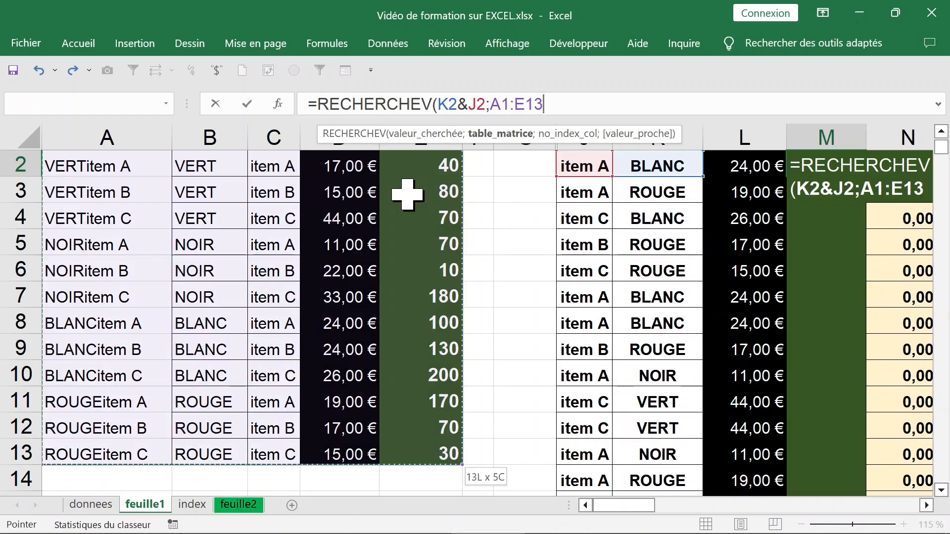
{"action": "type", "text": ";"}
{"action": "scroll", "coordinate": [321, 238], "scroll_direction": "up", "scroll_amount": 1}
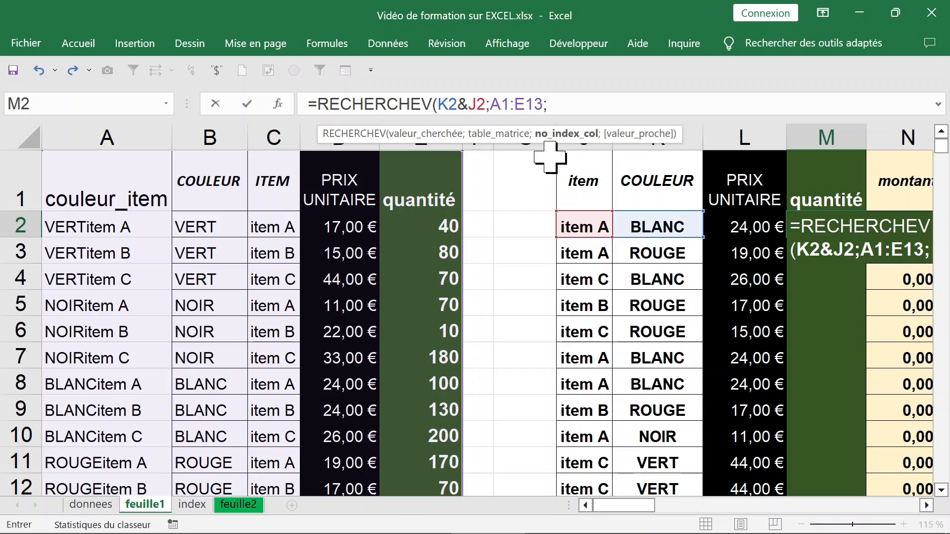
Complete the M2 formula with column index 5 and exact match FAUX
{"action": "type", "text": "5"}
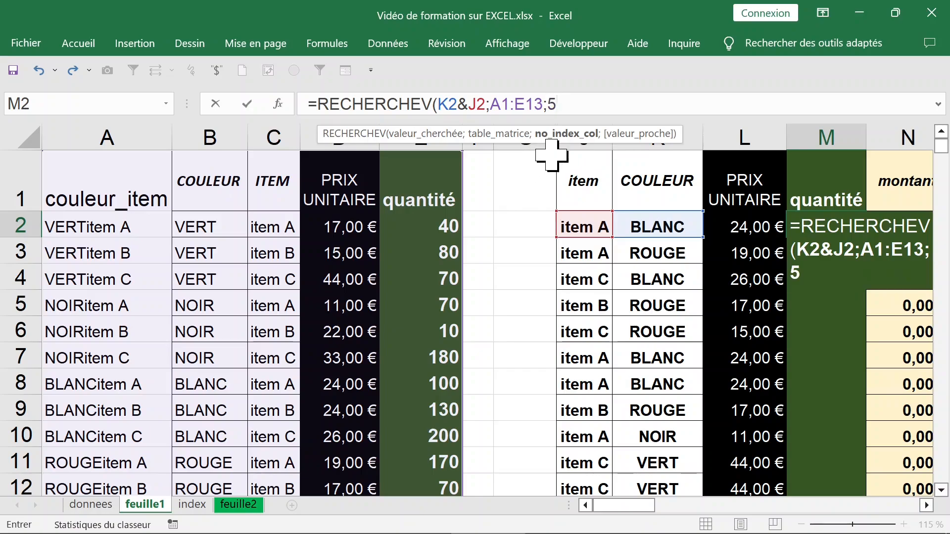
{"action": "type", "text": ";"}
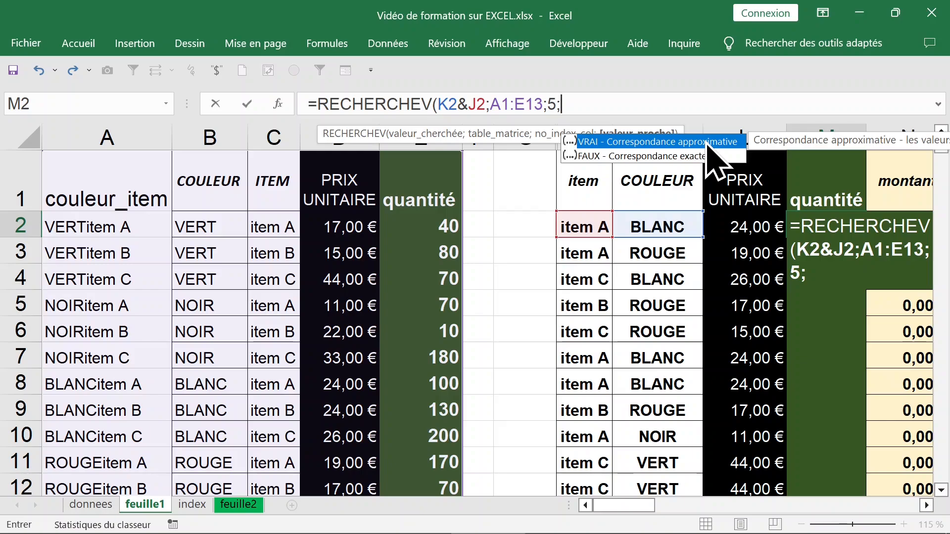
{"action": "left_click", "coordinate": [668, 156]}
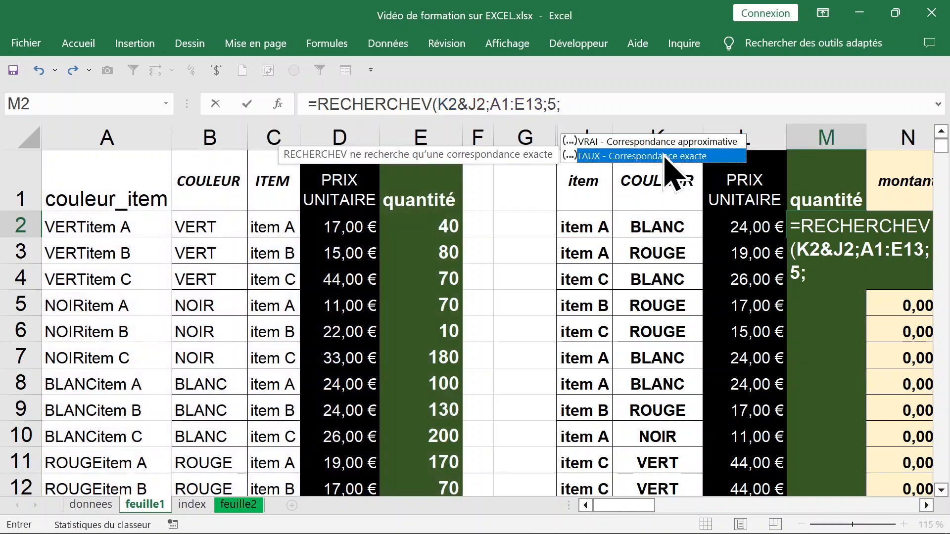
{"action": "double_click", "coordinate": [668, 157]}
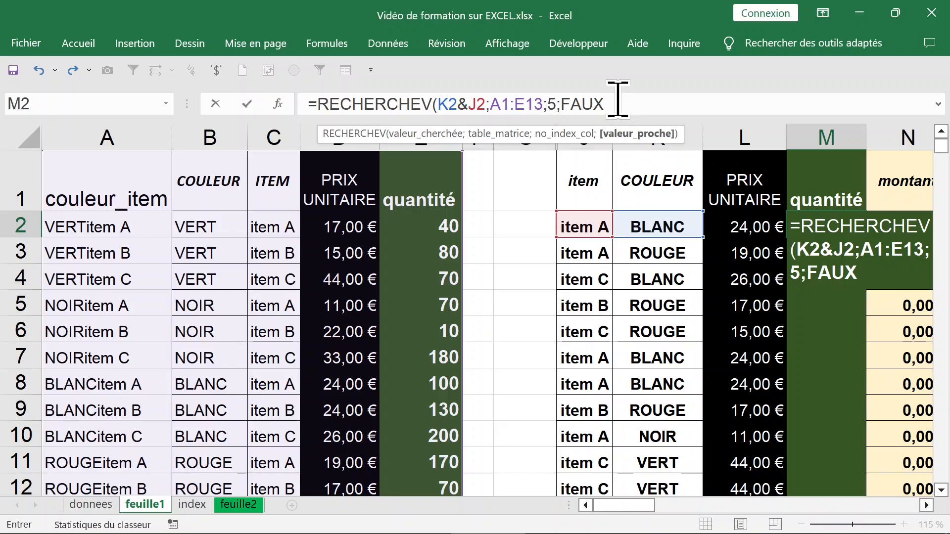
{"action": "type", "text": ")"}
{"action": "key", "text": "Return"}
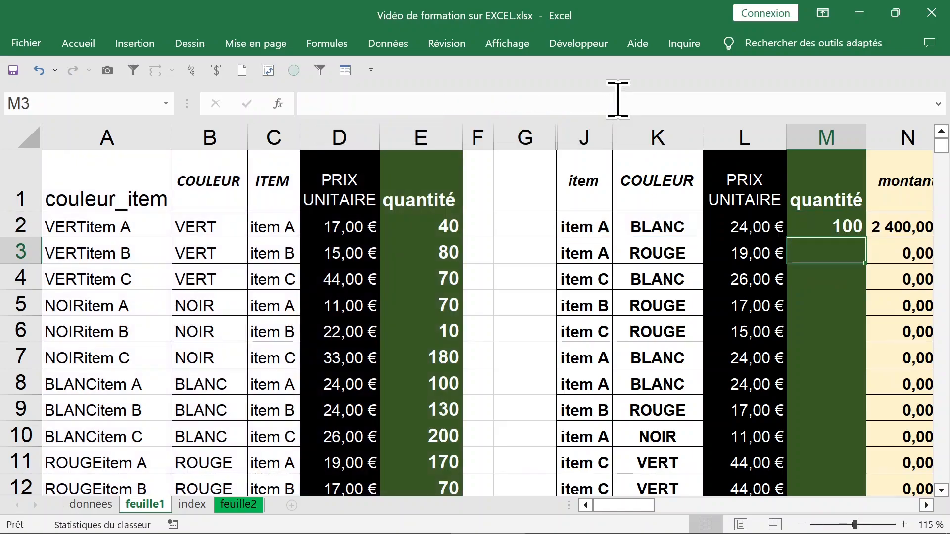
Fill the M2 formula down the whole quantité column
{"action": "left_click", "coordinate": [824, 228]}
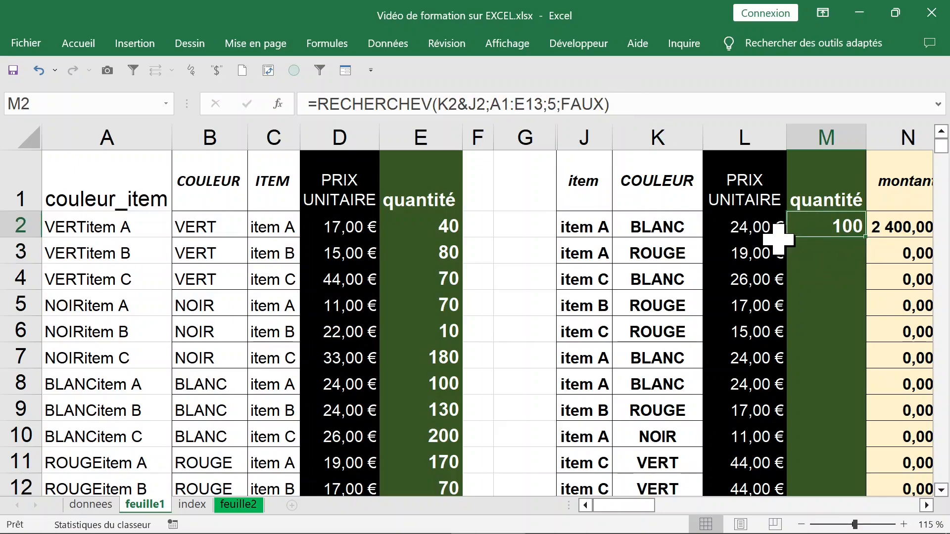
{"action": "double_click", "coordinate": [866, 238]}
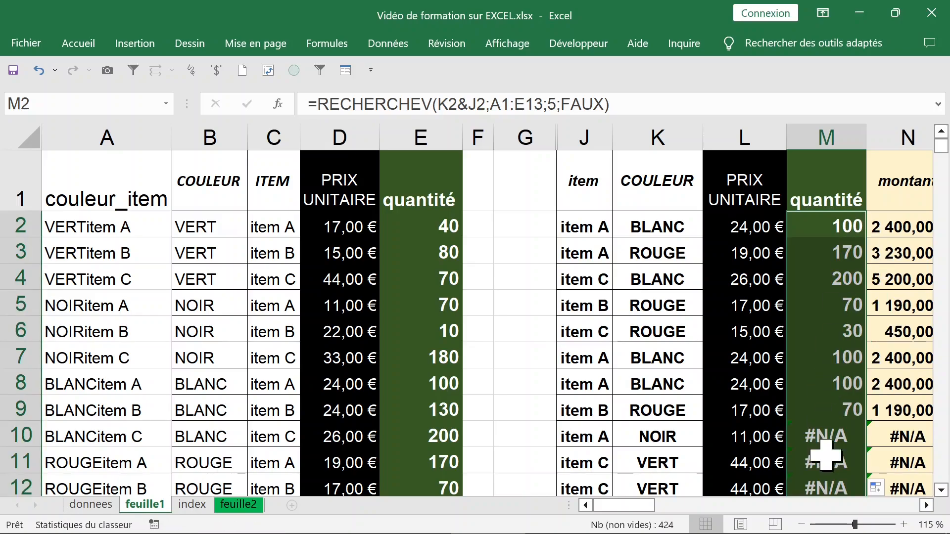
Examine the formula in M10 and the source cells its table range covers, leaving the formula as is
{"action": "left_click", "coordinate": [822, 435]}
{"action": "left_click", "coordinate": [833, 386]}
{"action": "left_click", "coordinate": [841, 435]}
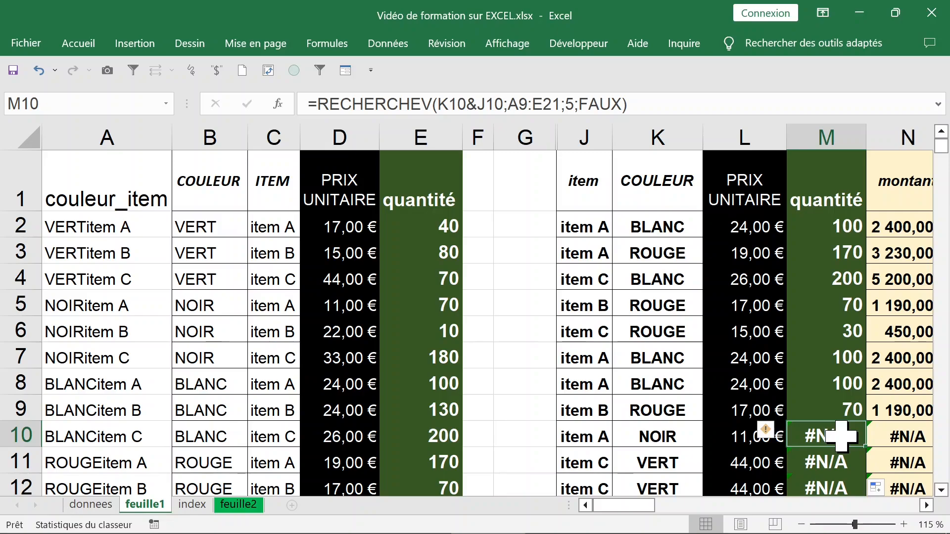
{"action": "double_click", "coordinate": [841, 435]}
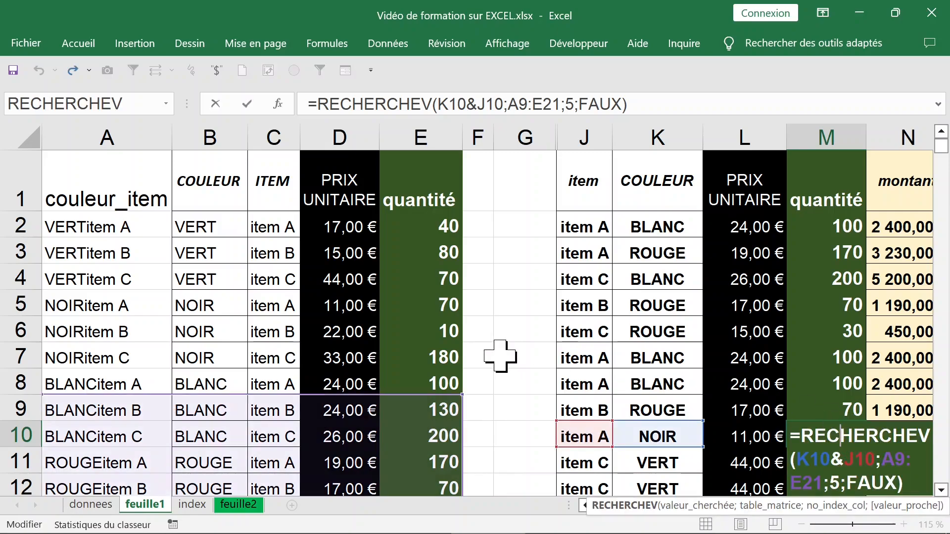
{"action": "scroll", "coordinate": [500, 355], "scroll_direction": "down", "scroll_amount": 2}
{"action": "scroll", "coordinate": [500, 356], "scroll_direction": "down", "scroll_amount": 3}
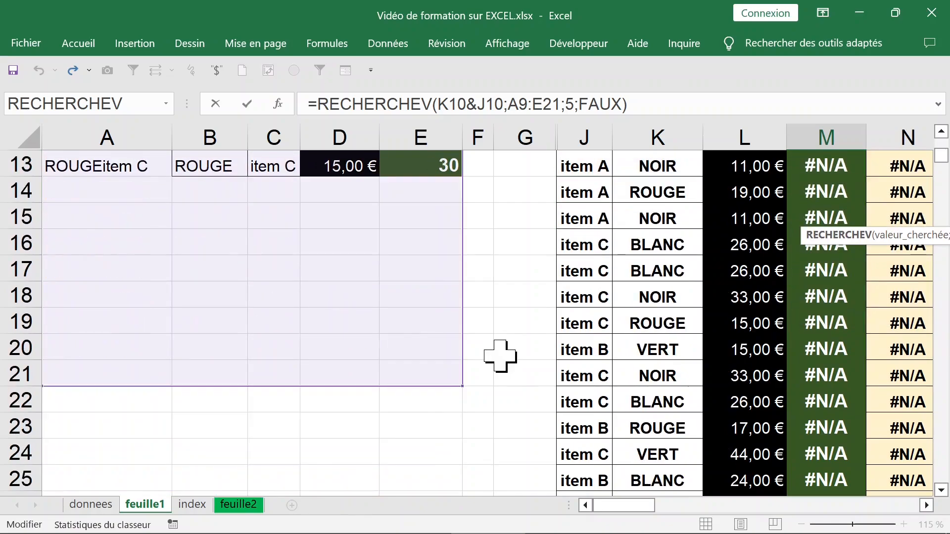
{"action": "scroll", "coordinate": [499, 355], "scroll_direction": "up", "scroll_amount": 2}
{"action": "scroll", "coordinate": [500, 356], "scroll_direction": "up", "scroll_amount": 3}
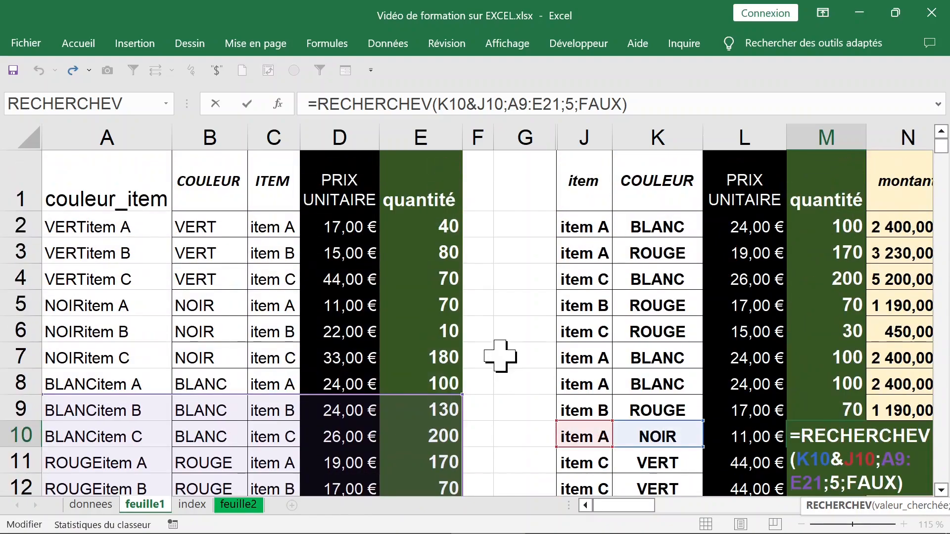
{"action": "key", "text": "Escape"}
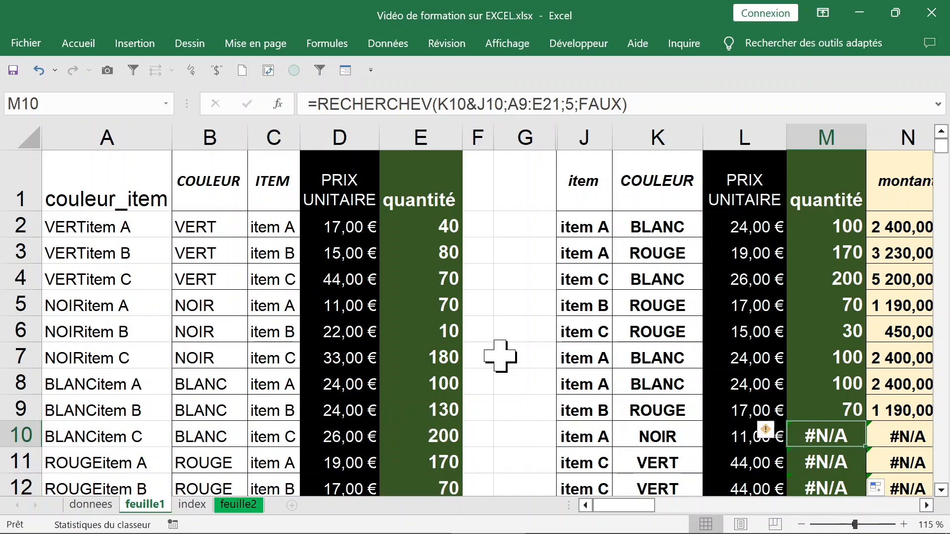
Undo the last fill and make the table range in M2's formula absolute as $A$1:$E$13
{"action": "key", "text": "ctrl+z"}
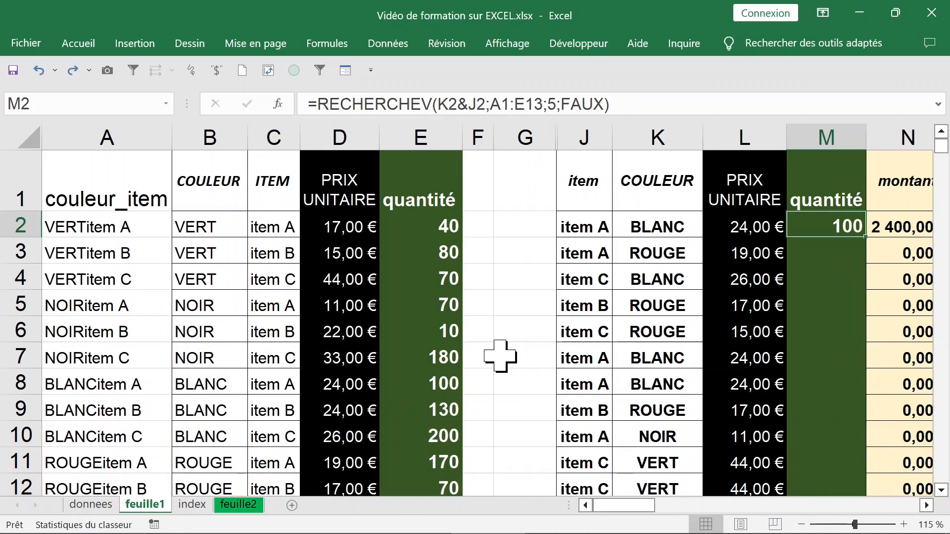
{"action": "double_click", "coordinate": [825, 228]}
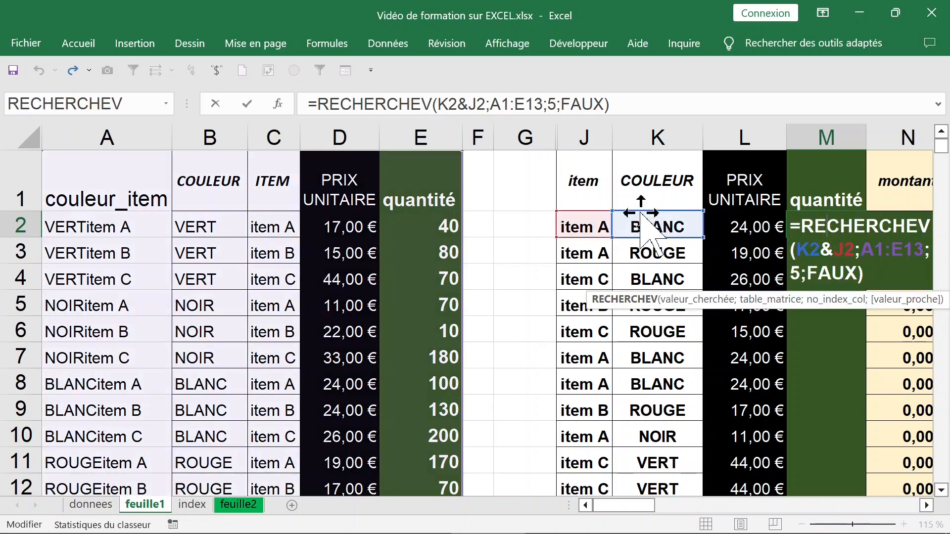
{"action": "left_click", "coordinate": [479, 96]}
{"action": "left_click_drag", "start_coordinate": [437, 95], "coordinate": [543, 102]}
{"action": "left_click", "coordinate": [490, 101]}
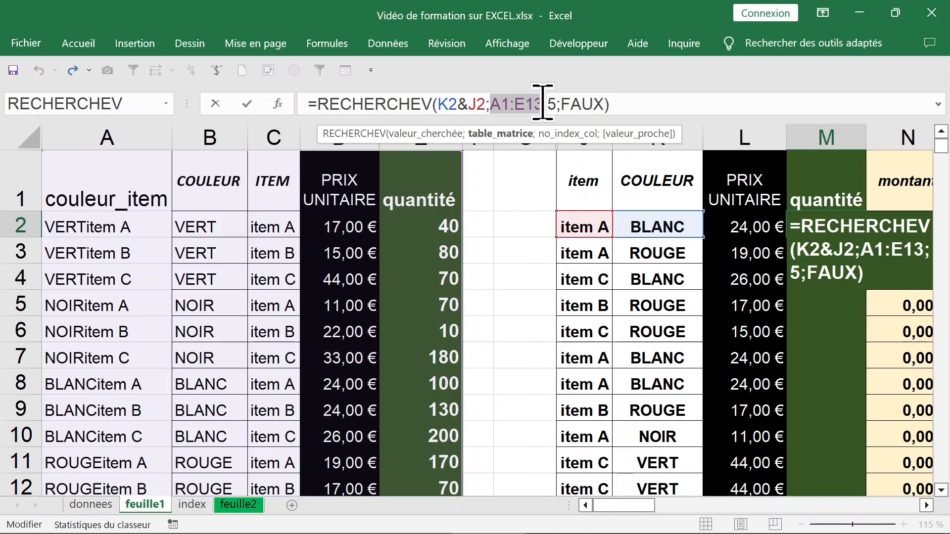
{"action": "key", "text": "F4"}
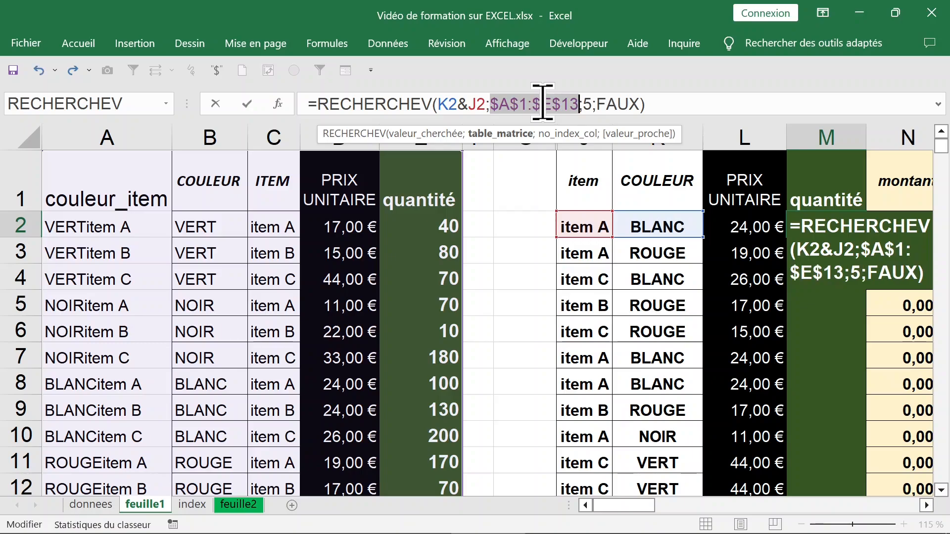
{"action": "key", "text": "Return"}
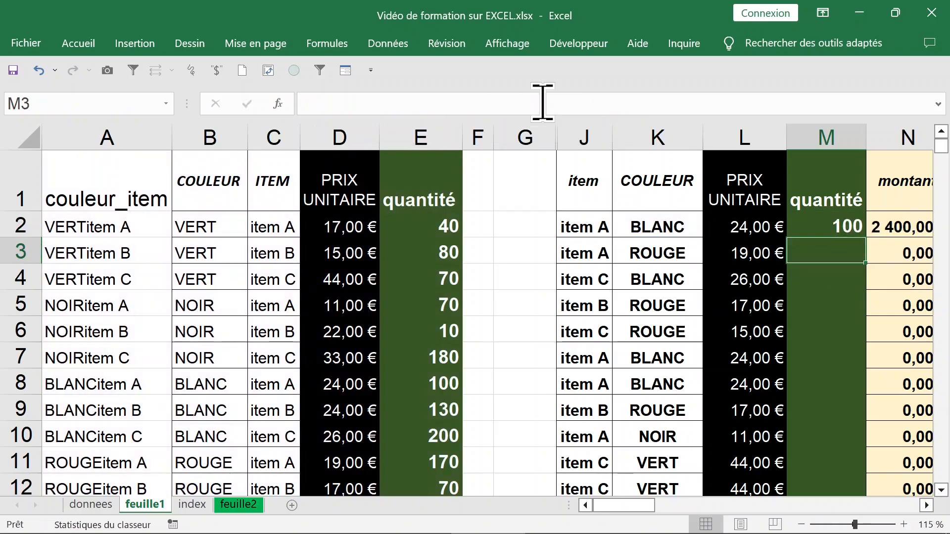
Copy the M2 formula down one row to M3 and check the copied formula
{"action": "left_click", "coordinate": [833, 225]}
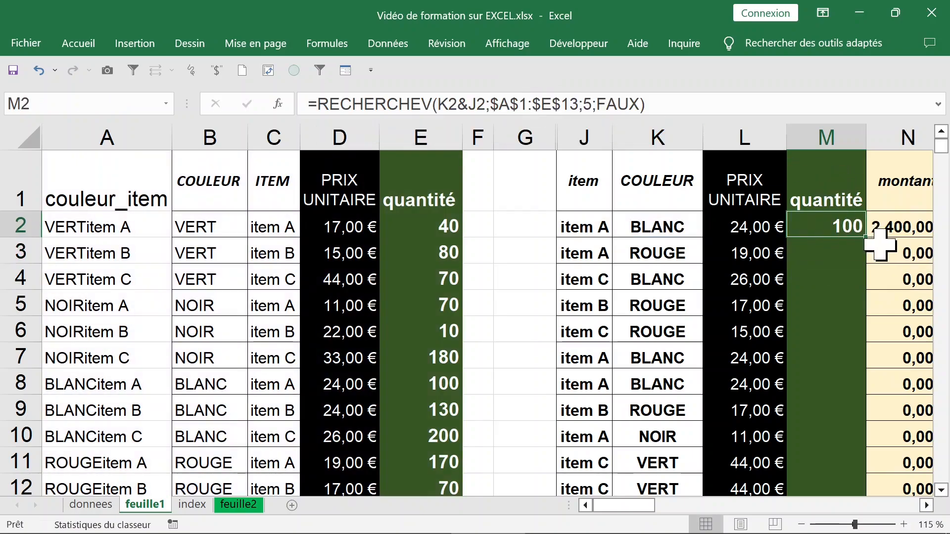
{"action": "left_click_drag", "start_coordinate": [867, 239], "coordinate": [871, 273]}
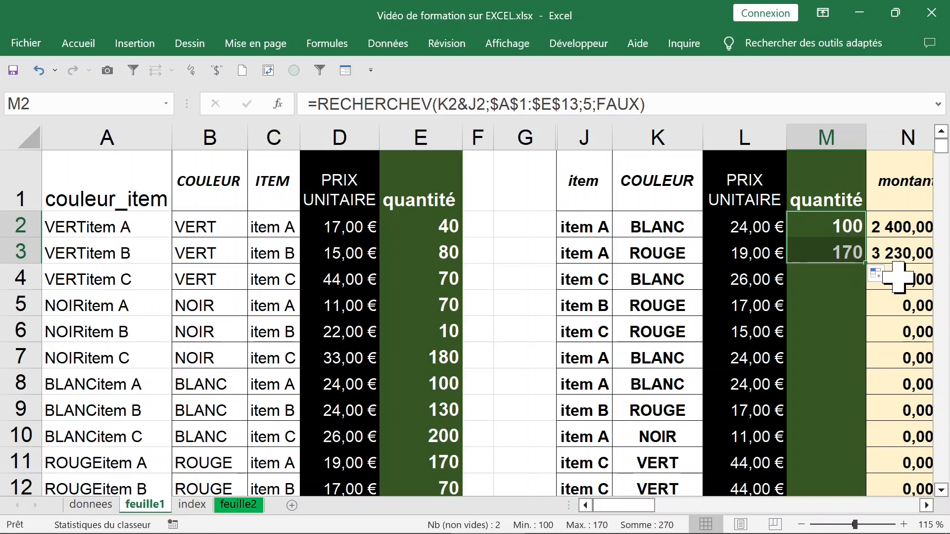
{"action": "left_click", "coordinate": [836, 252]}
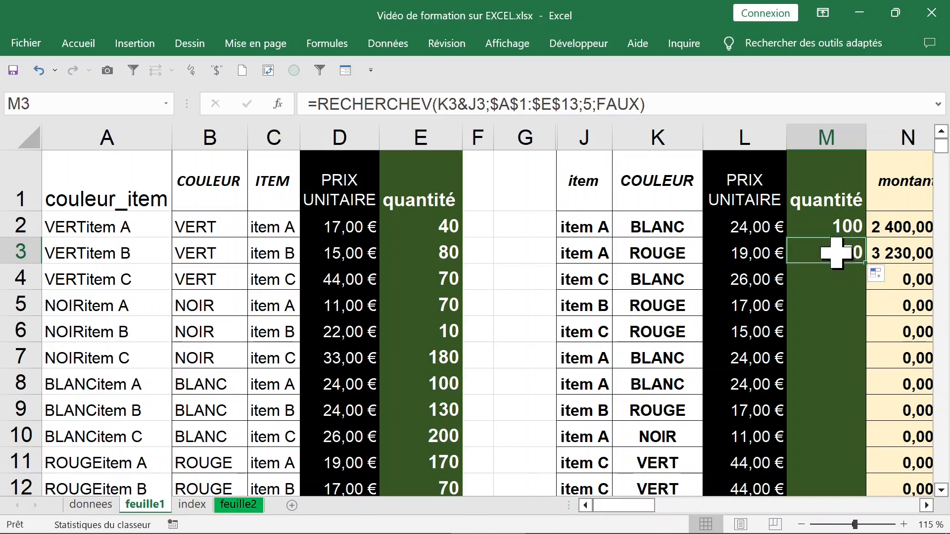
Replace the FAUX match argument in M2's RECHERCHEV formula with 0
{"action": "left_click", "coordinate": [830, 225]}
{"action": "left_click", "coordinate": [600, 102]}
{"action": "left_click", "coordinate": [599, 102]}
{"action": "key", "text": "BackSpace"}
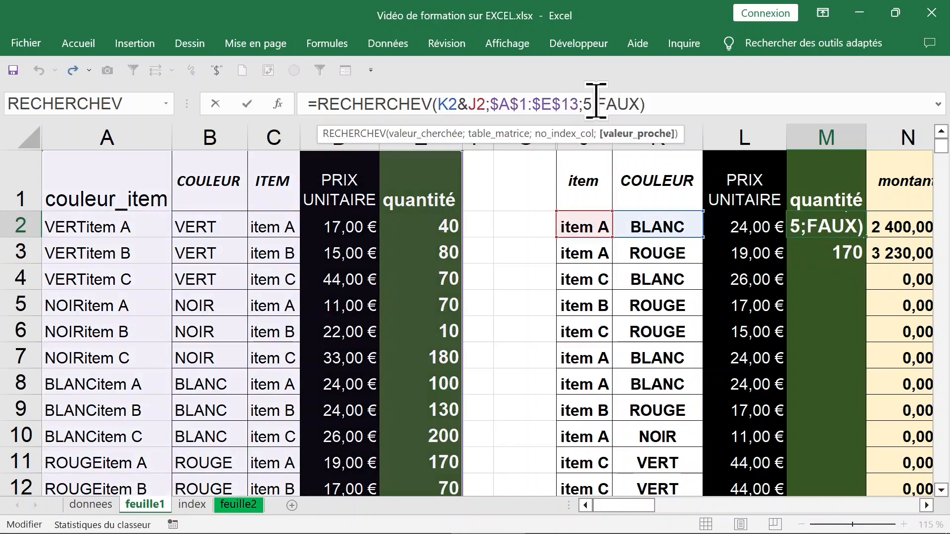
{"action": "type", "text": ";"}
{"action": "left_click_drag", "start_coordinate": [598, 102], "coordinate": [692, 101]}
{"action": "key", "text": "BackSpace"}
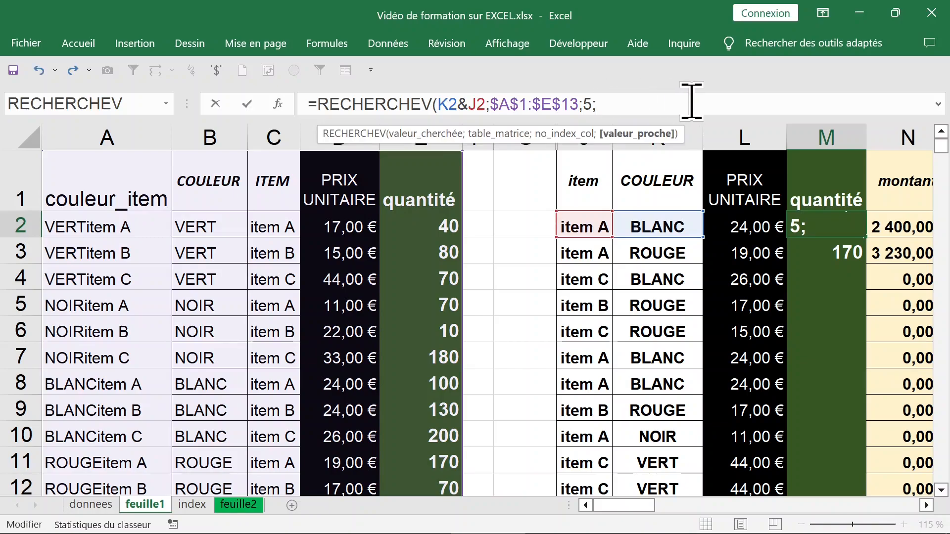
{"action": "type", "text": "0"}
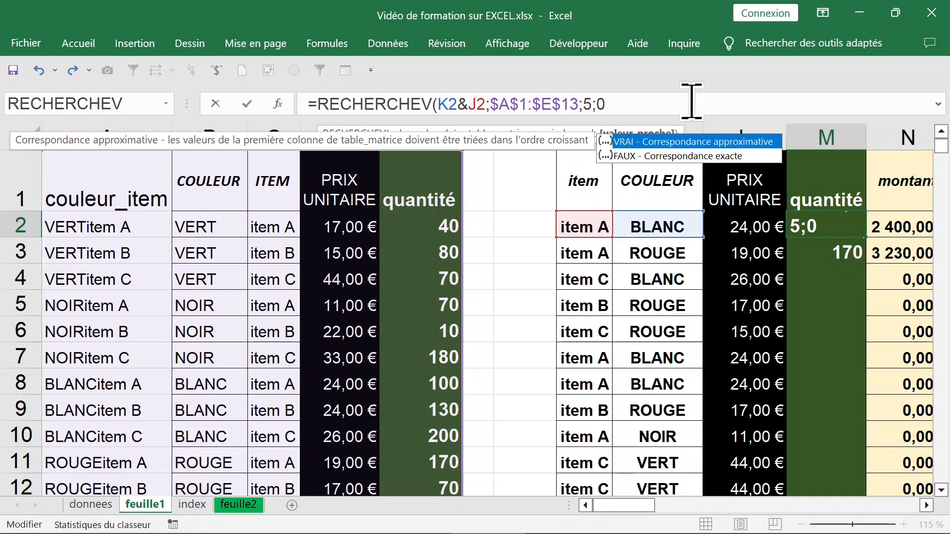
{"action": "type", "text": "="}
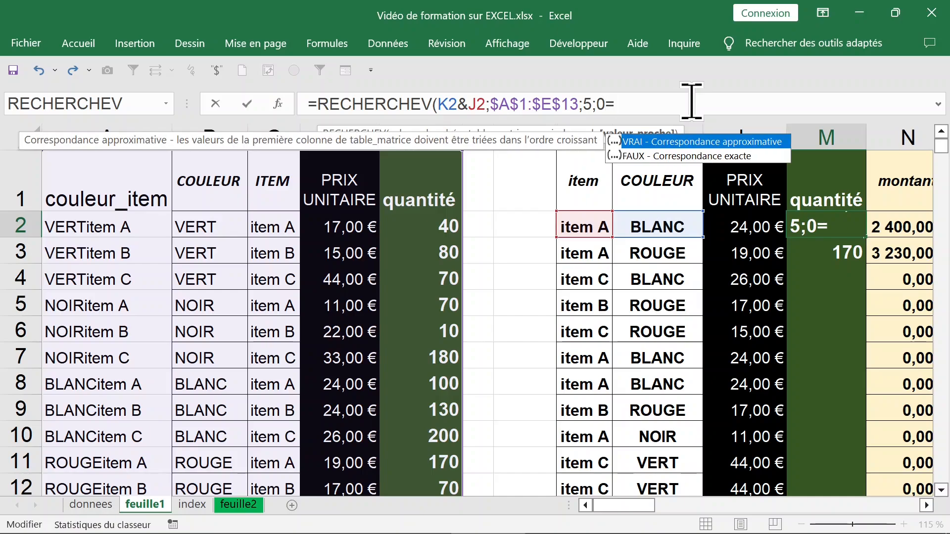
{"action": "key", "text": "BackSpace"}
{"action": "type", "text": "="}
{"action": "key", "text": "BackSpace"}
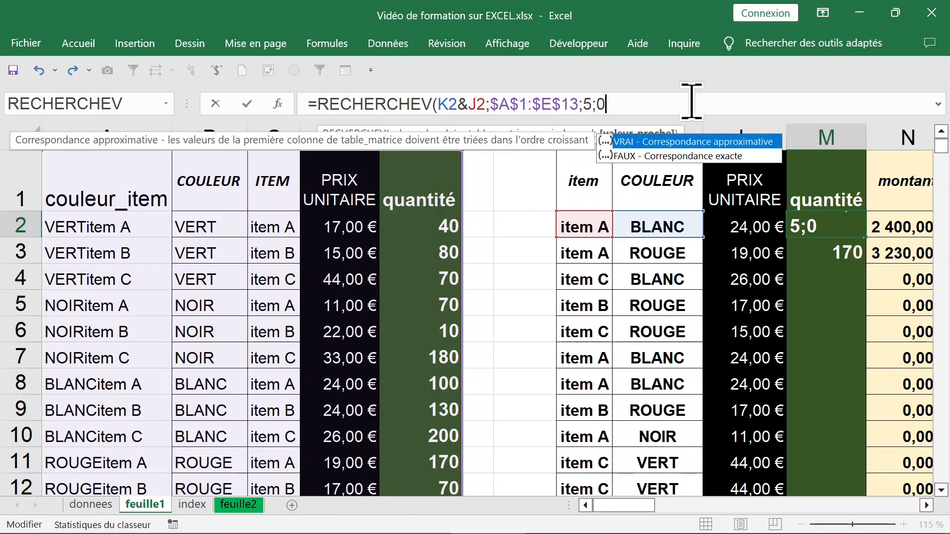
{"action": "type", "text": ")"}
{"action": "key", "text": "Return"}
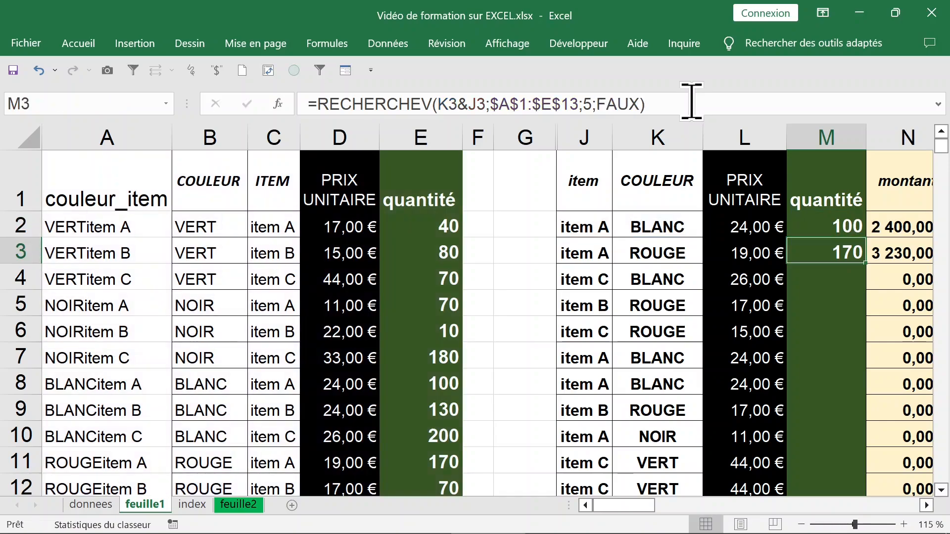
Copy the M2 formula to M3 and fill it down the rest of the quantité column
{"action": "left_click", "coordinate": [849, 237]}
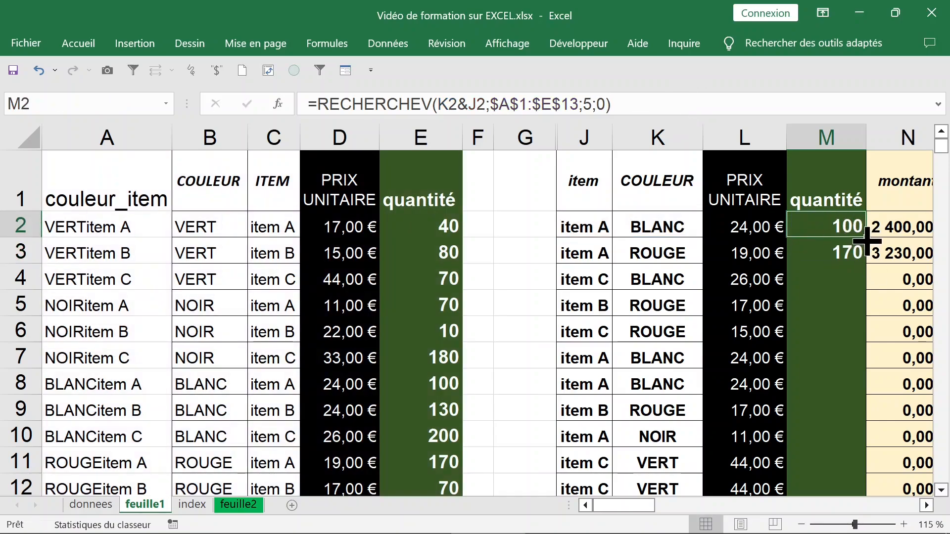
{"action": "left_click_drag", "start_coordinate": [866, 237], "coordinate": [850, 254]}
{"action": "left_click", "coordinate": [850, 254]}
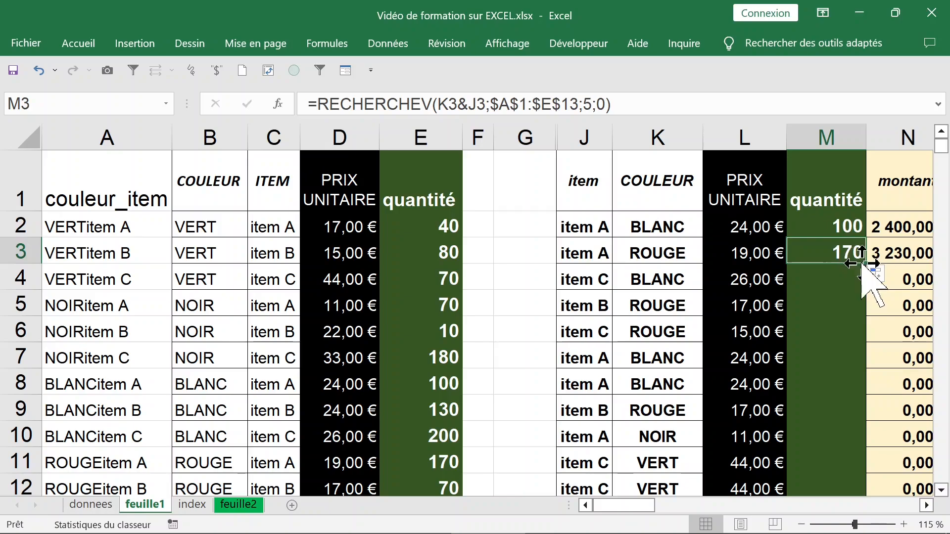
{"action": "double_click", "coordinate": [865, 264]}
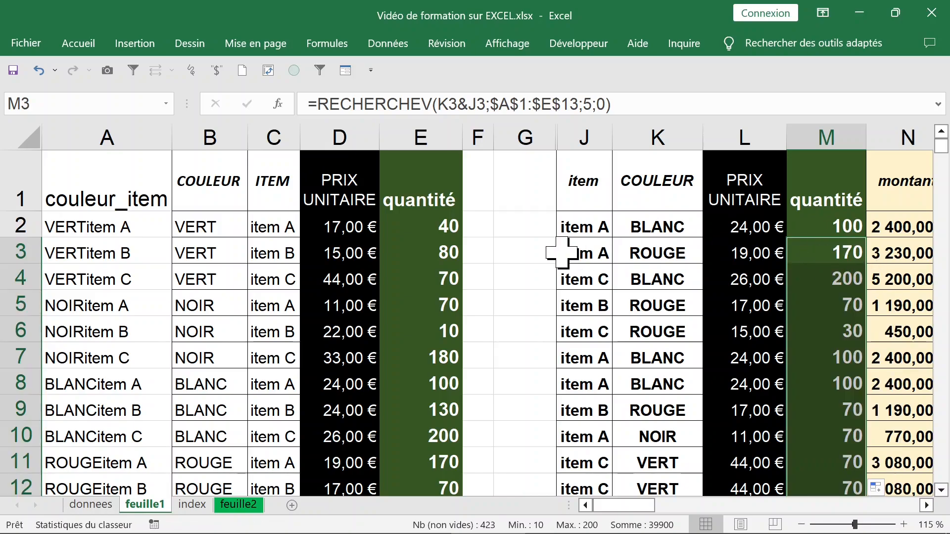
Compare the item B ROUGE price and quantity in row 5 with the matching ROUGEitem B row of the source table
{"action": "left_click", "coordinate": [573, 307]}
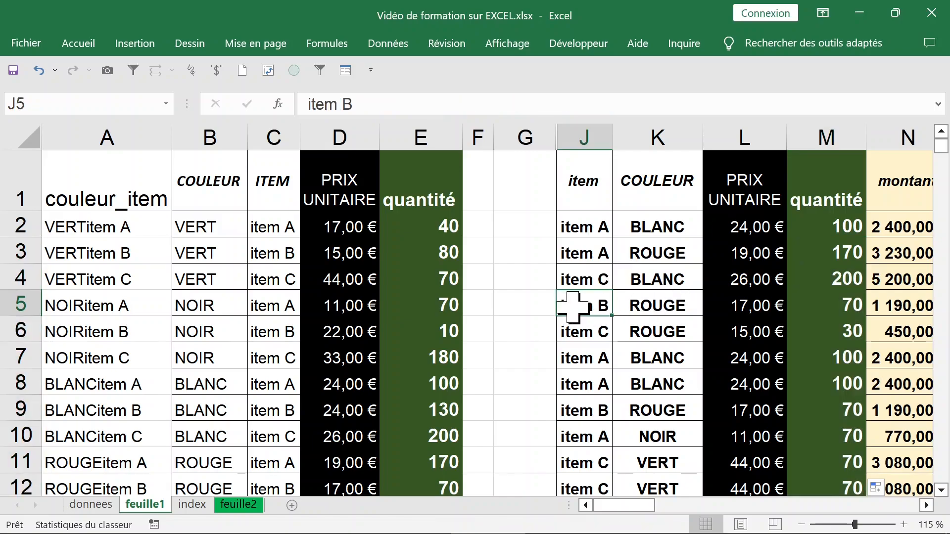
{"action": "left_click_drag", "start_coordinate": [573, 307], "coordinate": [647, 307]}
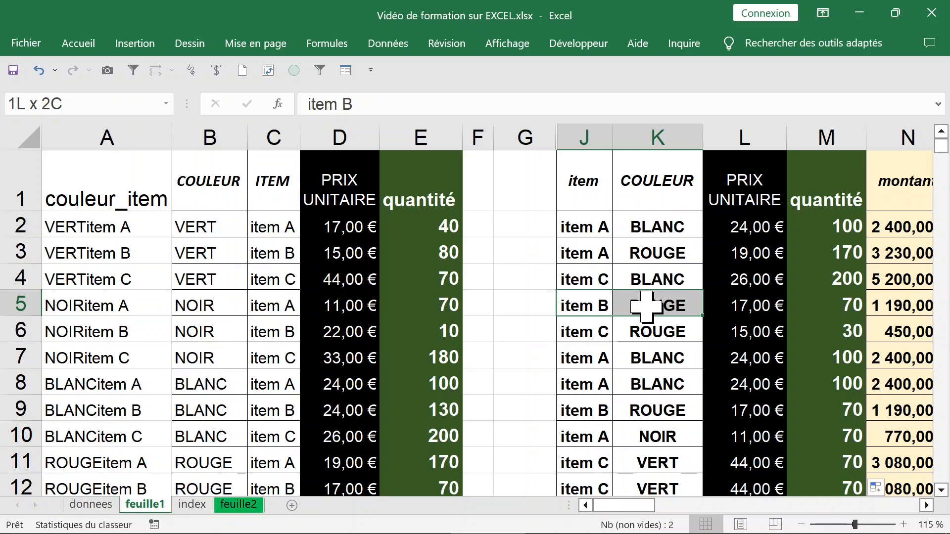
{"action": "left_click_drag", "start_coordinate": [647, 307], "coordinate": [647, 307]}
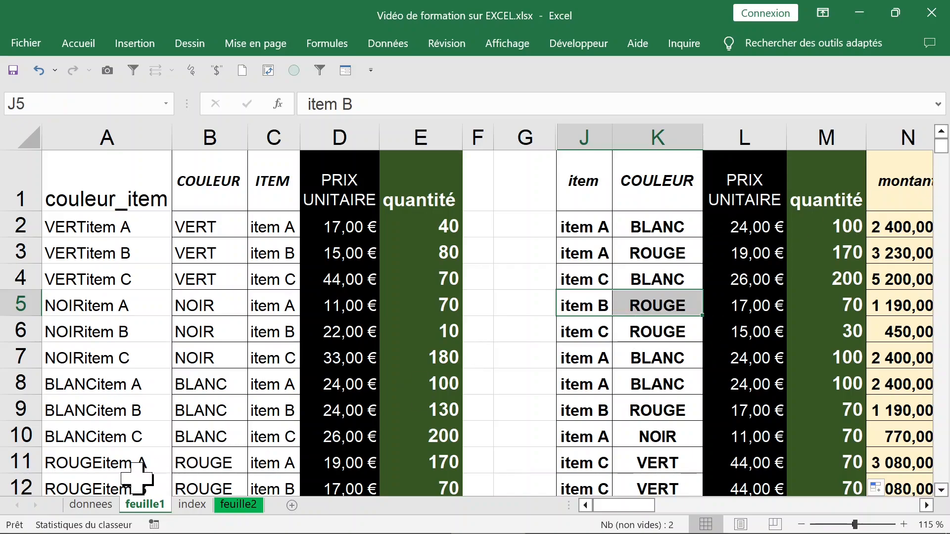
{"action": "left_click_drag", "start_coordinate": [118, 490], "coordinate": [323, 484]}
{"action": "left_click", "coordinate": [610, 305]}
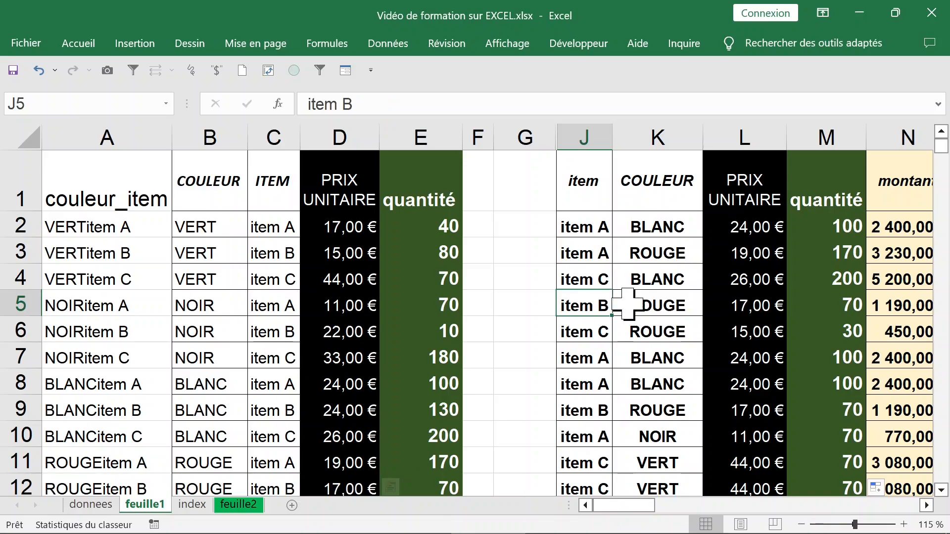
{"action": "left_click_drag", "start_coordinate": [628, 304], "coordinate": [742, 304]}
{"action": "left_click", "coordinate": [742, 304]}
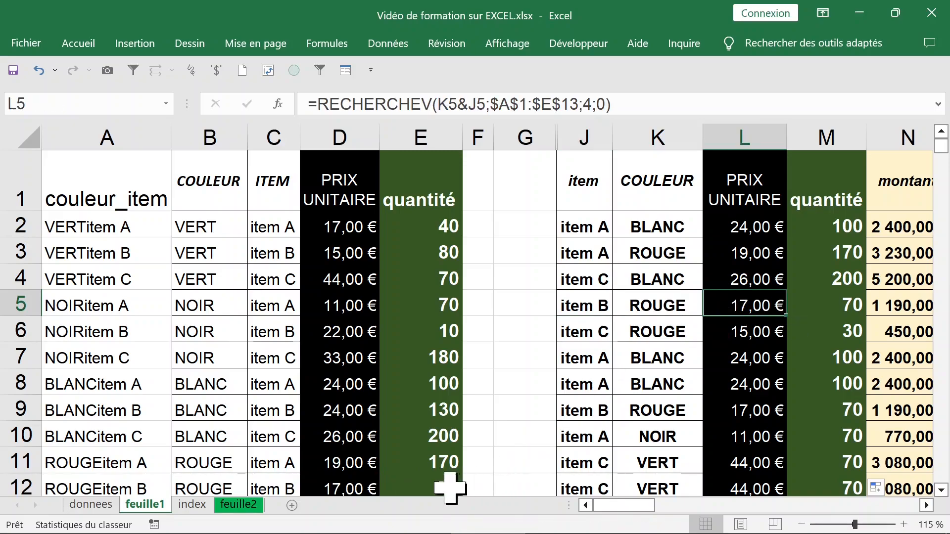
{"action": "left_click", "coordinate": [450, 487]}
{"action": "left_click", "coordinate": [737, 309]}
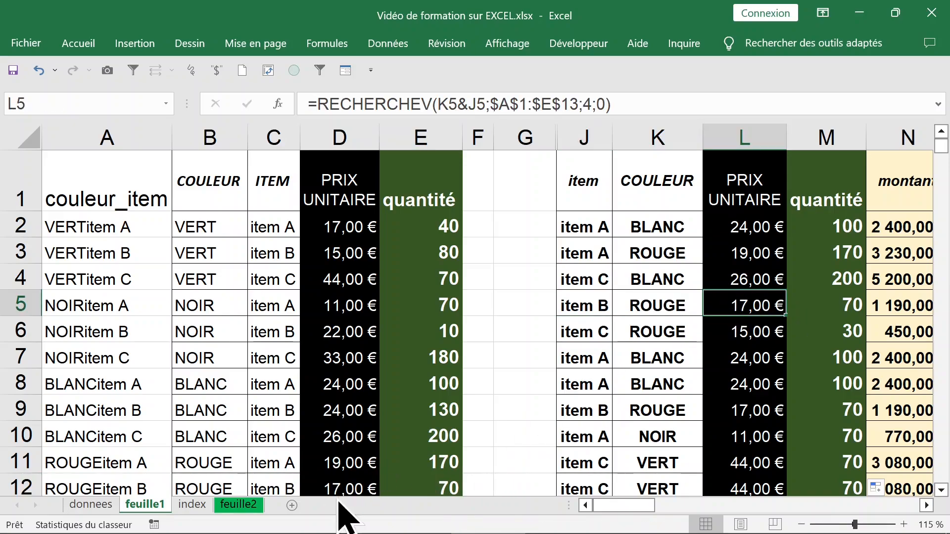
Set the unit price of ROUGE item B in D12 to 37 and check the looked-up price in L9
{"action": "left_click", "coordinate": [339, 485]}
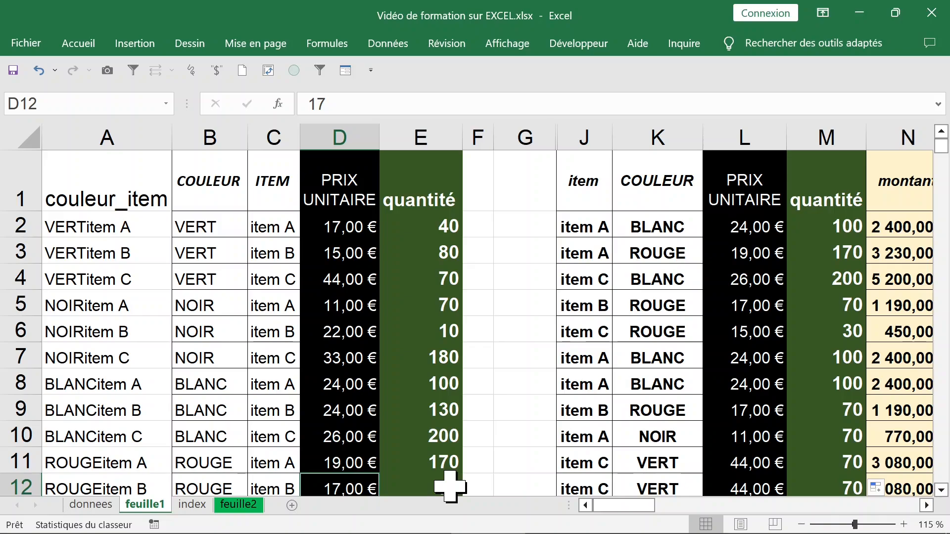
{"action": "type", "text": "37"}
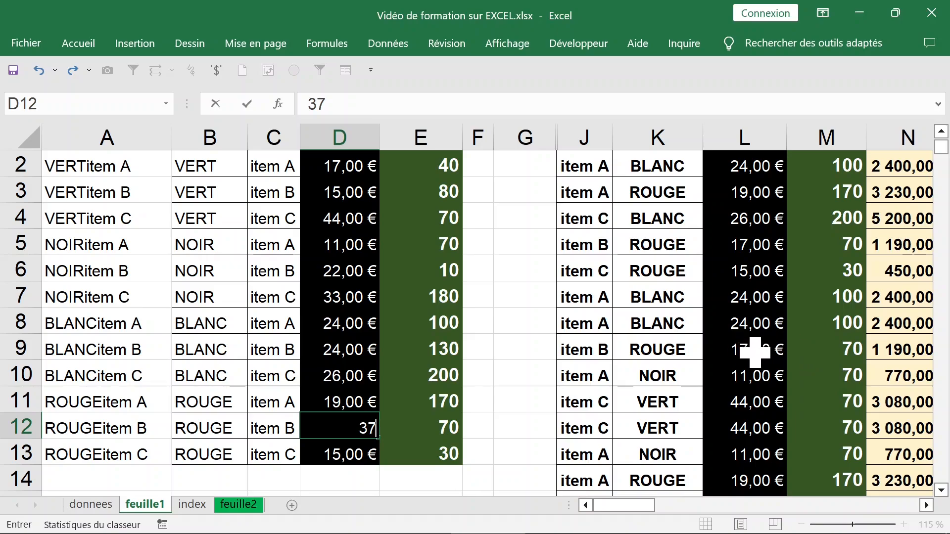
{"action": "key", "text": "Return"}
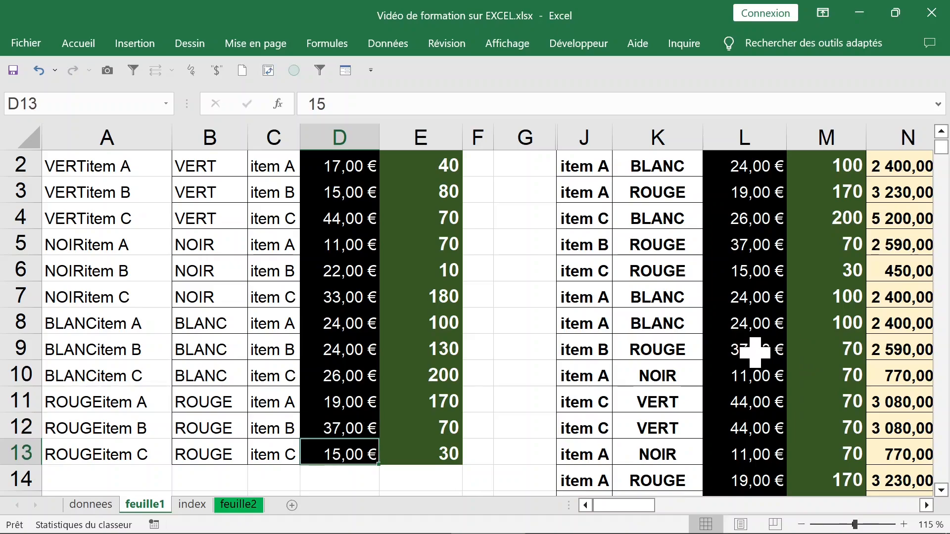
{"action": "left_click", "coordinate": [756, 352]}
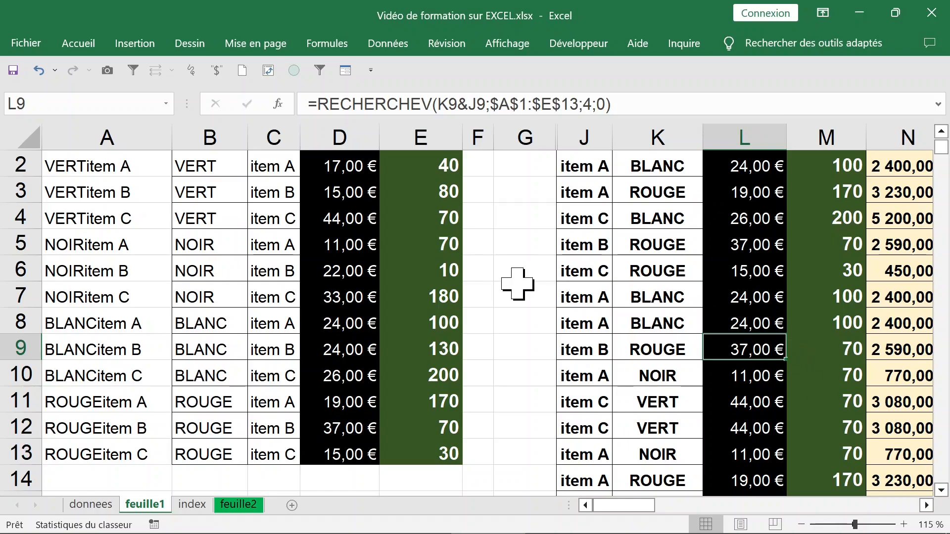
Clear the contents of the couleur_item key column A, and undo the clearing
{"action": "scroll", "coordinate": [517, 283], "scroll_direction": "up", "scroll_amount": 1}
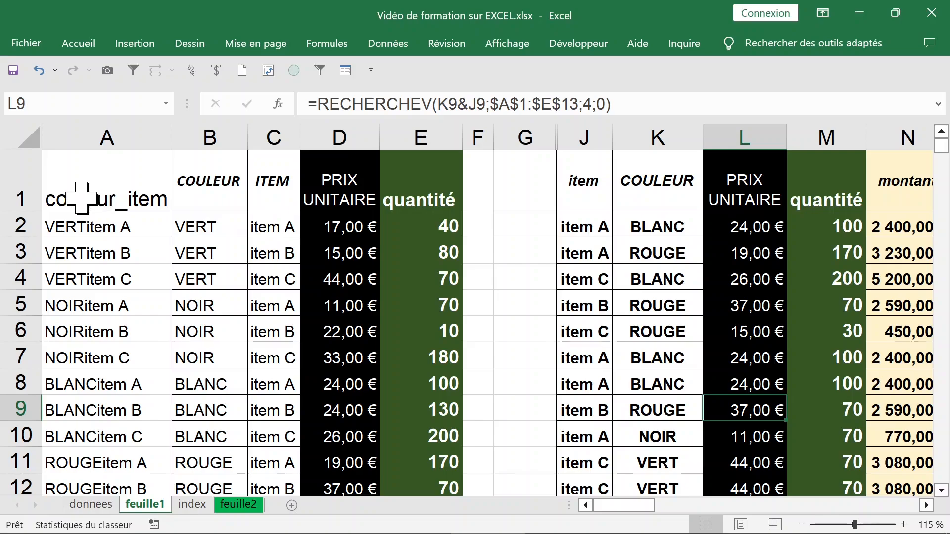
{"action": "left_click", "coordinate": [83, 126]}
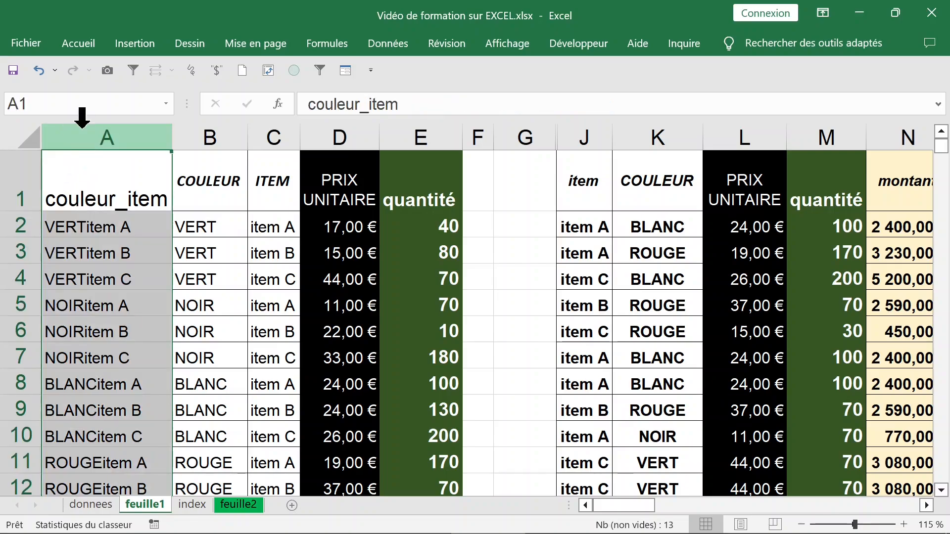
{"action": "key", "text": "Delete"}
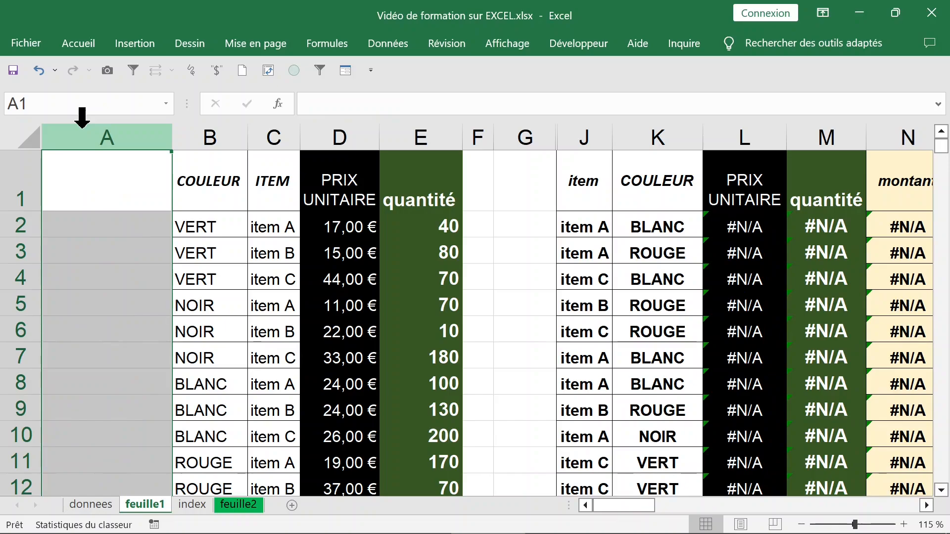
{"action": "key", "text": "ctrl+z"}
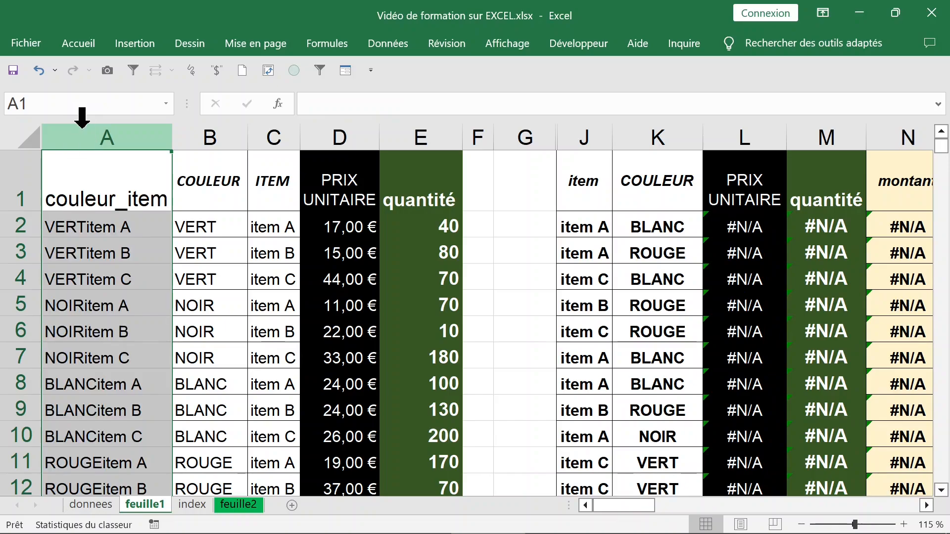
Hide the couleur_item key column A
{"action": "left_click", "coordinate": [127, 228]}
{"action": "left_click", "coordinate": [103, 129]}
{"action": "right_click", "coordinate": [103, 130]}
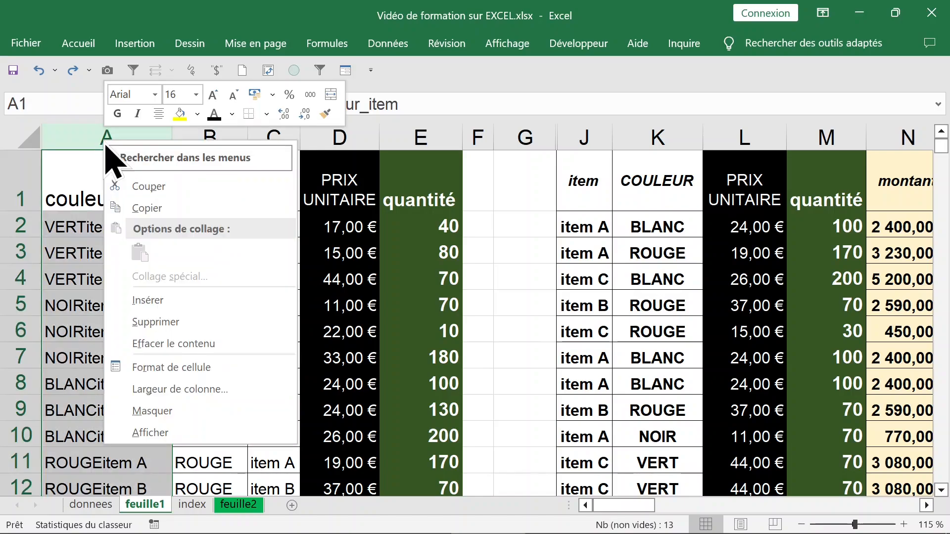
{"action": "left_click", "coordinate": [171, 411]}
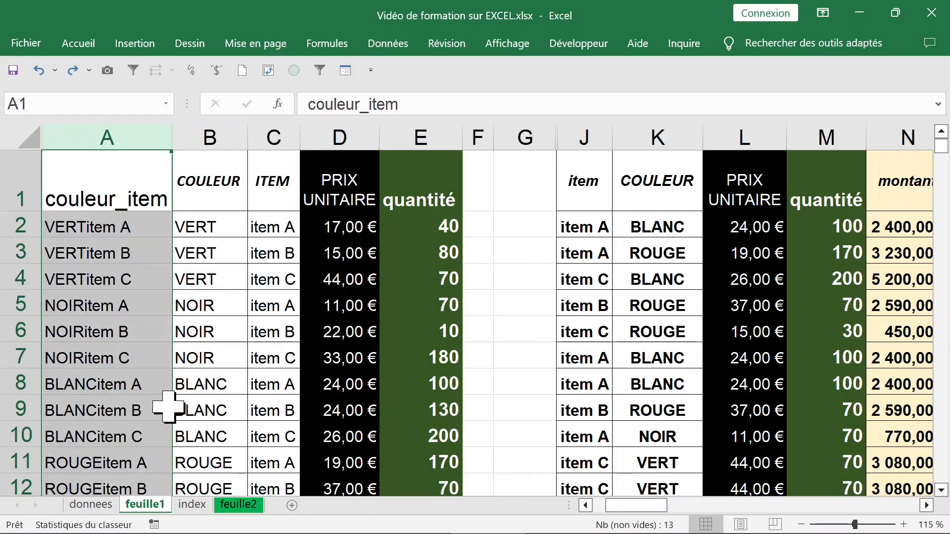
Check the lookup formula in L2 against source columns B to E
{"action": "left_click", "coordinate": [644, 230]}
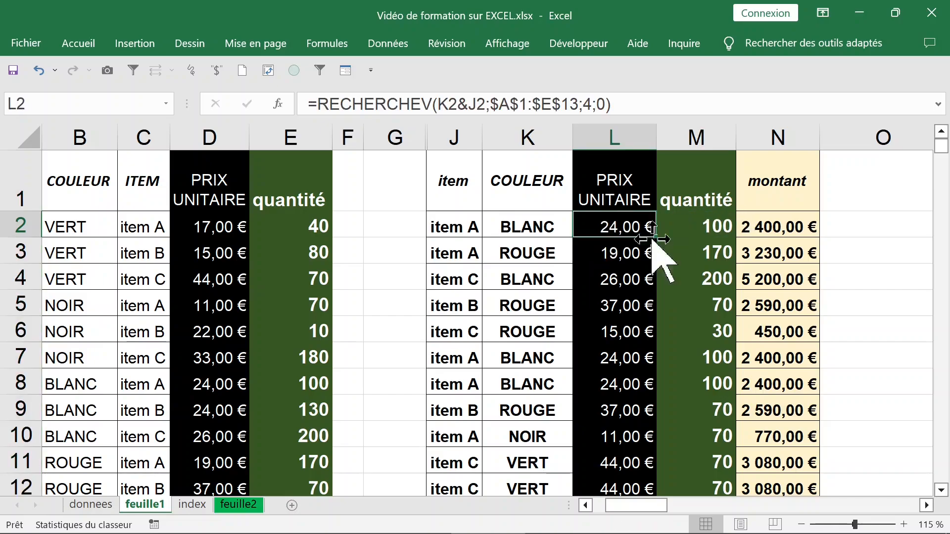
{"action": "left_click", "coordinate": [660, 251]}
{"action": "left_click", "coordinate": [554, 242]}
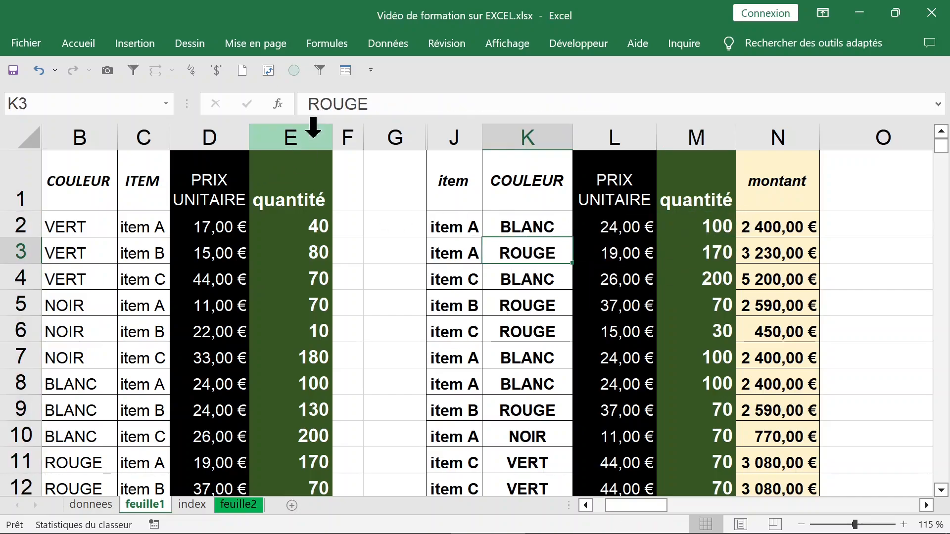
{"action": "left_click_drag", "start_coordinate": [307, 130], "coordinate": [83, 133]}
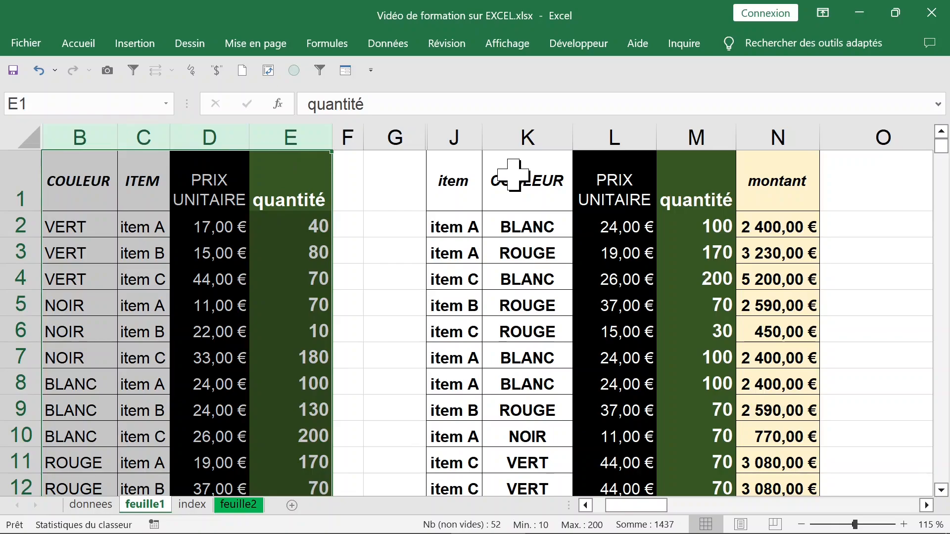
{"action": "left_click", "coordinate": [624, 215]}
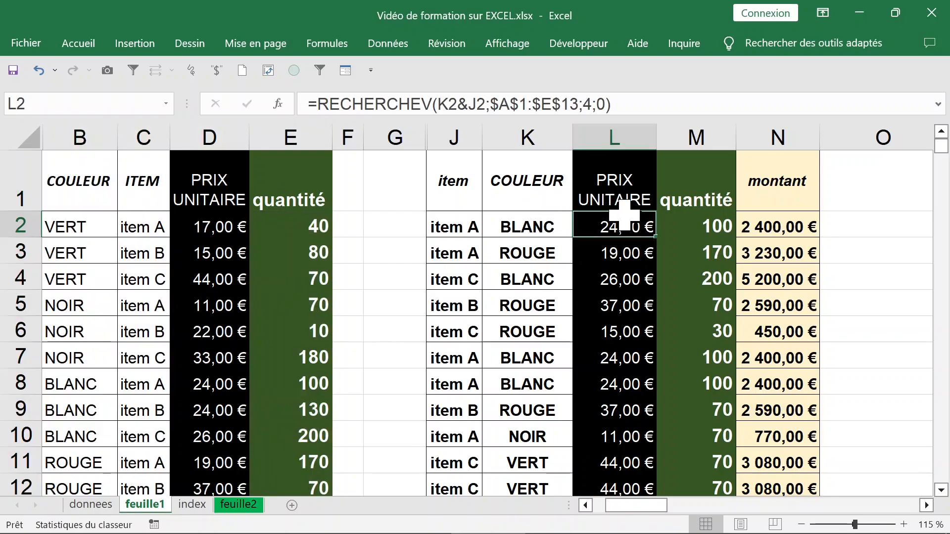
Change the colour in K2 to BLANChe, a value missing from the source table
{"action": "left_click", "coordinate": [683, 227]}
{"action": "left_click", "coordinate": [628, 227]}
{"action": "left_click", "coordinate": [543, 228]}
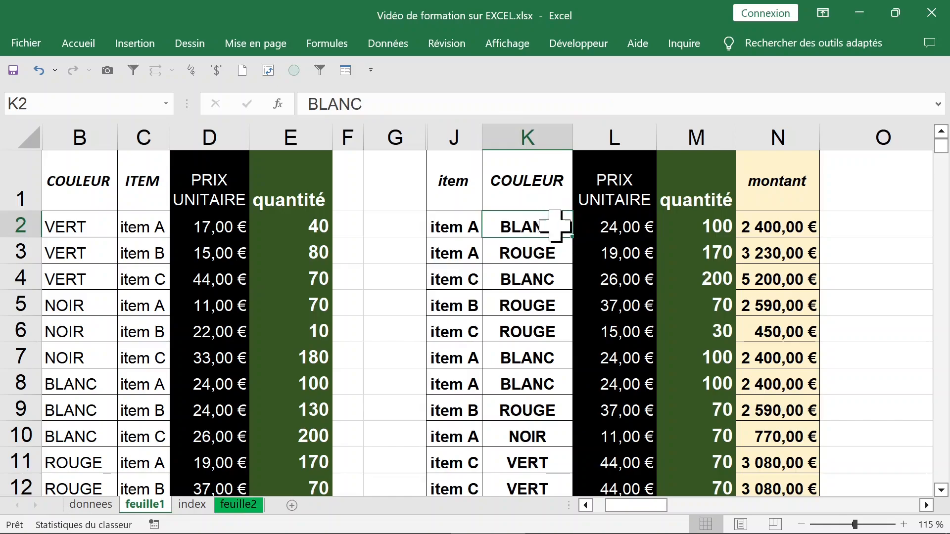
{"action": "double_click", "coordinate": [563, 222]}
{"action": "type", "text": "he"}
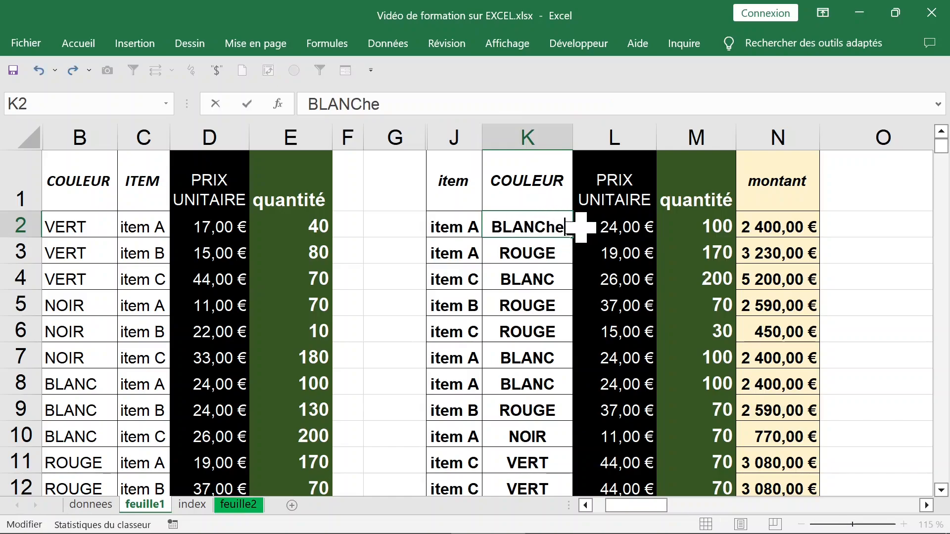
{"action": "key", "text": "Return"}
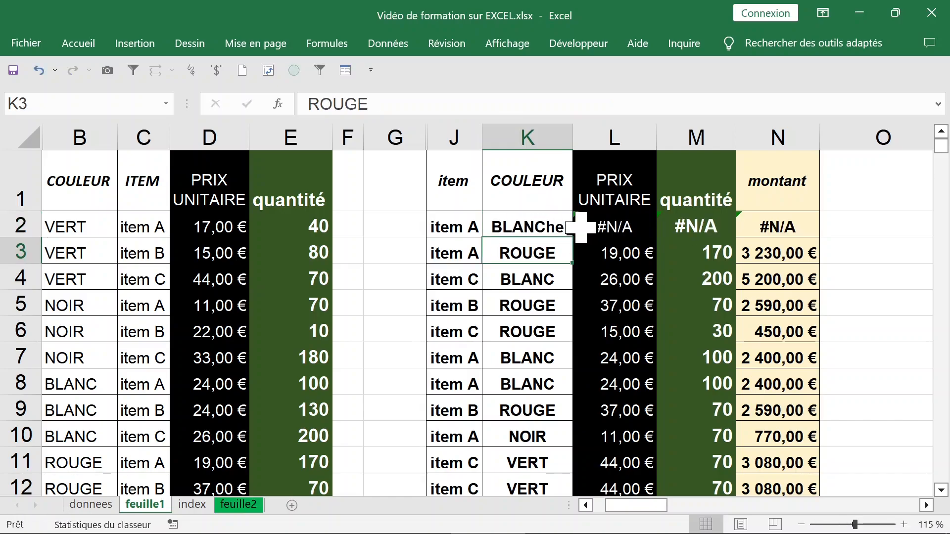
Cut the RECHERCHEV expression out of the L2 formula and start a SIERREUR function there with its arguments open for entry
{"action": "left_click", "coordinate": [619, 222]}
{"action": "left_click", "coordinate": [696, 228]}
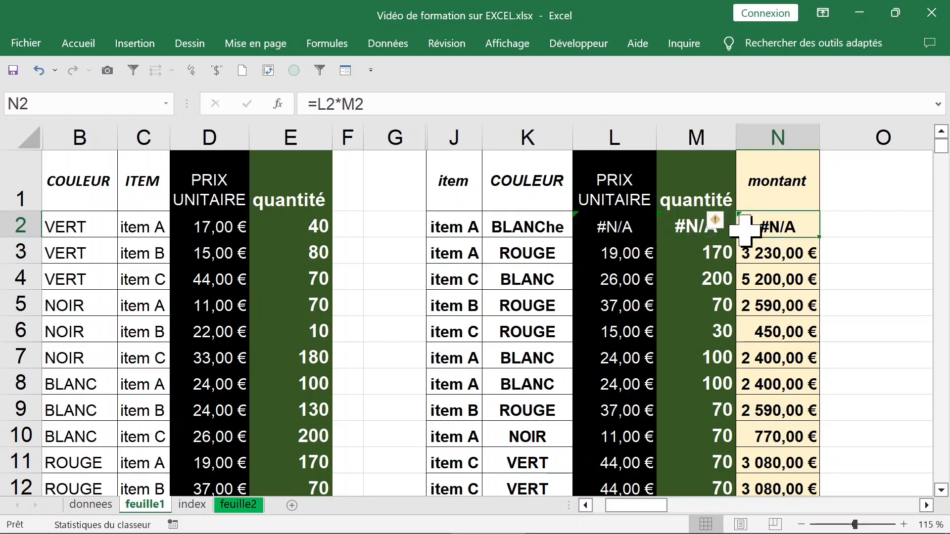
{"action": "left_click", "coordinate": [631, 224]}
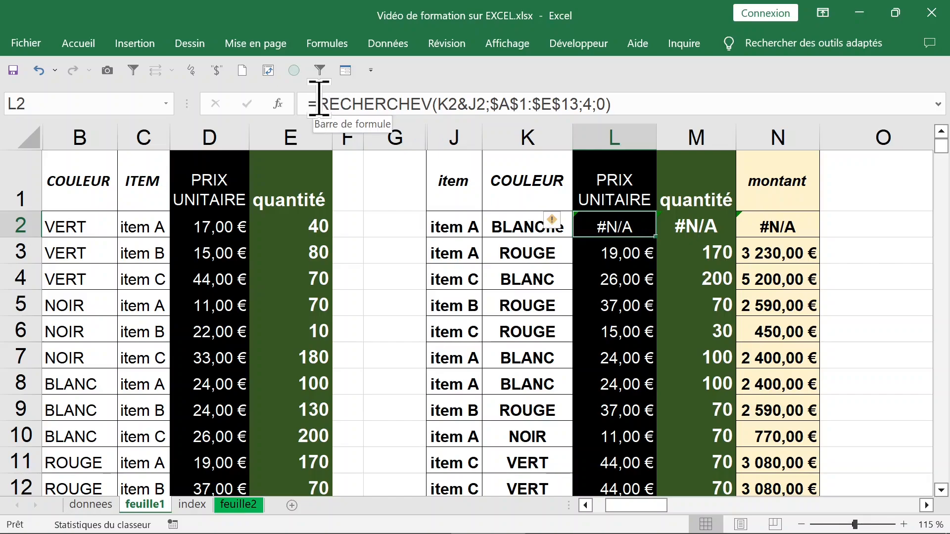
{"action": "left_click_drag", "start_coordinate": [317, 101], "coordinate": [645, 101]}
{"action": "key", "text": "ctrl+c"}
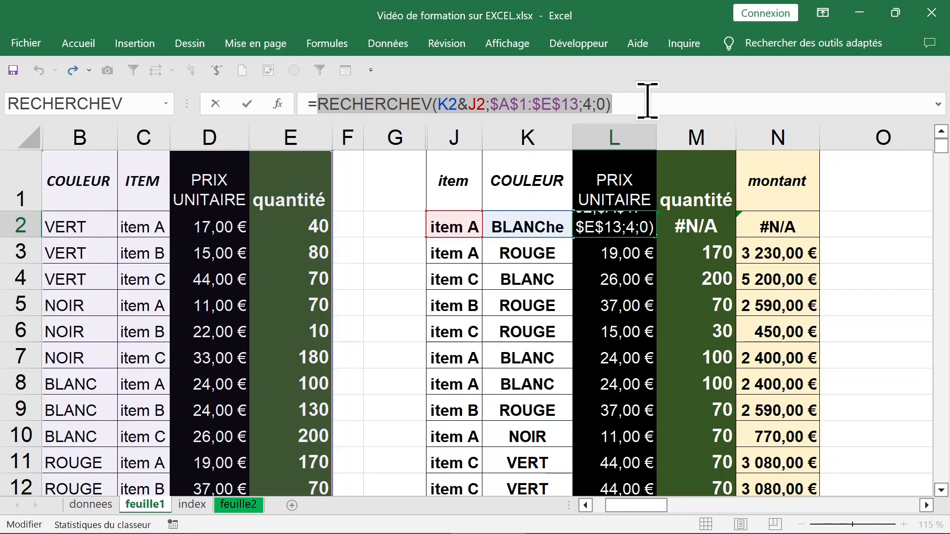
{"action": "key", "text": "BackSpace"}
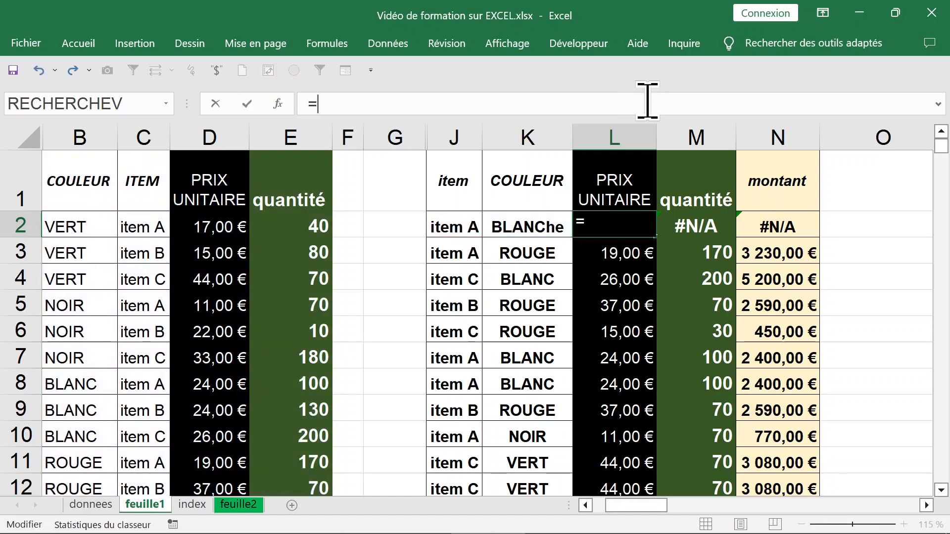
{"action": "type", "text": "sierr"}
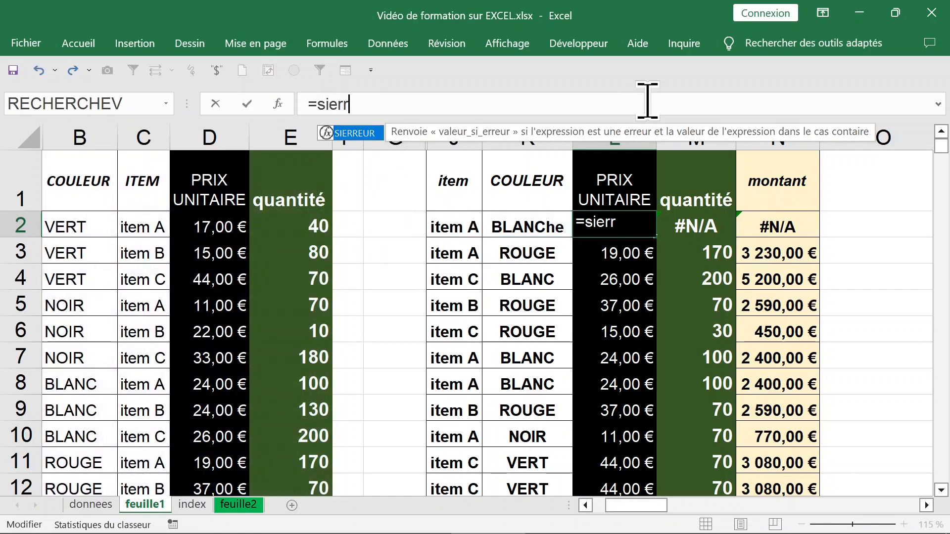
{"action": "key", "text": "Tab"}
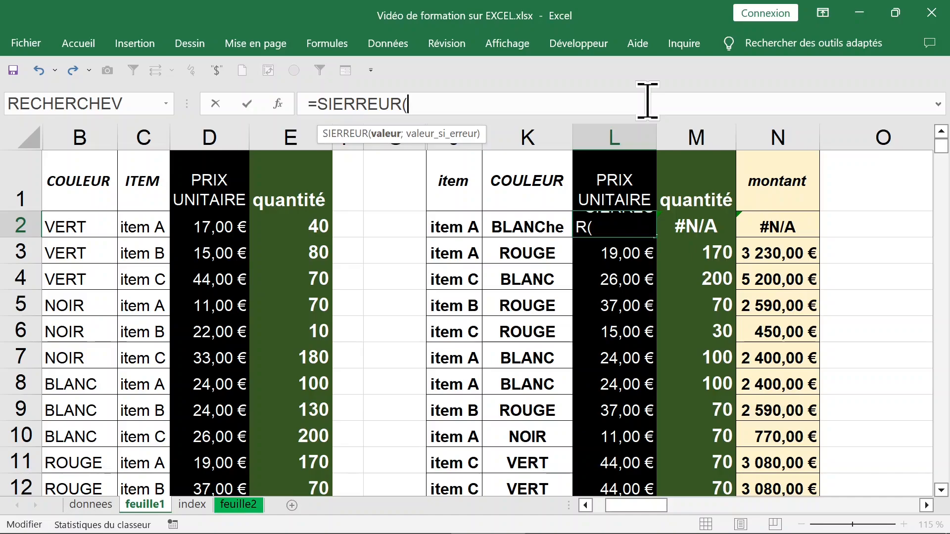
{"action": "key", "text": "ctrl+a"}
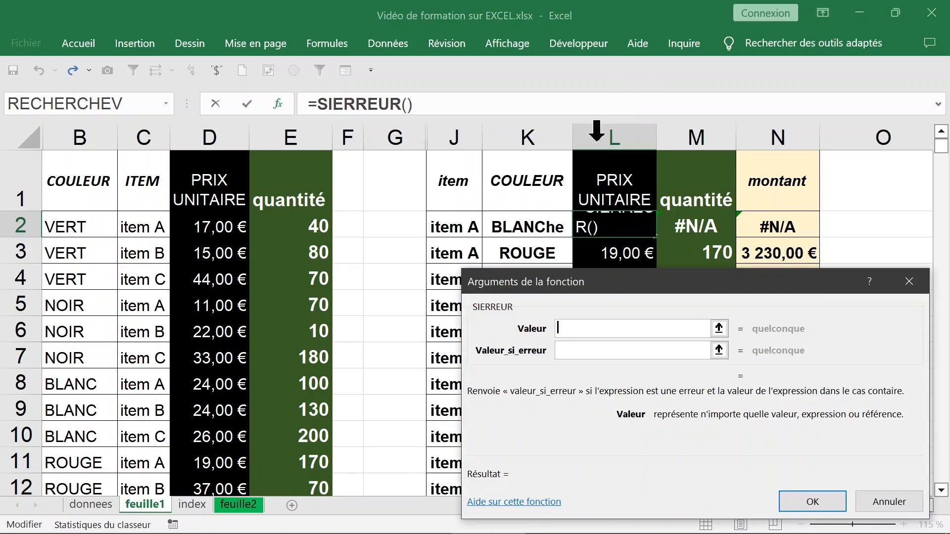
Fill the SIERREUR arguments in L2 with the cut RECHERCHEV expression as the value and "erreur" as the value if error
{"action": "left_click_drag", "start_coordinate": [628, 284], "coordinate": [669, 146]}
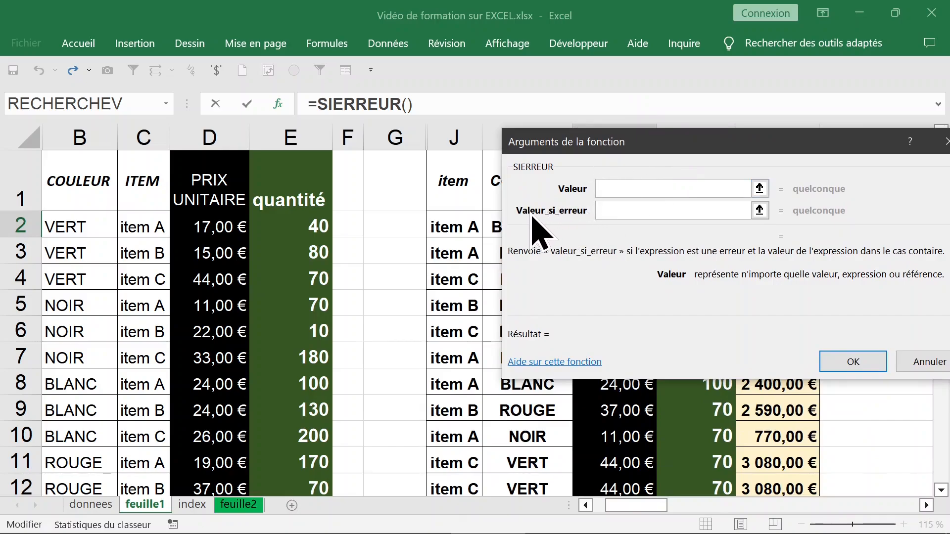
{"action": "right_click", "coordinate": [609, 188]}
{"action": "left_click", "coordinate": [643, 238]}
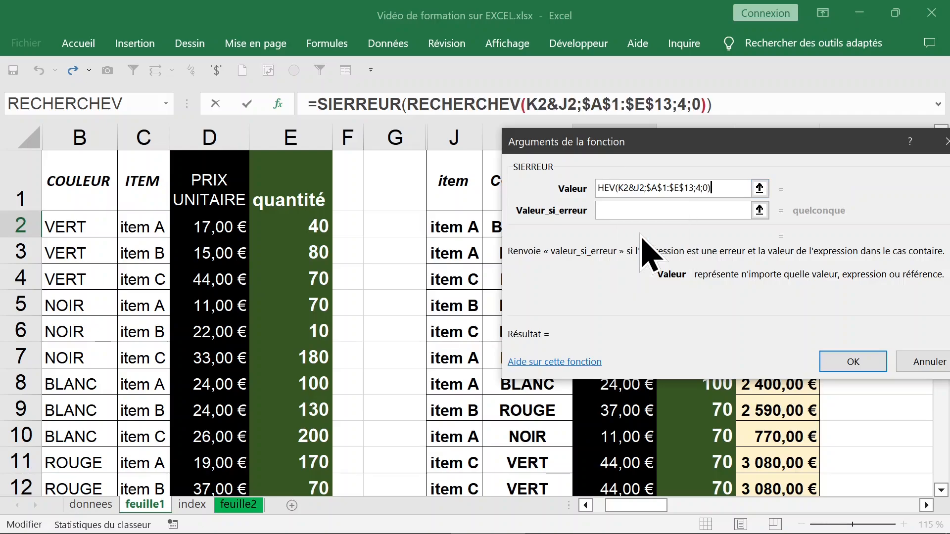
{"action": "left_click", "coordinate": [609, 211]}
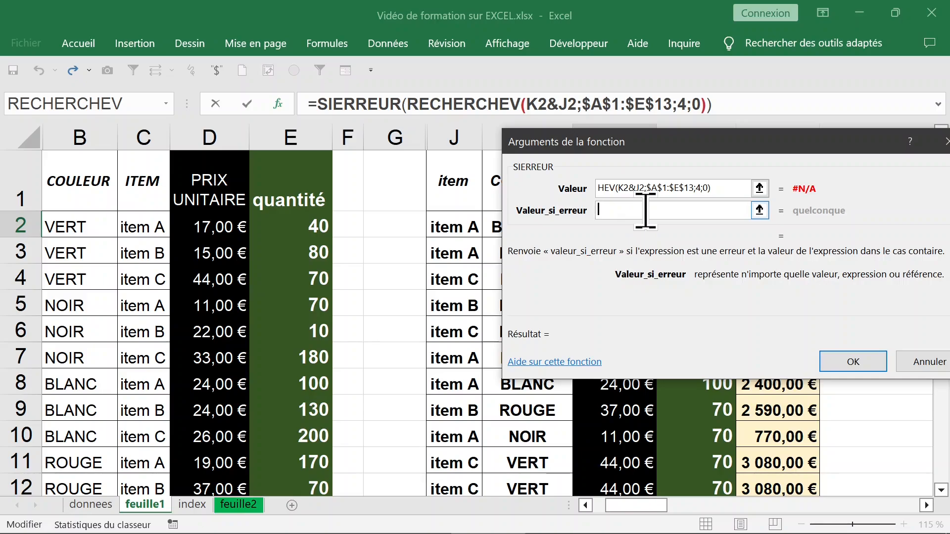
{"action": "type", "text": "\""}
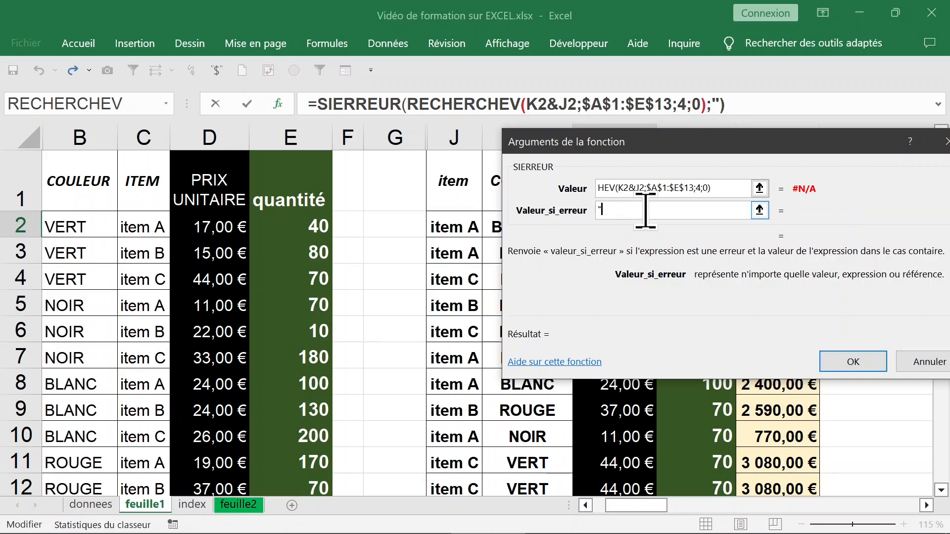
{"action": "type", "text": "erreu"}
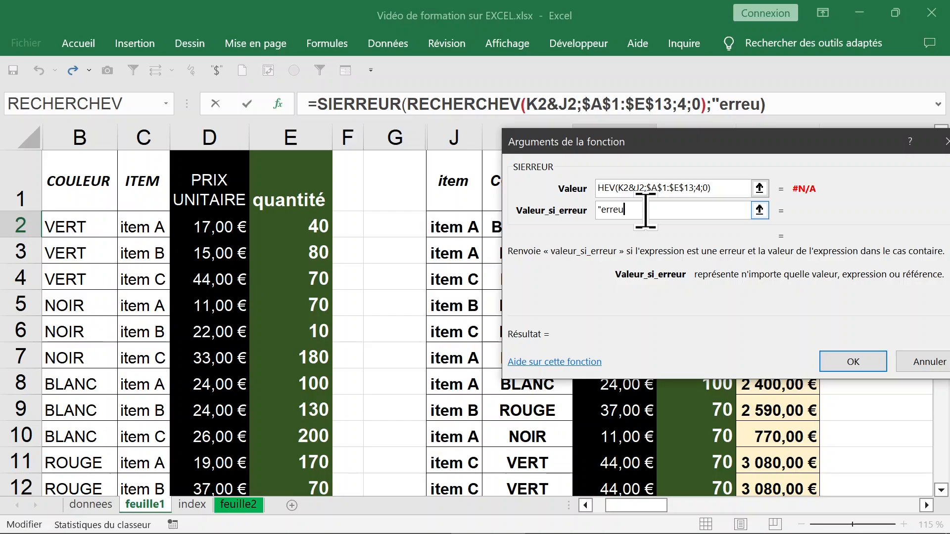
{"action": "type", "text": "r\""}
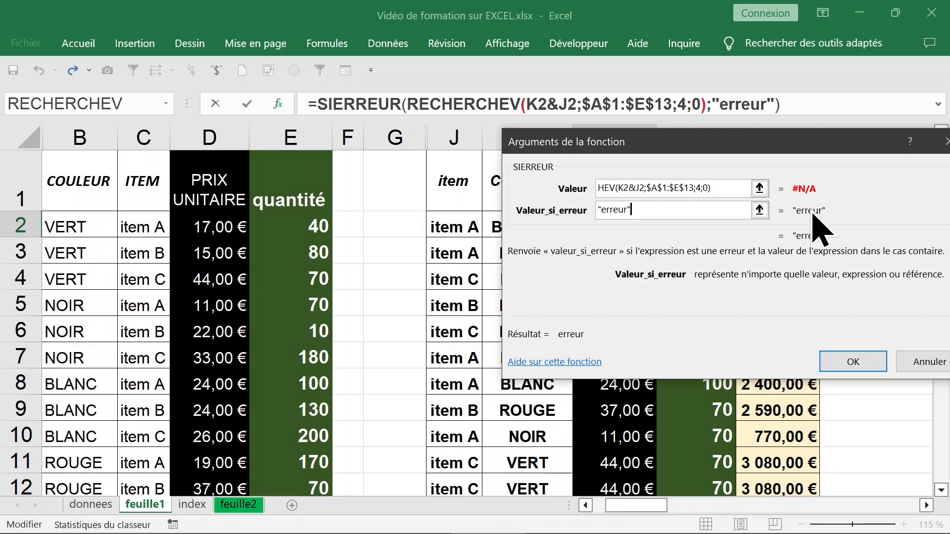
{"action": "left_click", "coordinate": [852, 364]}
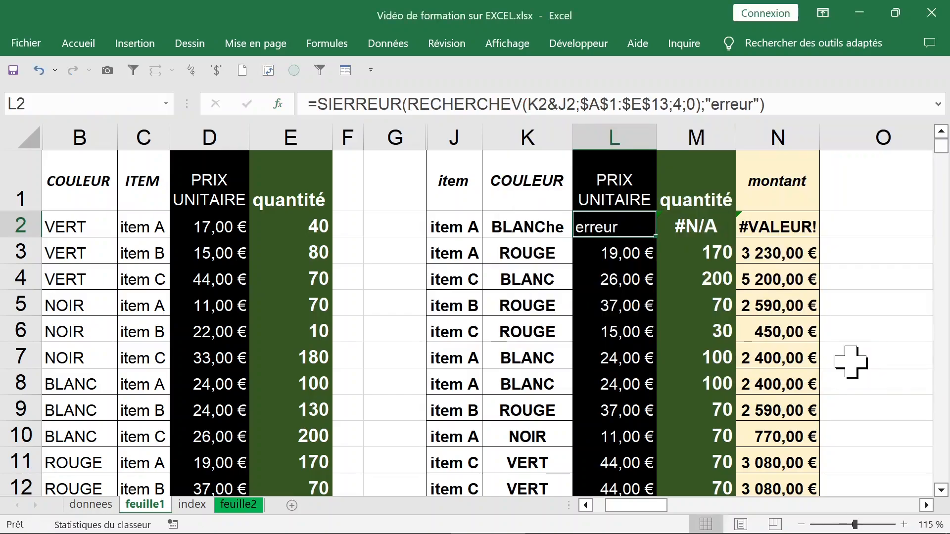
Wrap the RECHERCHEV expression of the quantité formula in M2 in a SIERREUR function
{"action": "left_click", "coordinate": [692, 233]}
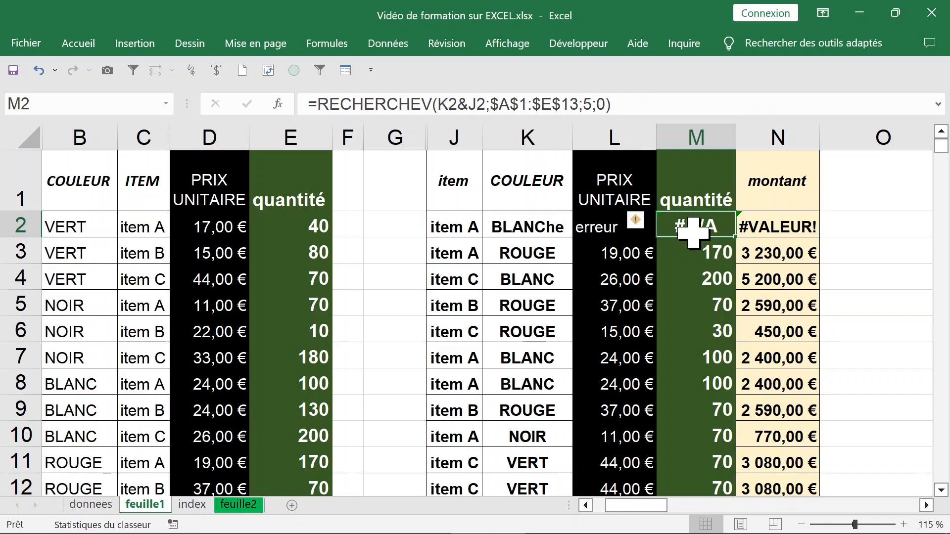
{"action": "double_click", "coordinate": [693, 233]}
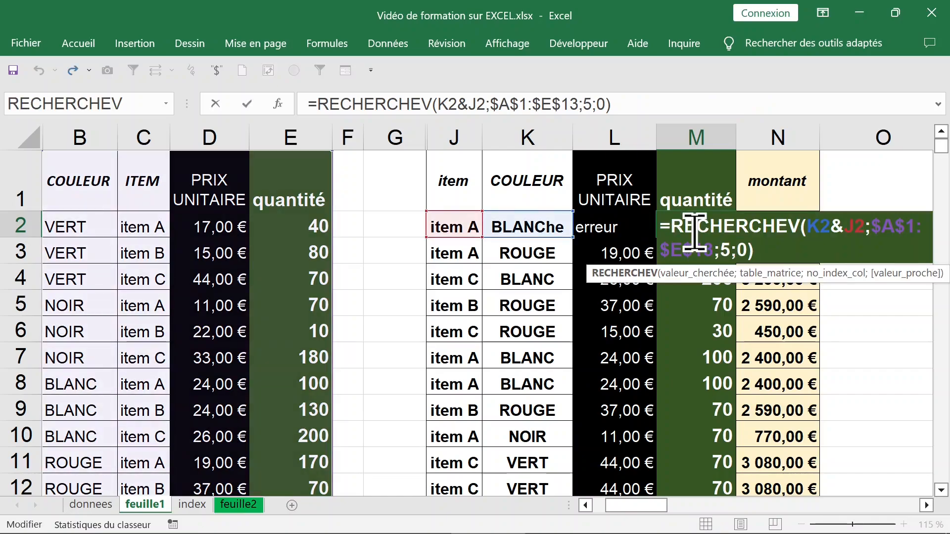
{"action": "key", "text": "ctrl+Return"}
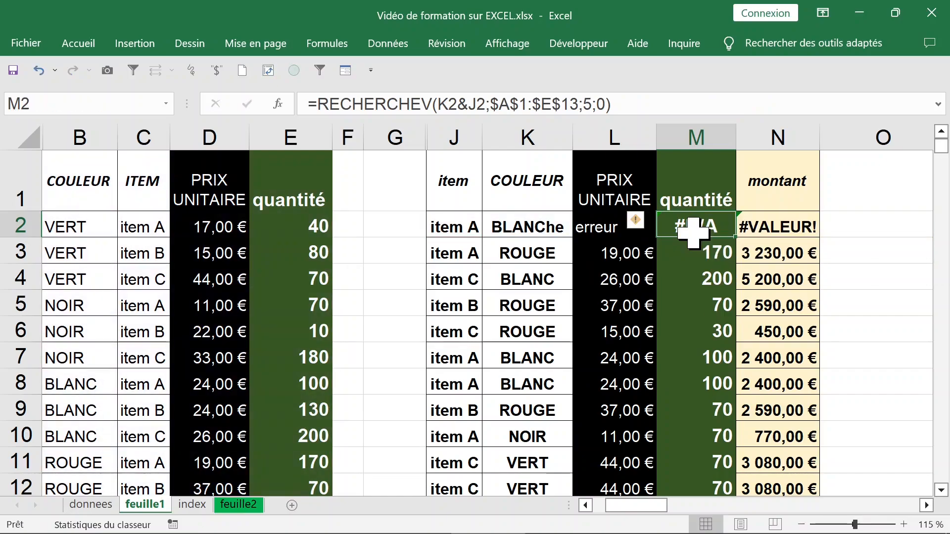
{"action": "left_click_drag", "start_coordinate": [316, 103], "coordinate": [644, 101]}
{"action": "key", "text": "ctrl+c"}
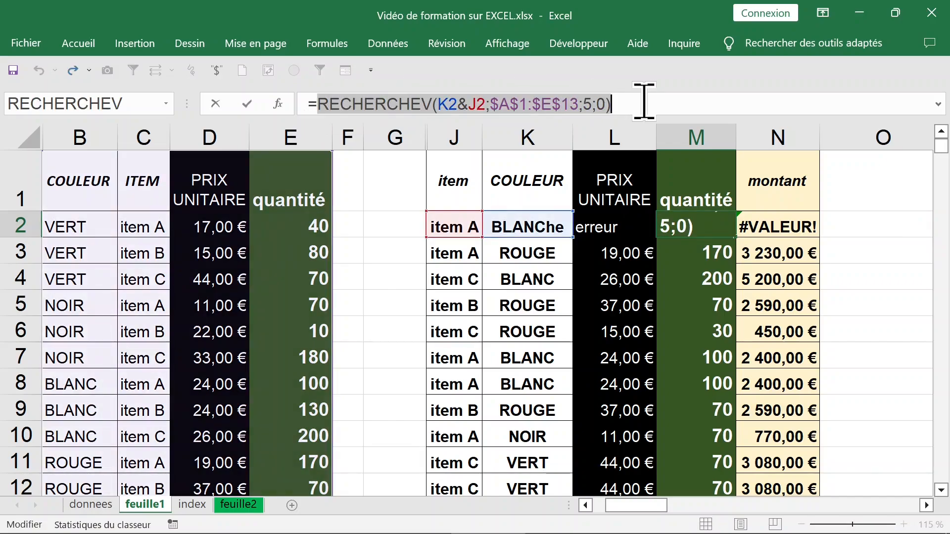
{"action": "key", "text": "BackSpace"}
{"action": "type", "text": "sierr"}
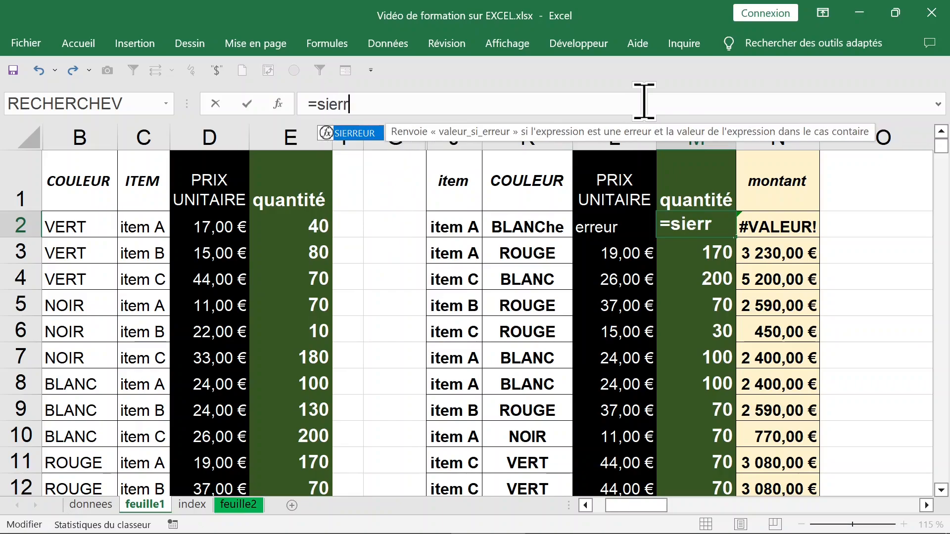
{"action": "key", "text": "Tab"}
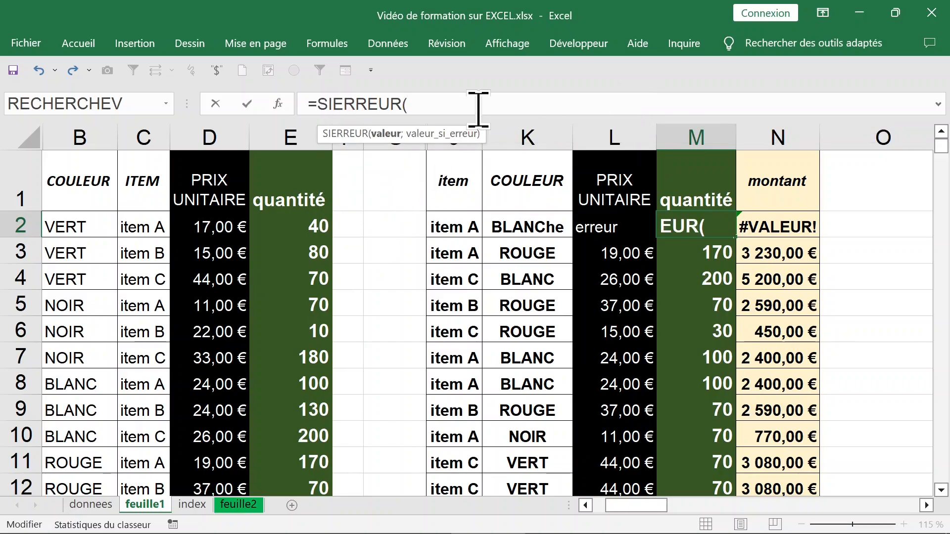
{"action": "key", "text": "ctrl+v"}
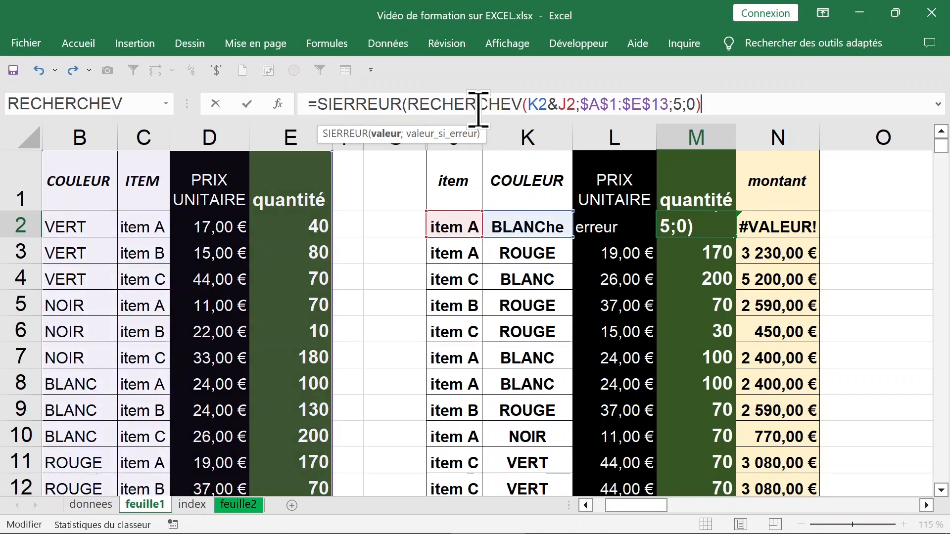
Complete the SIERREUR formula in M2 with an empty string "" as the value if error
{"action": "type", "text": ";"}
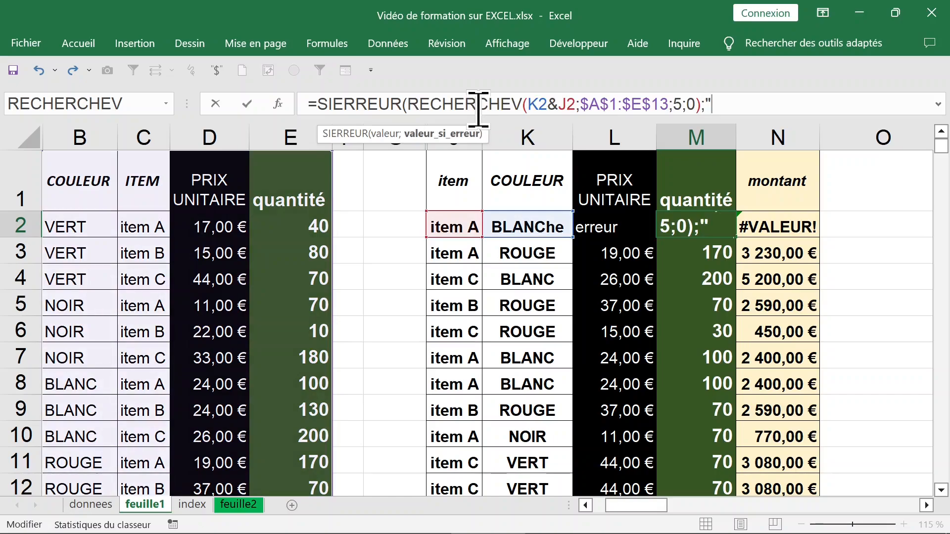
{"action": "type", "text": "\"erreur"}
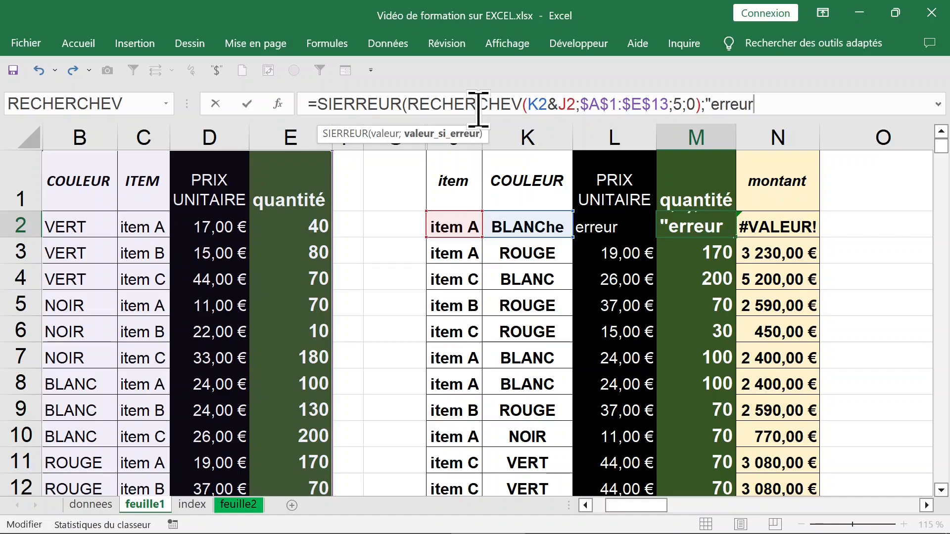
{"action": "key", "text": "BackSpace"}
{"action": "key", "text": "BackSpace"}
{"action": "key", "text": "BackSpace"}
{"action": "key", "text": "BackSpace"}
{"action": "key", "text": "BackSpace"}
{"action": "key", "text": "BackSpace"}
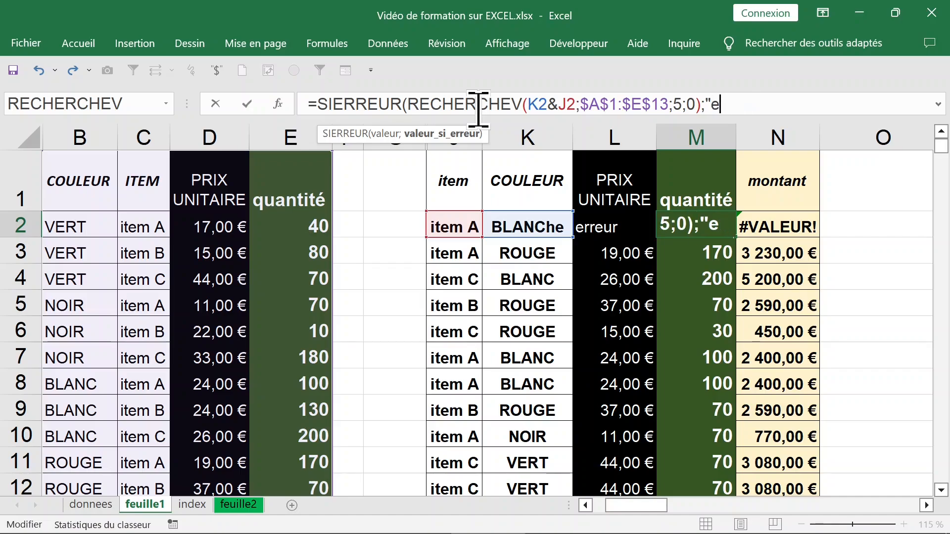
{"action": "type", "text": "\""}
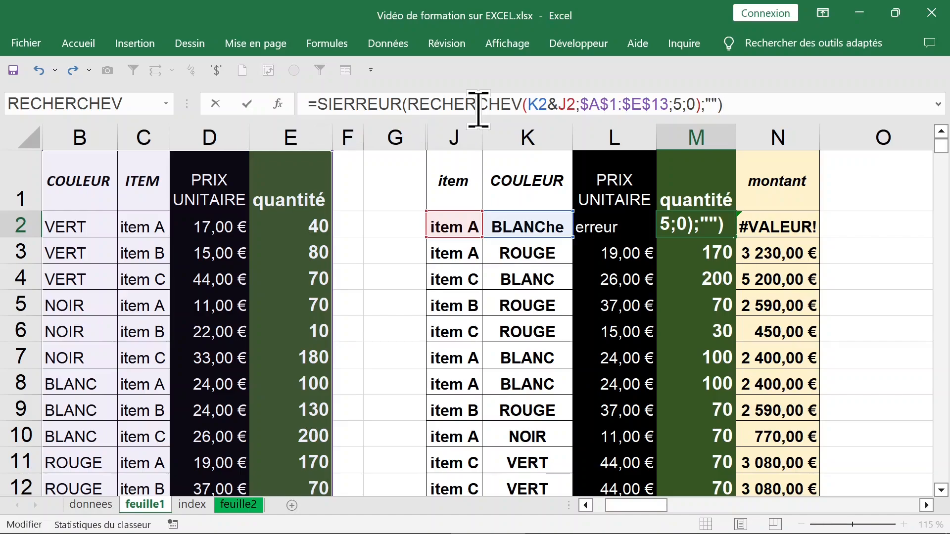
{"action": "key", "text": "Return"}
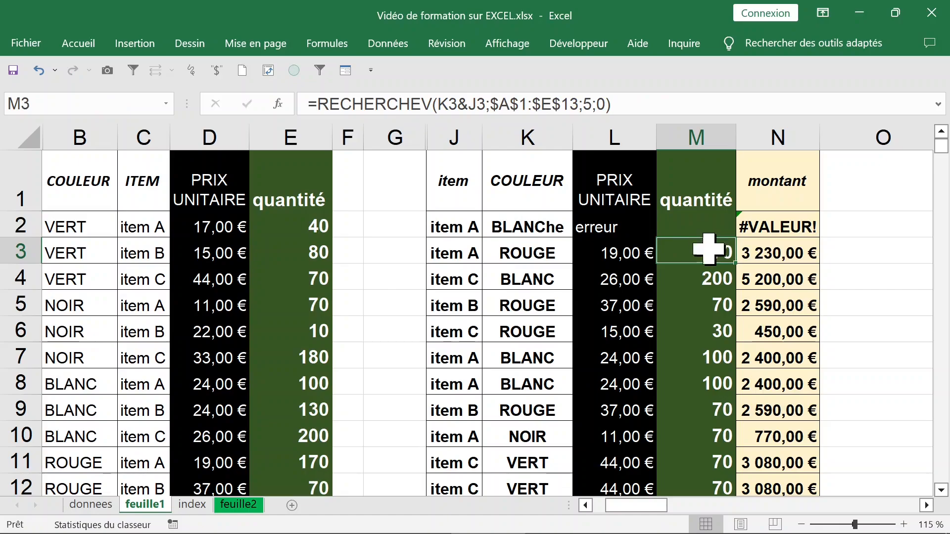
Set the value if error in the L2 SIERREUR formula to an empty string ""
{"action": "left_click", "coordinate": [632, 227]}
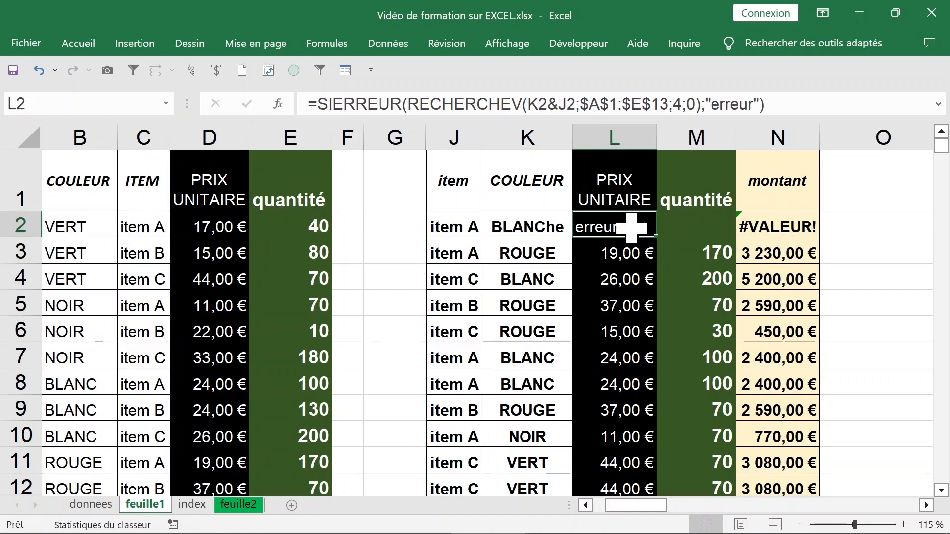
{"action": "left_click", "coordinate": [713, 105]}
{"action": "key", "text": "Delete"}
{"action": "key", "text": "Delete"}
{"action": "key", "text": "Delete"}
{"action": "key", "text": "Delete"}
{"action": "key", "text": "Delete"}
{"action": "key", "text": "Delete"}
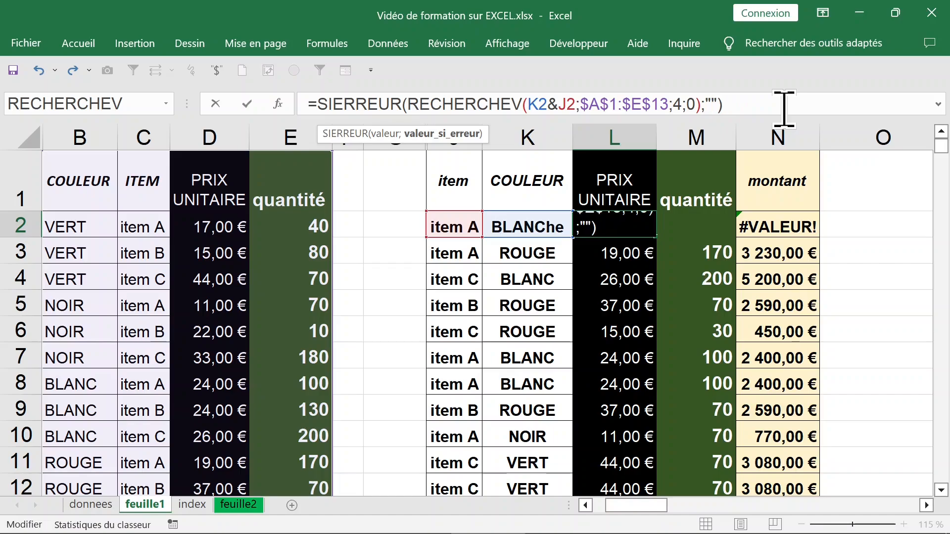
{"action": "key", "text": "Return"}
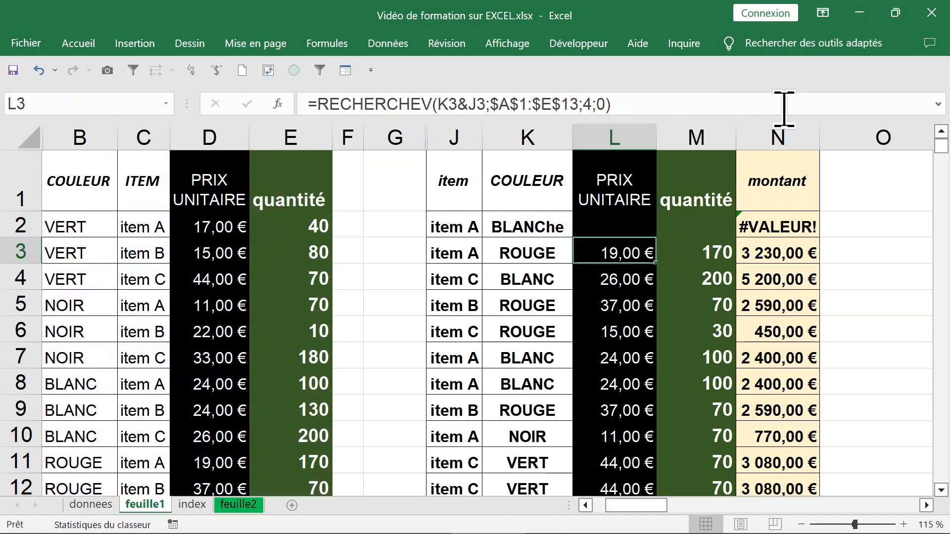
Replace the montant formula in N2 with a SI function whose logical test is L2=""
{"action": "left_click", "coordinate": [787, 229]}
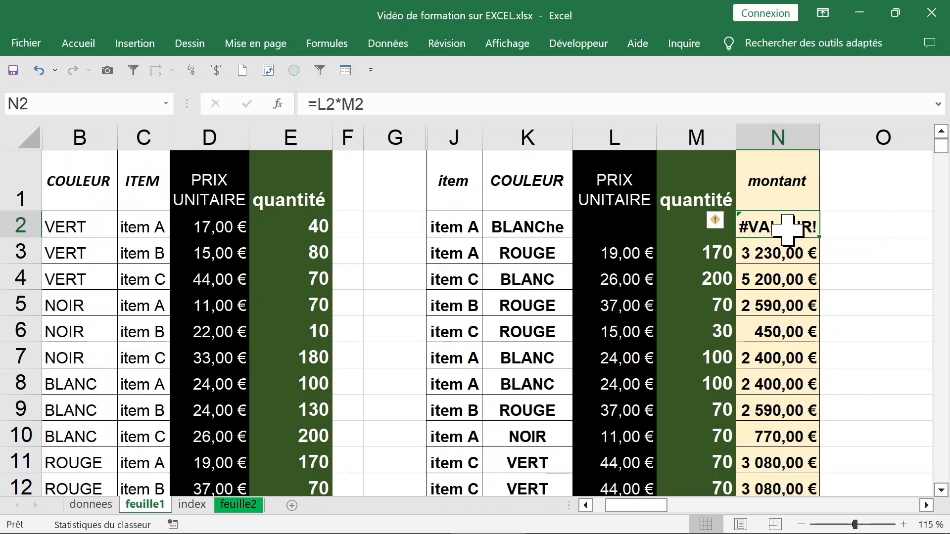
{"action": "left_click", "coordinate": [317, 103]}
{"action": "left_click_drag", "start_coordinate": [317, 102], "coordinate": [394, 100]}
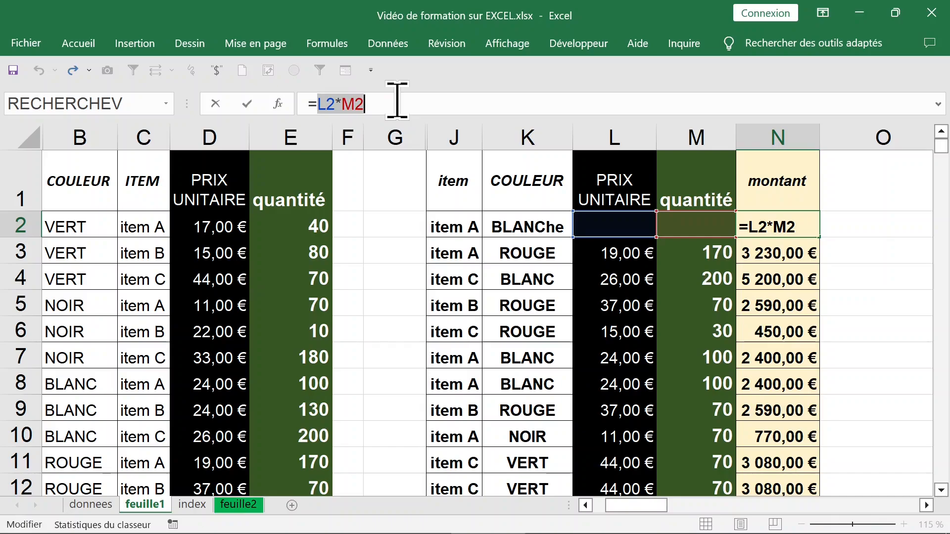
{"action": "key", "text": "BackSpace"}
{"action": "type", "text": "si"}
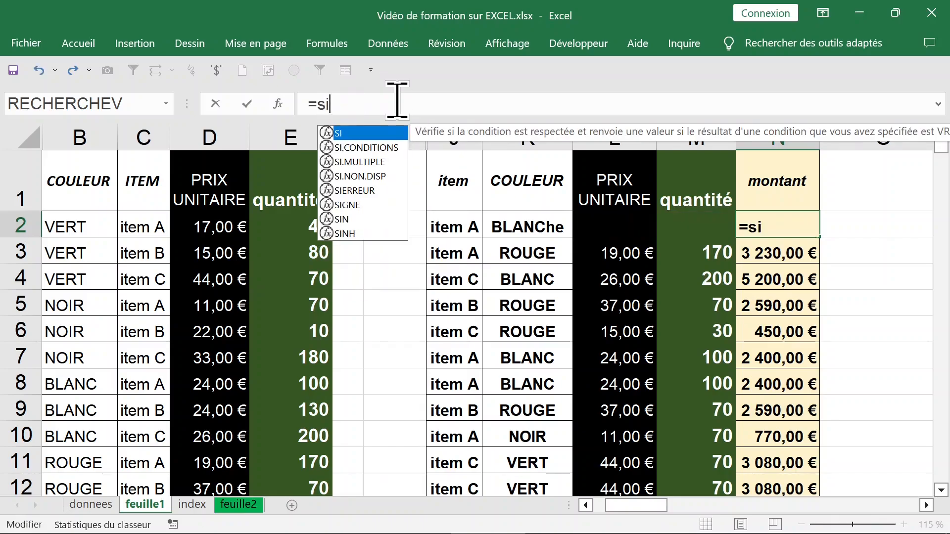
{"action": "key", "text": "Tab"}
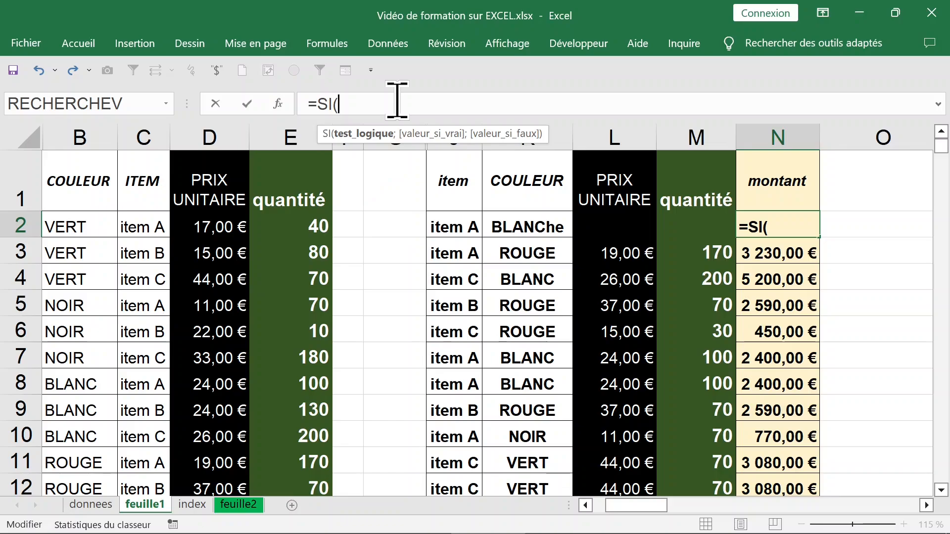
{"action": "left_click", "coordinate": [615, 218]}
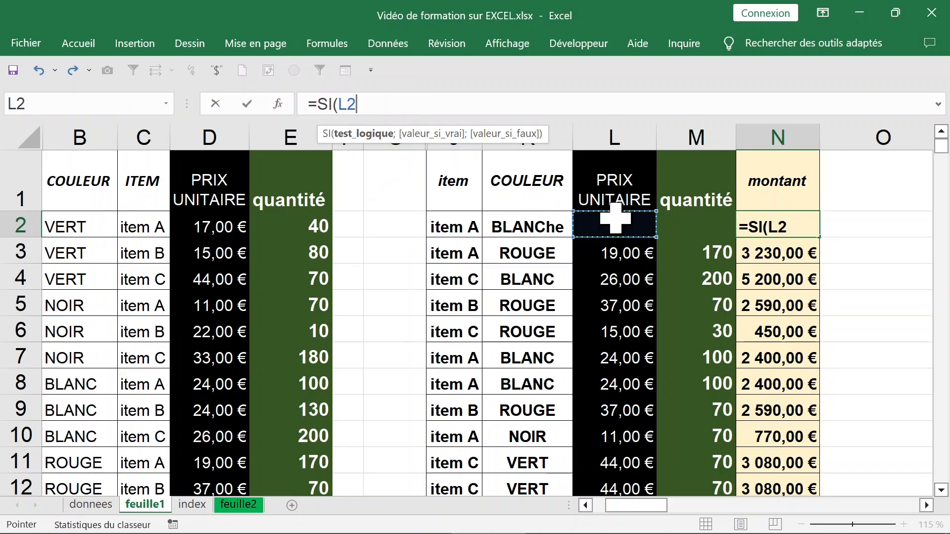
{"action": "type", "text": "=\"\""}
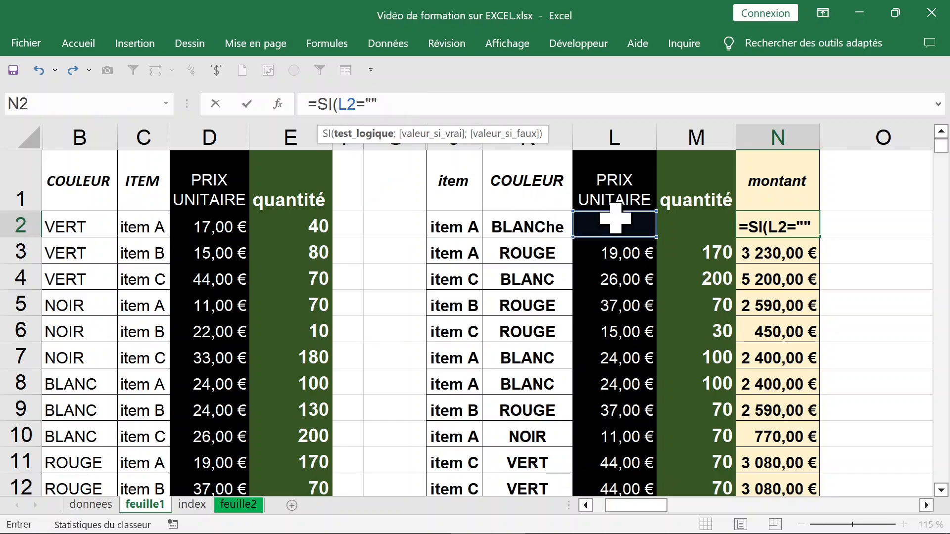
{"action": "type", "text": ";"}
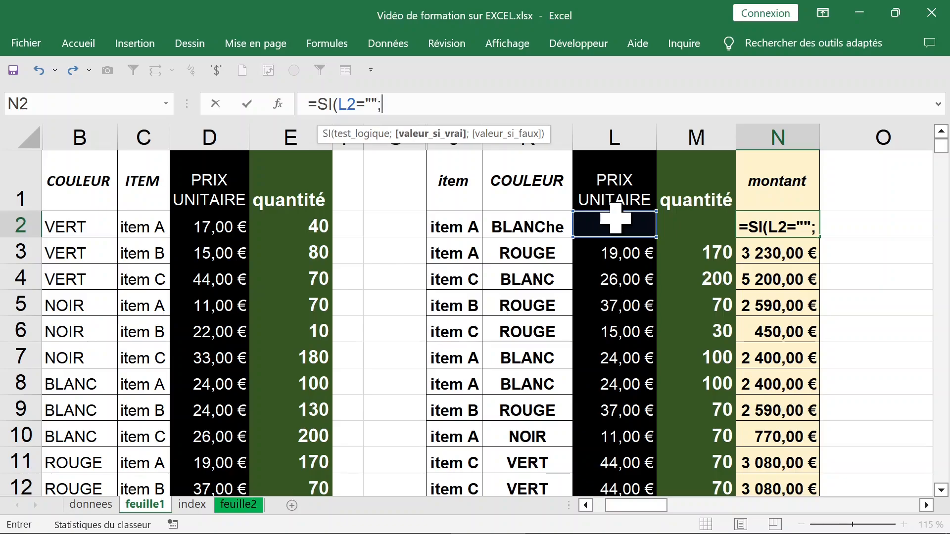
{"action": "type", "text": "\"\""}
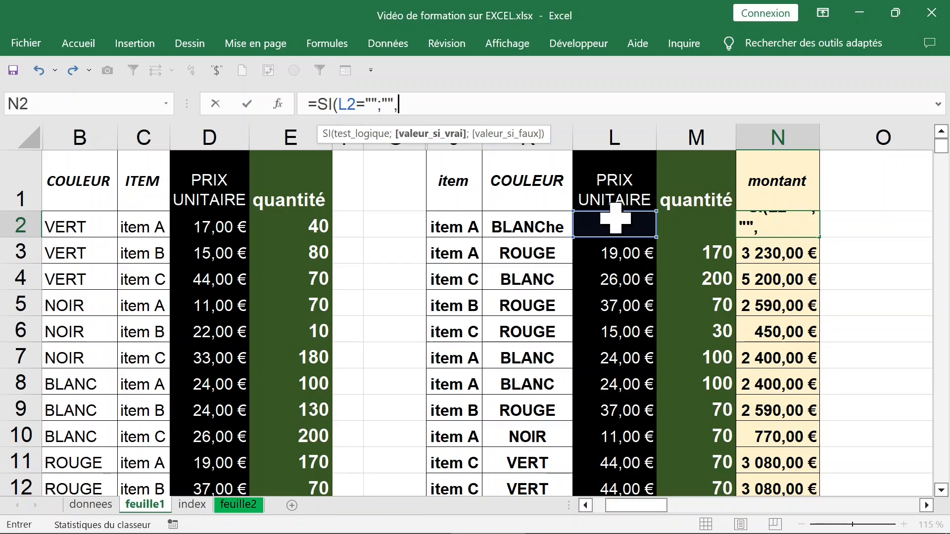
{"action": "type", "text": ","}
Complete the SI formula in N2 with an empty string "" if true and L2*M2 if false
{"action": "key", "text": "BackSpace"}
{"action": "type", "text": ";"}
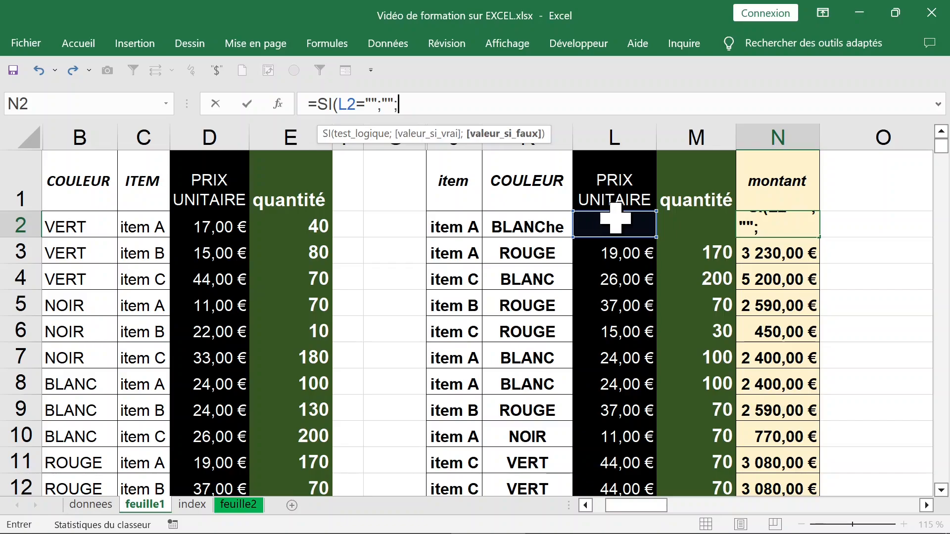
{"action": "type", "text": "L2*M2)"}
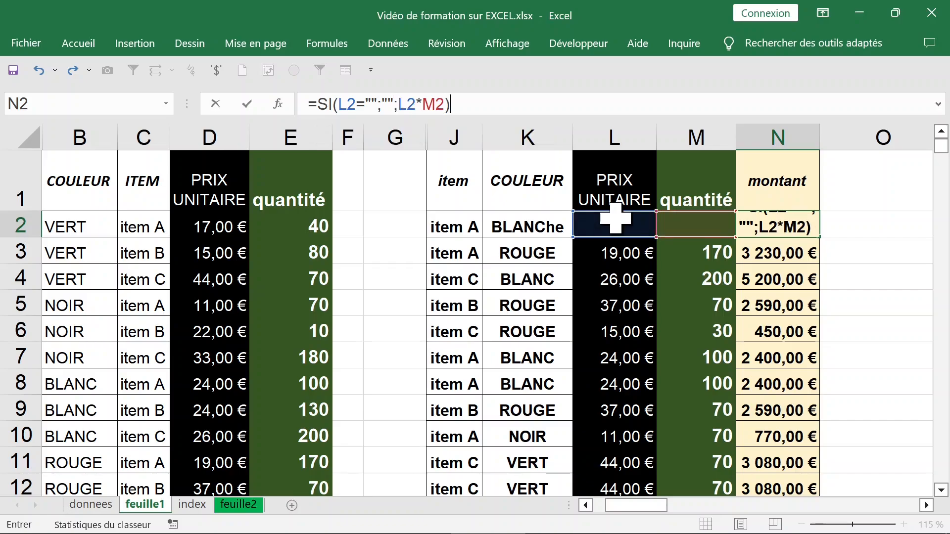
{"action": "key", "text": "Return"}
Correct the colour in K2 to BLANC
{"action": "left_click", "coordinate": [615, 220]}
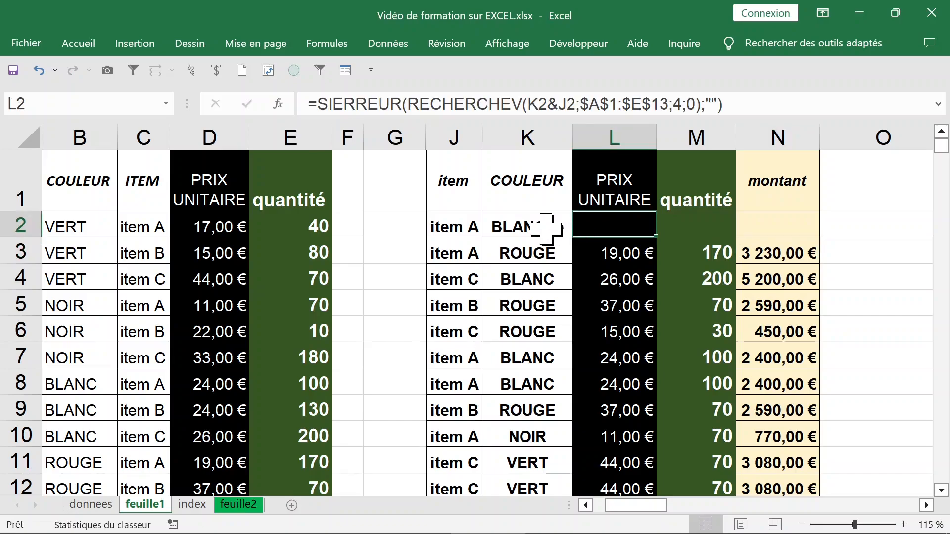
{"action": "left_click", "coordinate": [548, 223]}
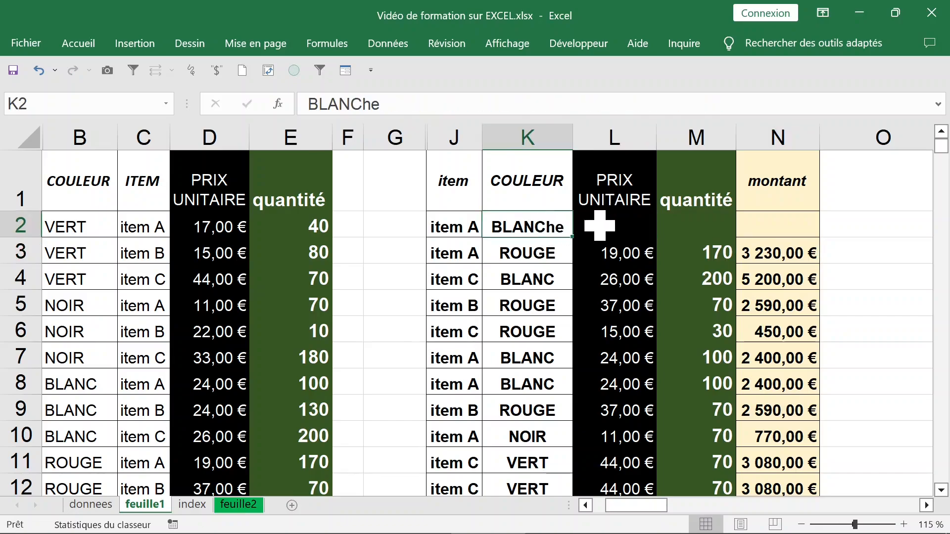
{"action": "left_click", "coordinate": [364, 102]}
{"action": "left_click_drag", "start_coordinate": [364, 102], "coordinate": [414, 99]}
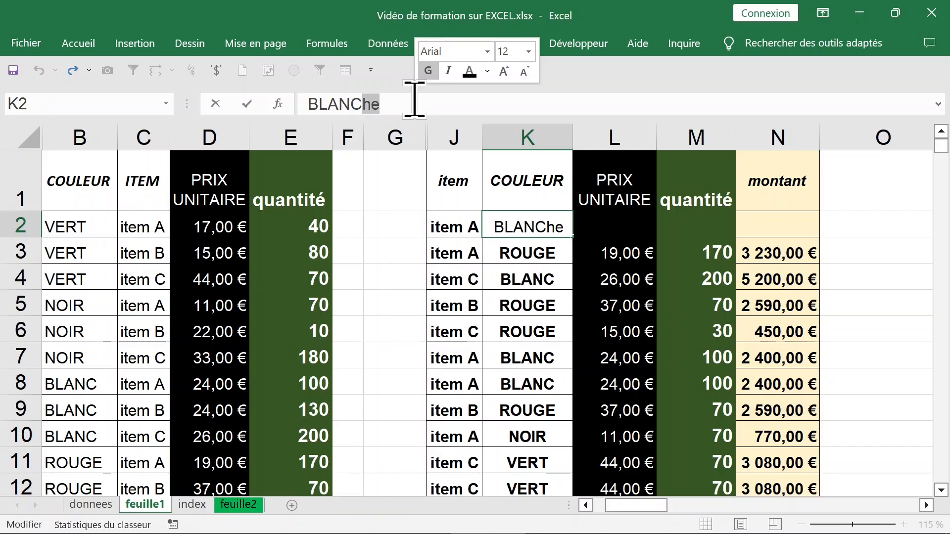
{"action": "key", "text": "BackSpace"}
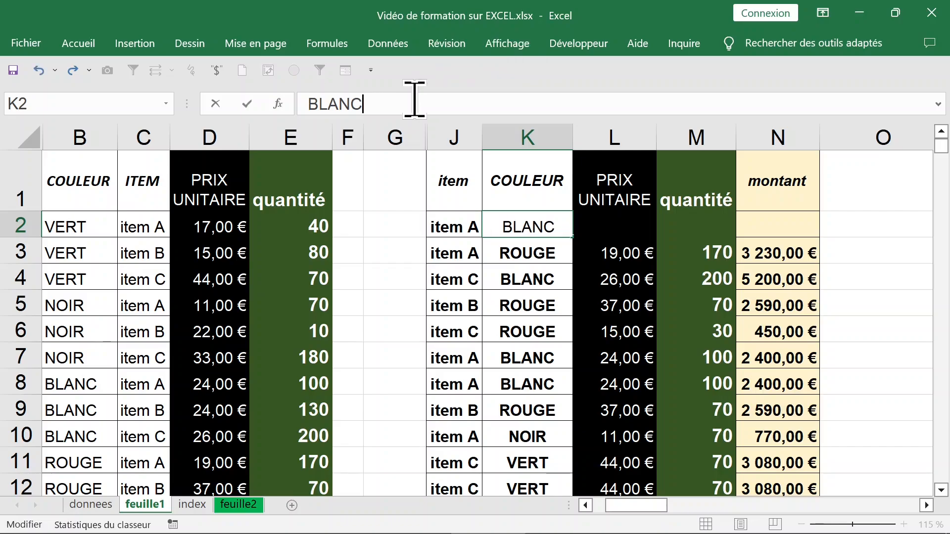
{"action": "key", "text": "Return"}
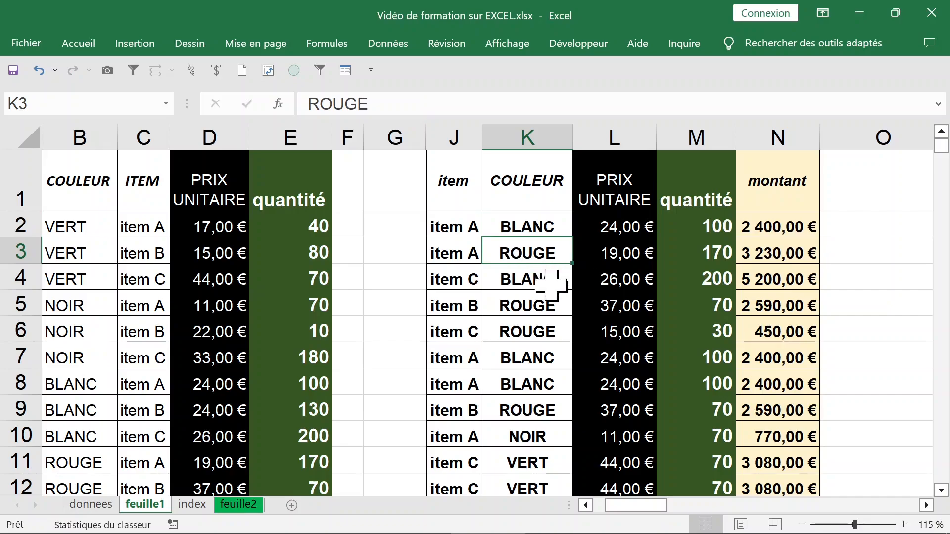
Change the colour in K3 to the misspelled "rouje" to test the lookup
{"action": "left_click", "coordinate": [549, 305]}
{"action": "left_click", "coordinate": [547, 247]}
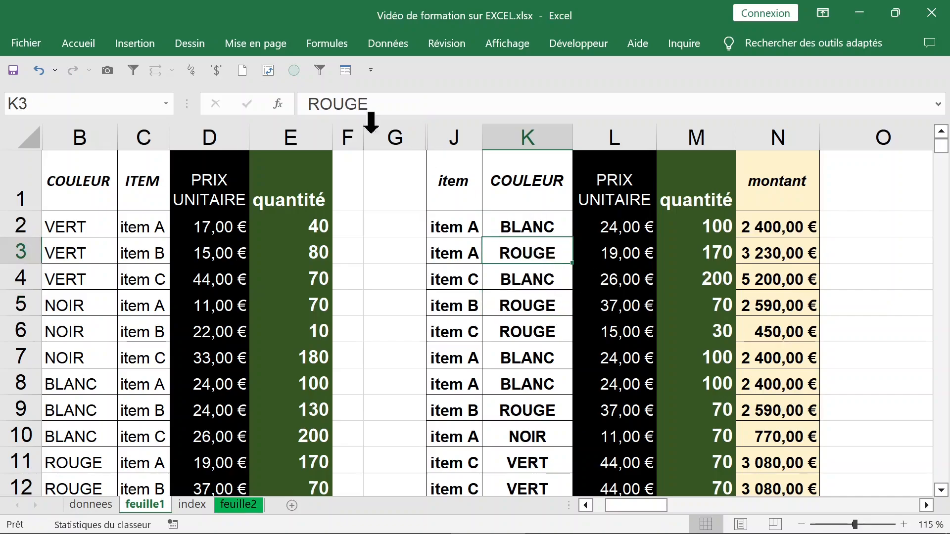
{"action": "left_click", "coordinate": [351, 104]}
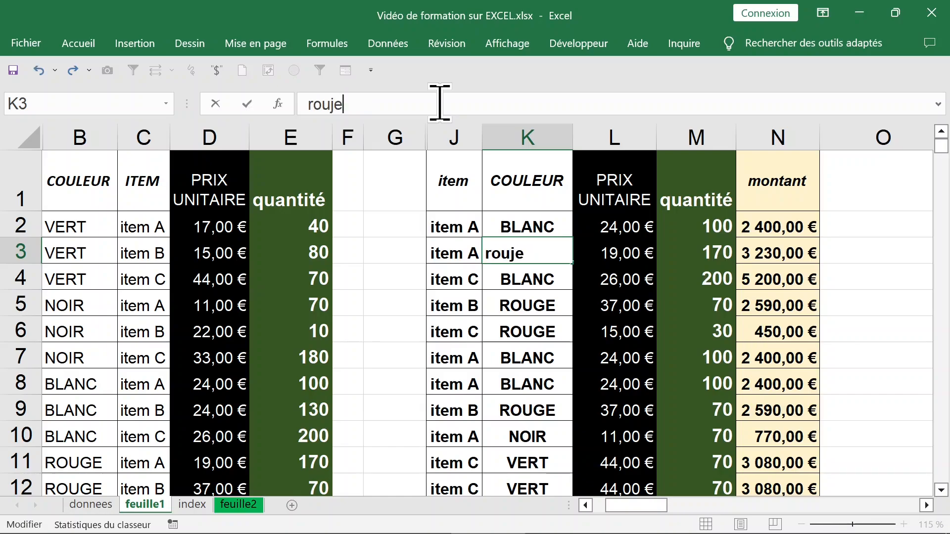
{"action": "key", "text": "Return"}
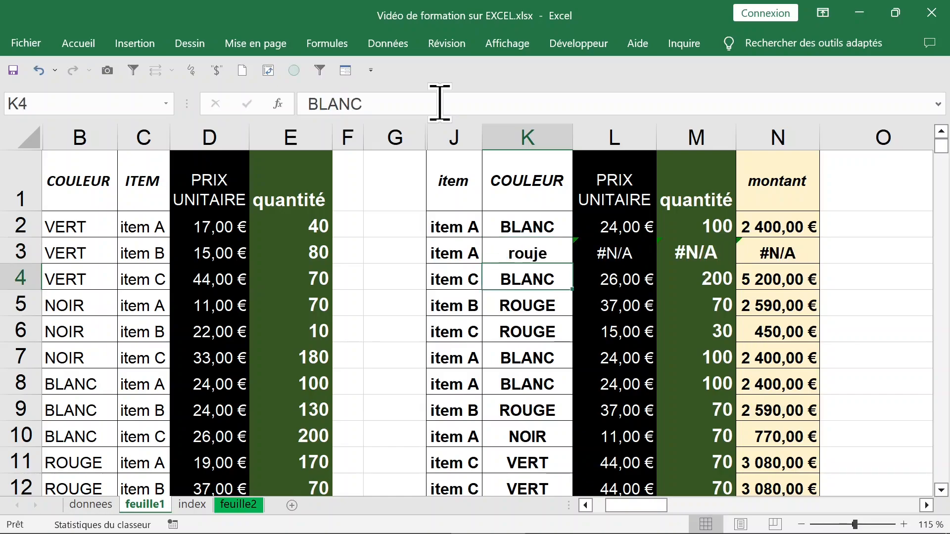
Correct the colour in K3 to "rouge"
{"action": "left_click", "coordinate": [546, 254]}
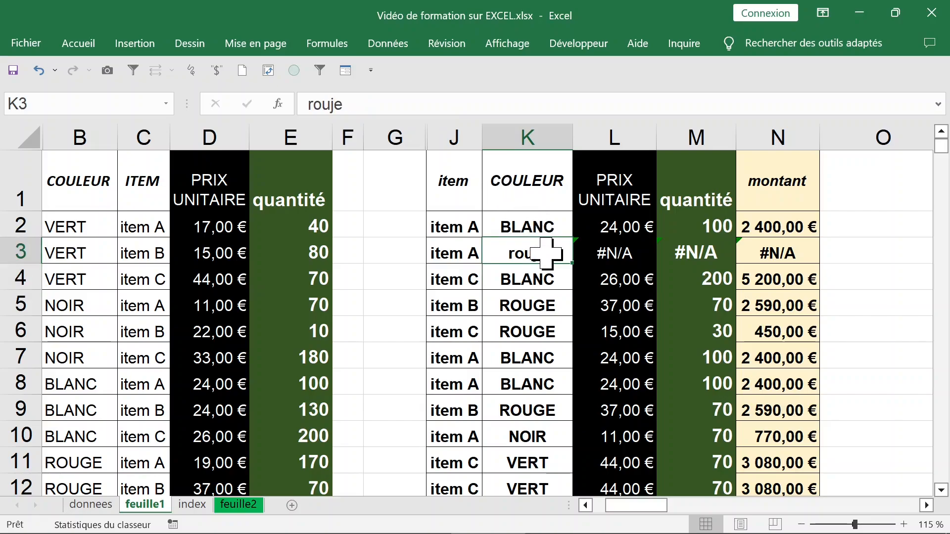
{"action": "double_click", "coordinate": [547, 253]}
{"action": "key", "text": "BackSpace"}
{"action": "key", "text": "BackSpace"}
{"action": "type", "text": "GE"}
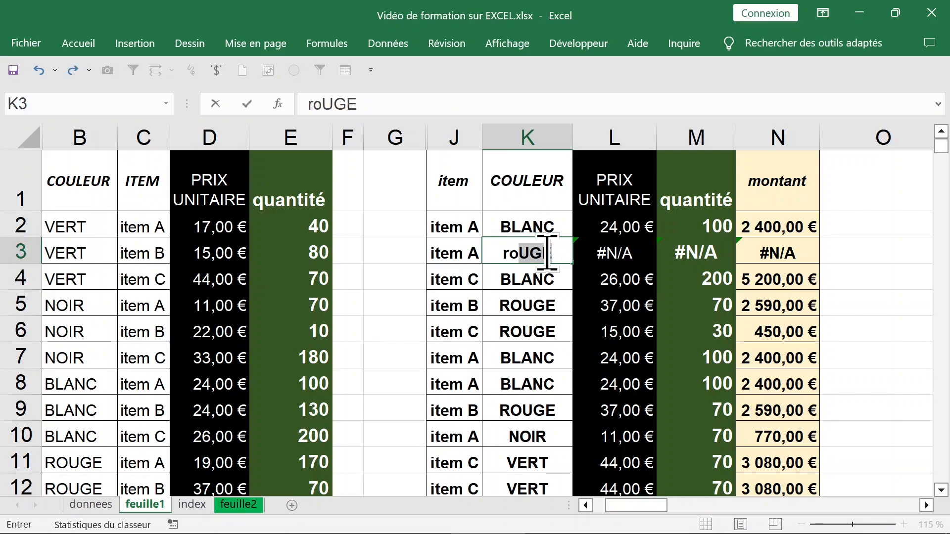
{"action": "key", "text": "BackSpace"}
{"action": "key", "text": "BackSpace"}
{"action": "type", "text": "ge"}
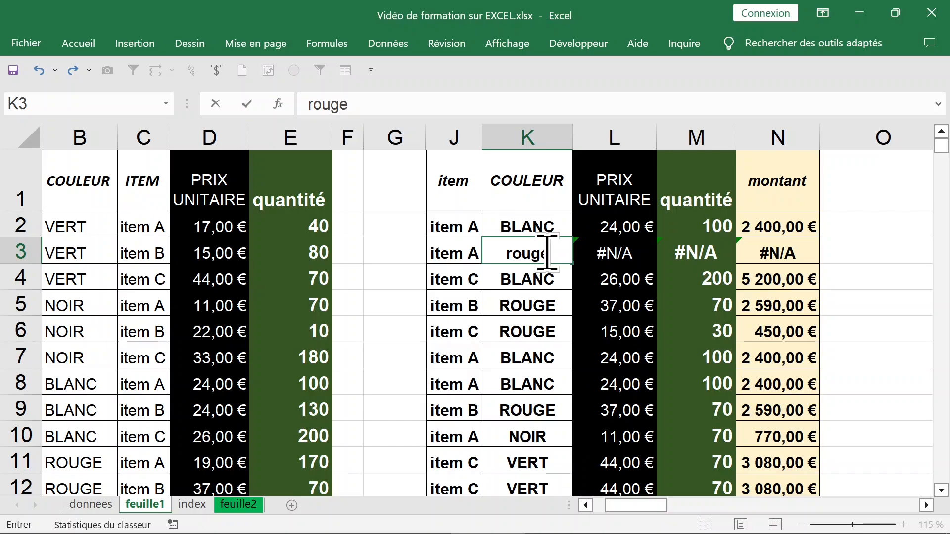
{"action": "key", "text": "Return"}
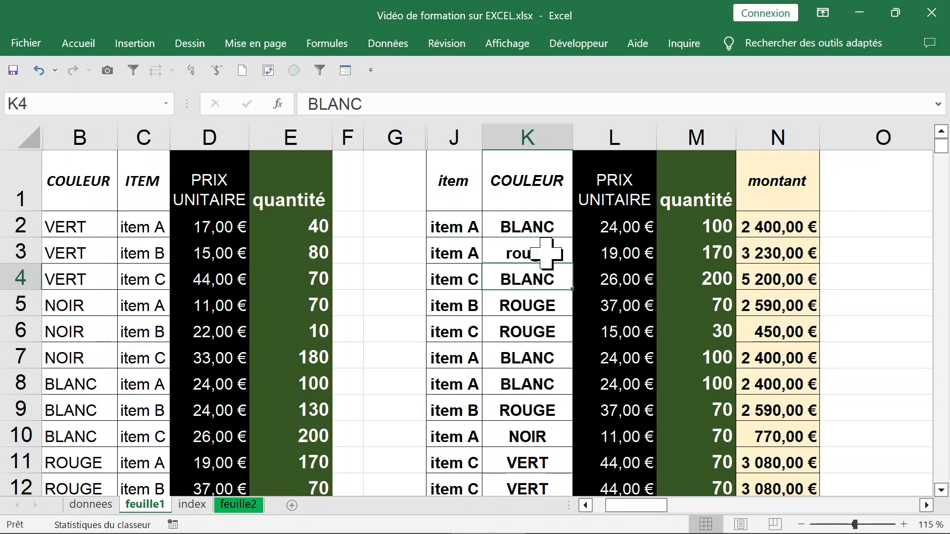
Insert a blank row above the header row of the tables
{"action": "left_click", "coordinate": [520, 228]}
{"action": "left_click", "coordinate": [626, 262]}
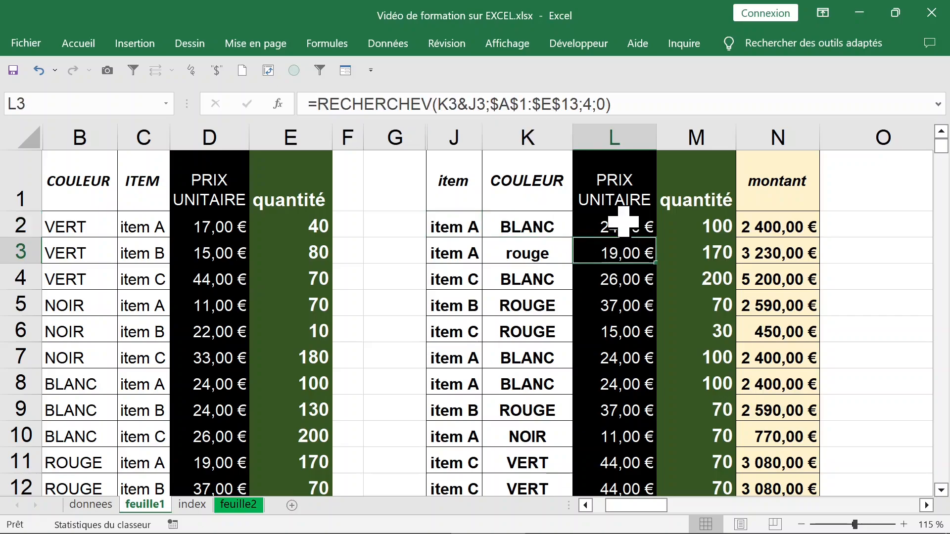
{"action": "left_click", "coordinate": [621, 225]}
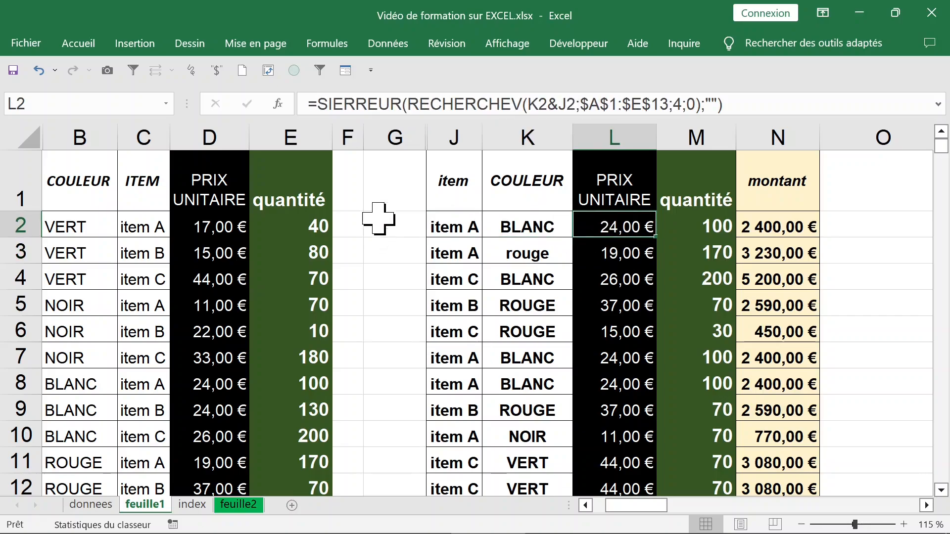
{"action": "left_click", "coordinate": [19, 187]}
{"action": "right_click", "coordinate": [23, 189]}
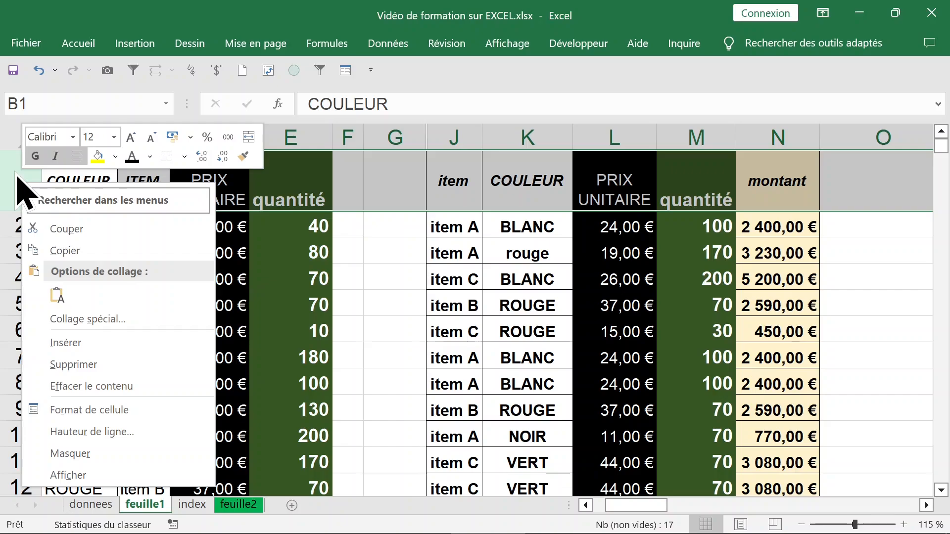
{"action": "left_click", "coordinate": [89, 344]}
Display the first PRIX UNITAIRE formula as text in L1 with =FORMULETEXTE(L3)
{"action": "left_click", "coordinate": [626, 256]}
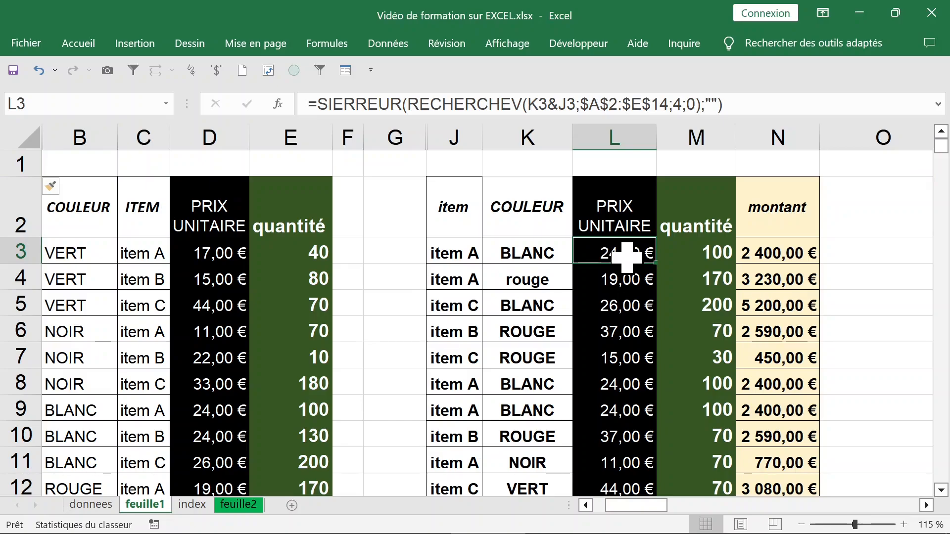
{"action": "left_click", "coordinate": [618, 166]}
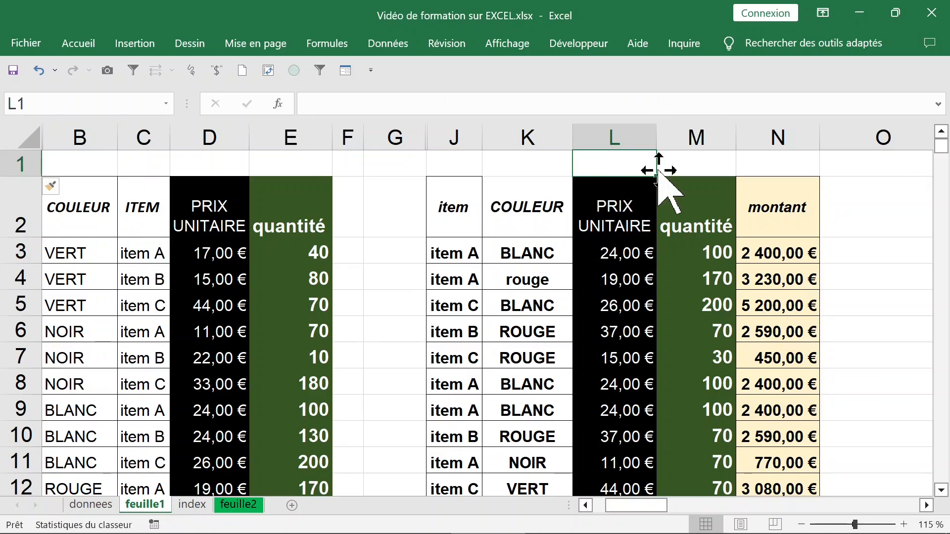
{"action": "type", "text": "=form"}
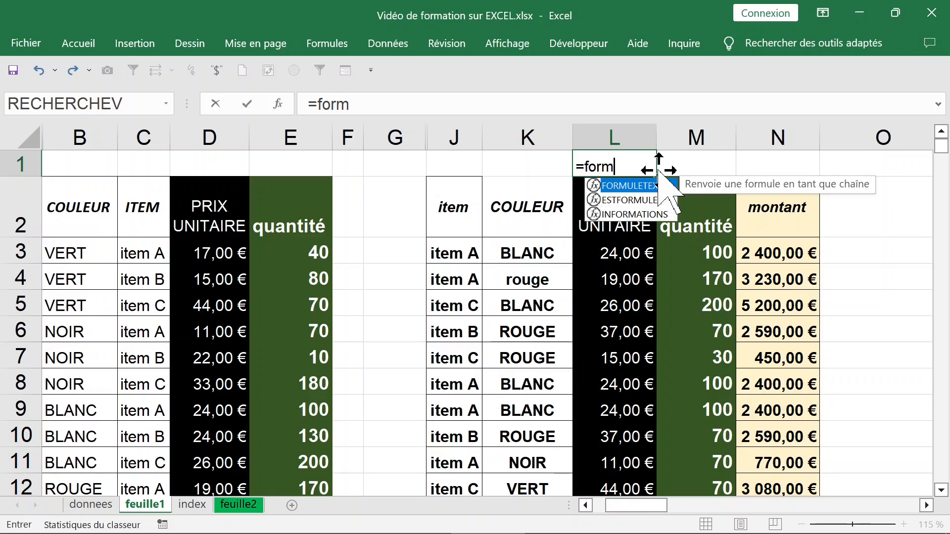
{"action": "key", "text": "Tab"}
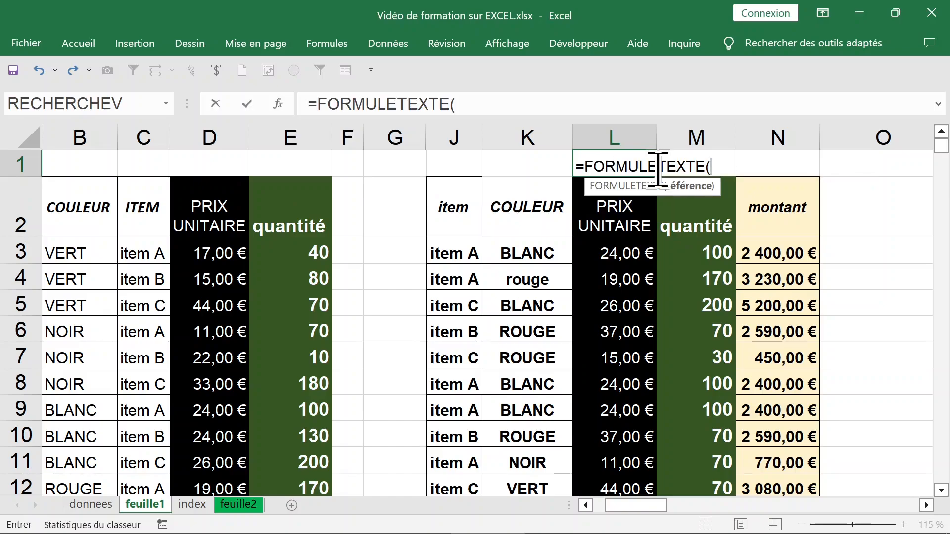
{"action": "left_click", "coordinate": [618, 252]}
{"action": "key", "text": "Return"}
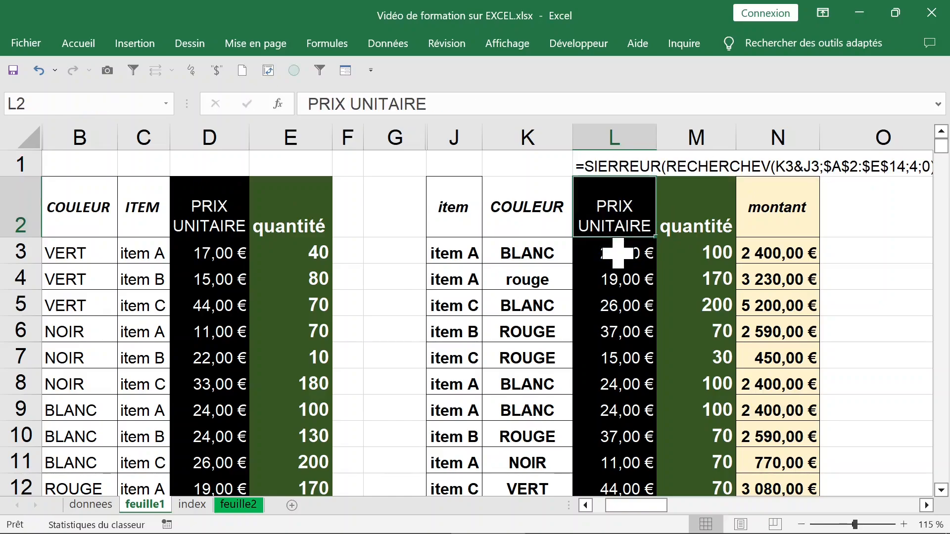
Format the row 1 cells spanned by the formula text, starting at L1, with a black fill and white text
{"action": "left_click", "coordinate": [646, 160]}
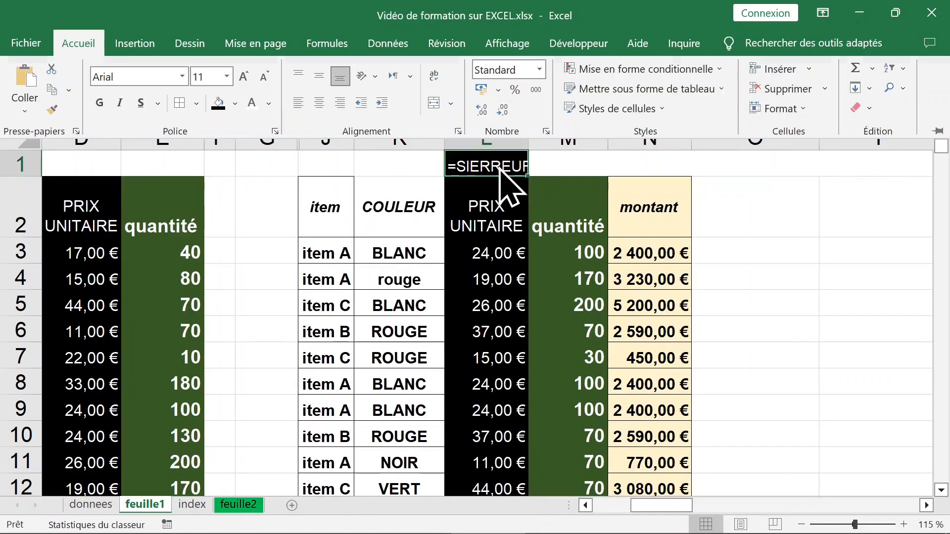
{"action": "left_click", "coordinate": [482, 166]}
{"action": "left_click_drag", "start_coordinate": [482, 166], "coordinate": [770, 168]}
{"action": "key", "text": "F4"}
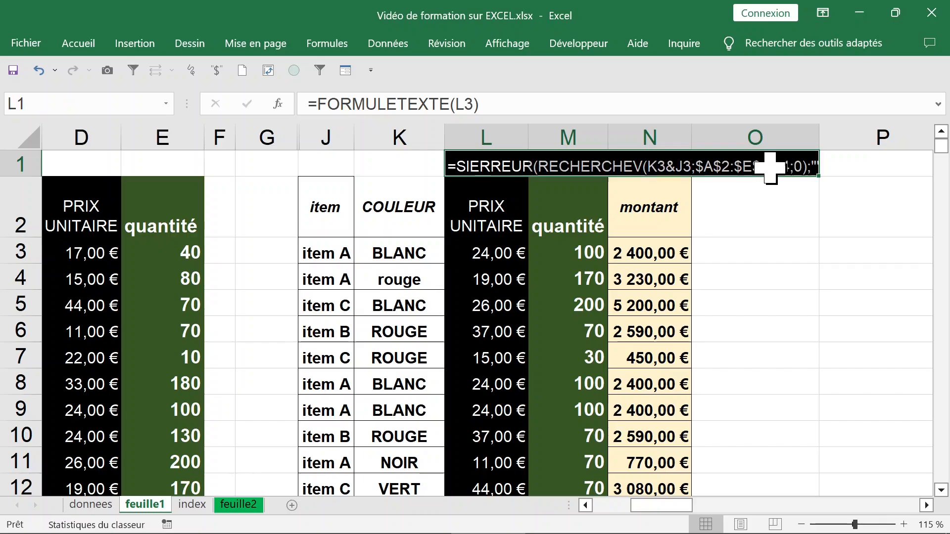
{"action": "left_click", "coordinate": [498, 252]}
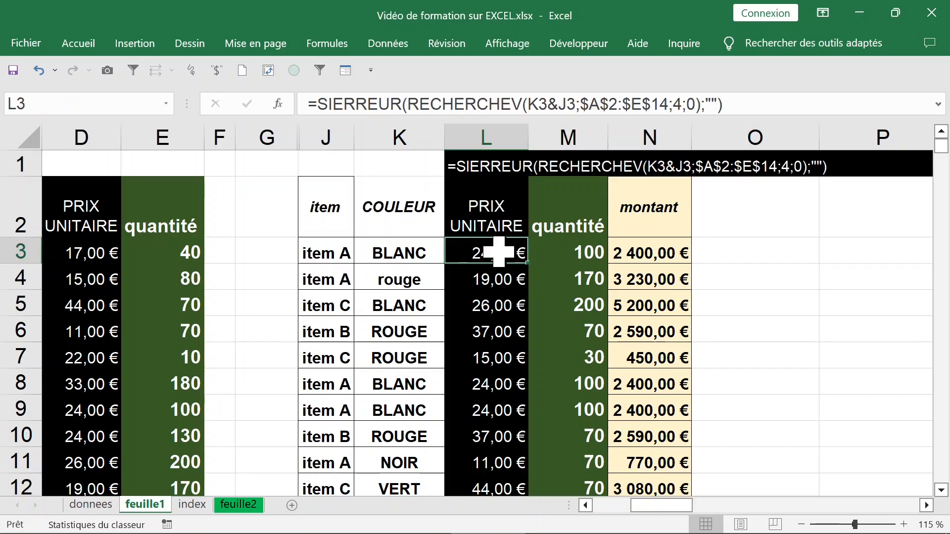